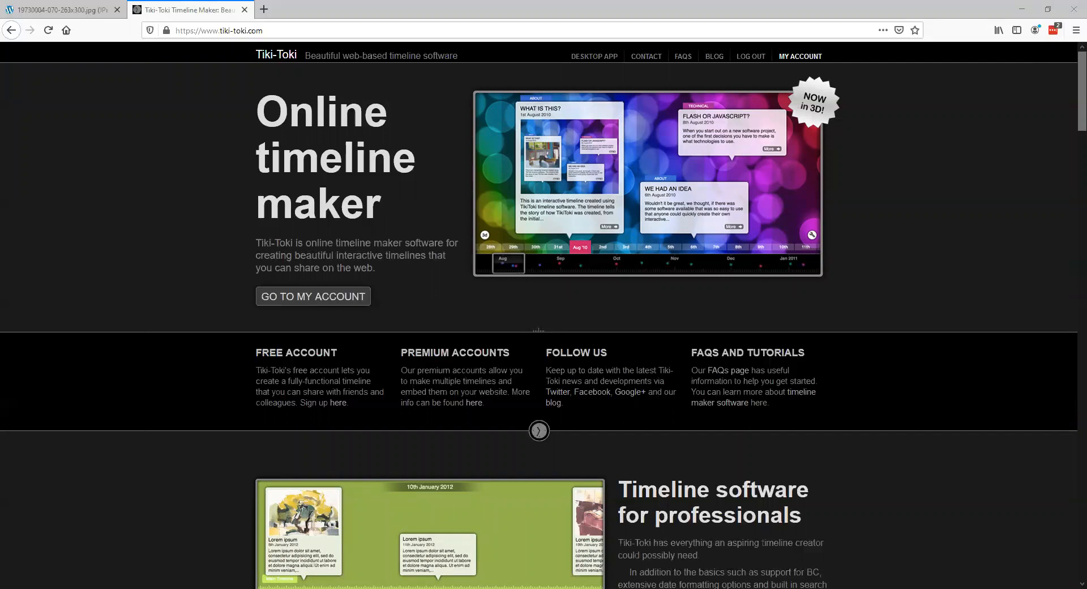
- Go to the account page and title the new timeline "Canada and World War 1"
{"action": "left_click", "coordinate": [289, 305]}
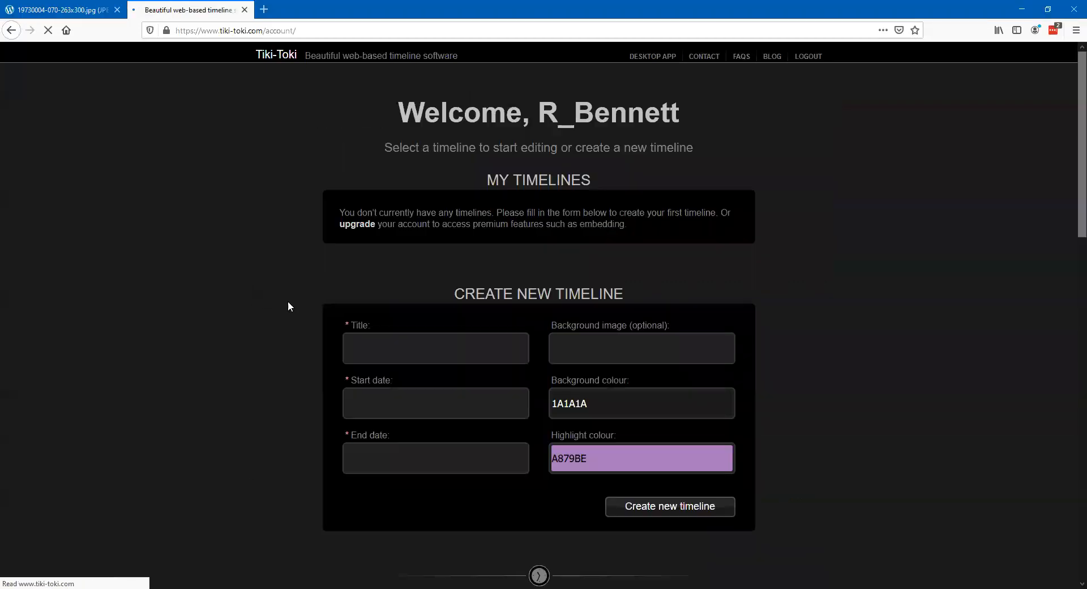
{"action": "left_click", "coordinate": [421, 345]}
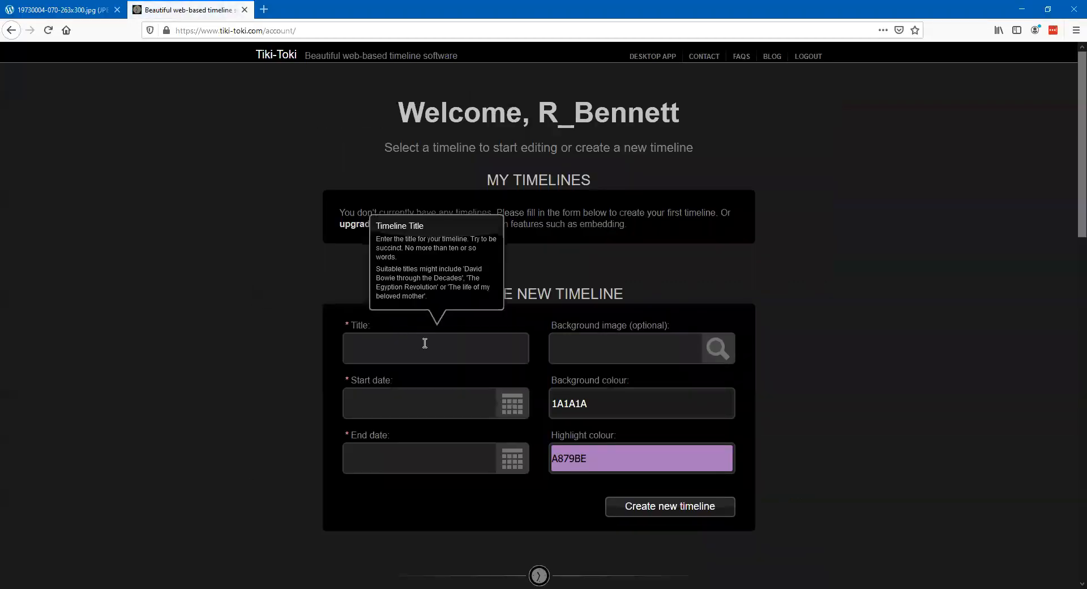
{"action": "type", "text": "Canada adn W"}
{"action": "key", "text": "BackSpace"}
{"action": "key", "text": "BackSpace"}
{"action": "key", "text": "BackSpace"}
{"action": "key", "text": "BackSpace"}
{"action": "type", "text": "nd World War 1"}
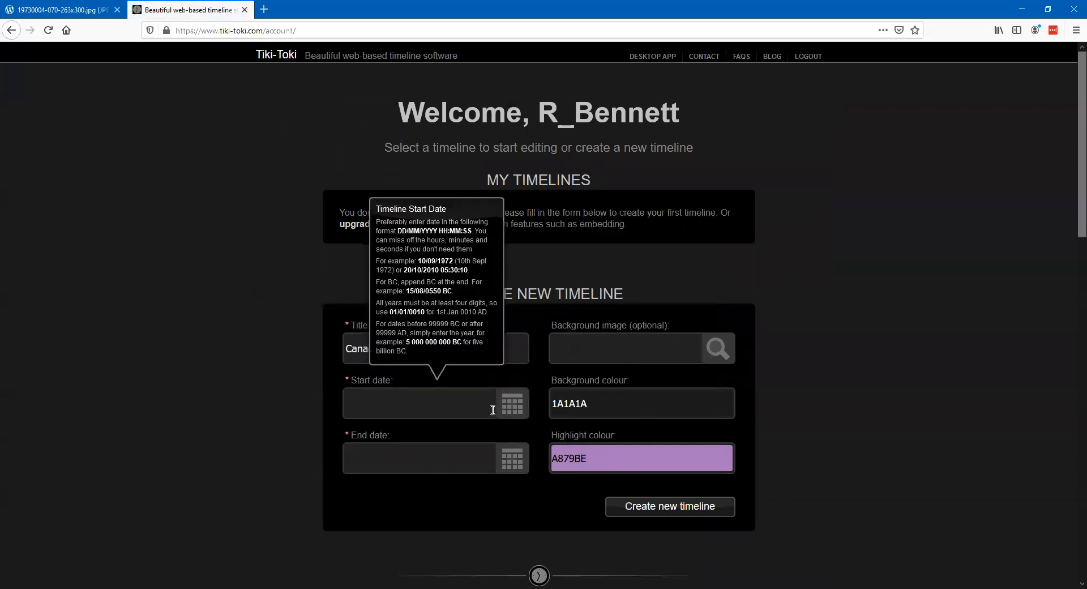
- Set the timeline's start date to 28 Jun 1914 at 00:00:00
{"action": "left_click", "coordinate": [512, 403]}
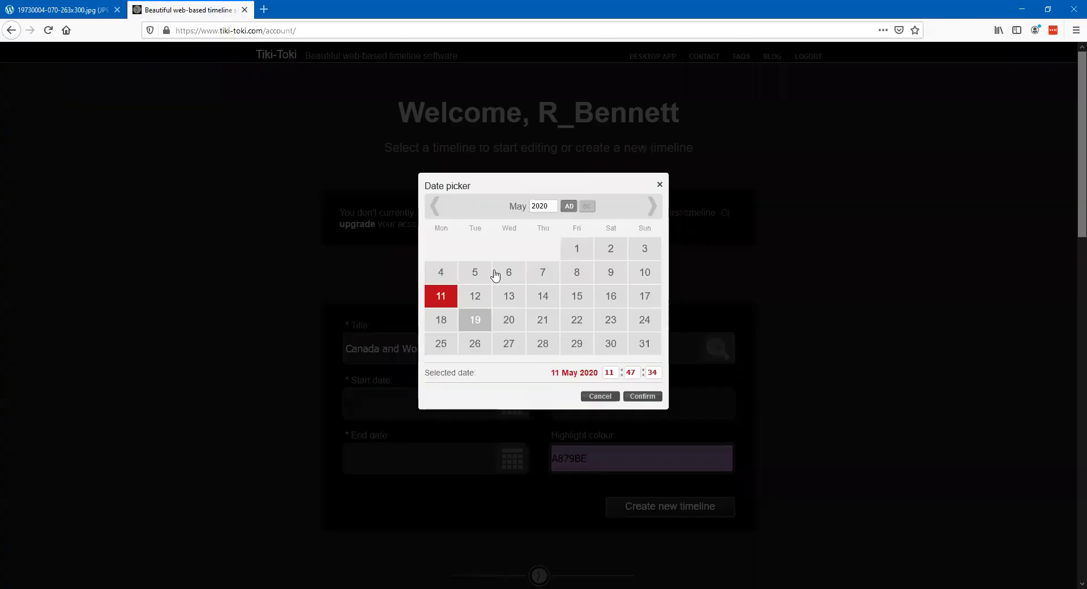
{"action": "left_click_drag", "start_coordinate": [547, 206], "coordinate": [531, 207]}
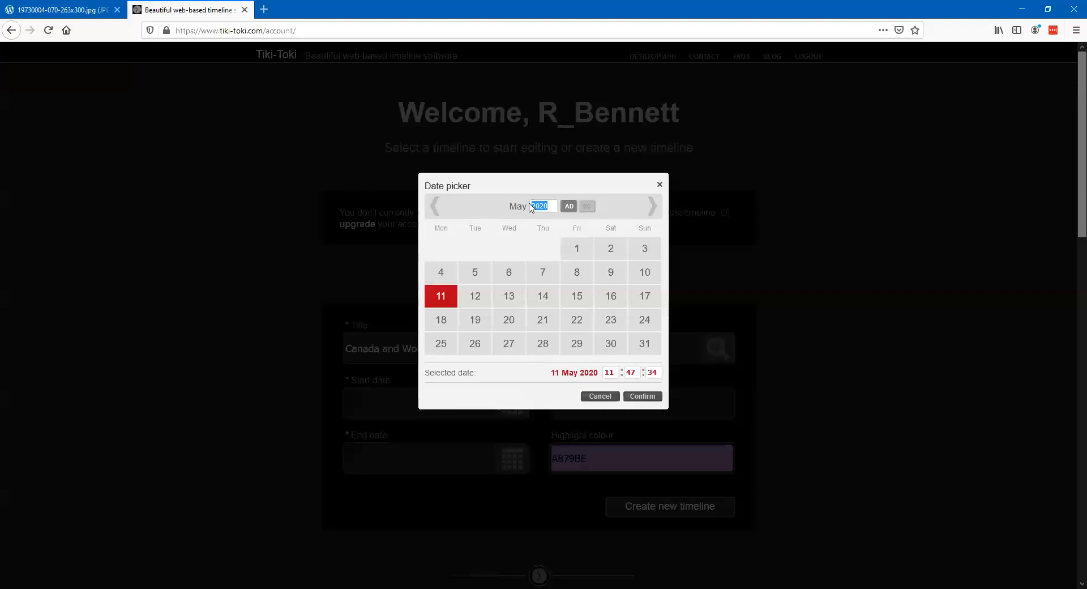
{"action": "type", "text": "1914"}
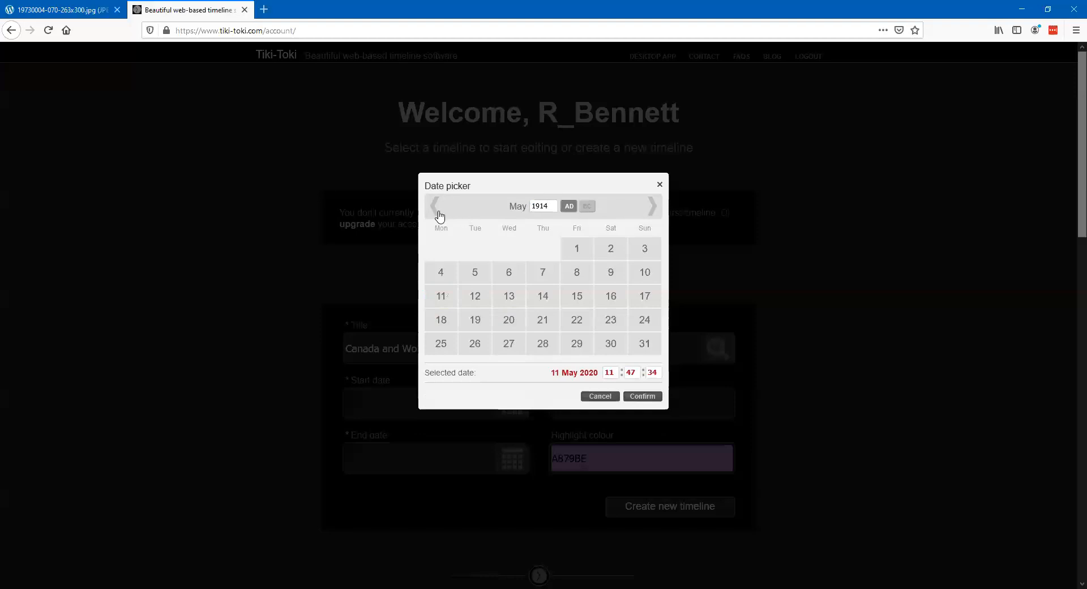
{"action": "left_click", "coordinate": [652, 207]}
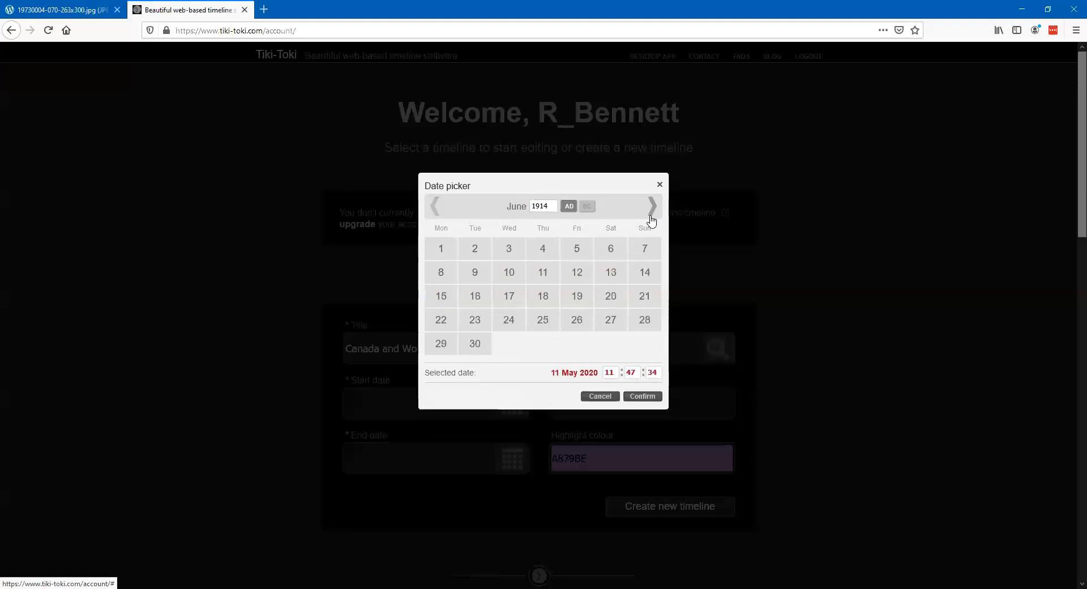
{"action": "left_click", "coordinate": [643, 324]}
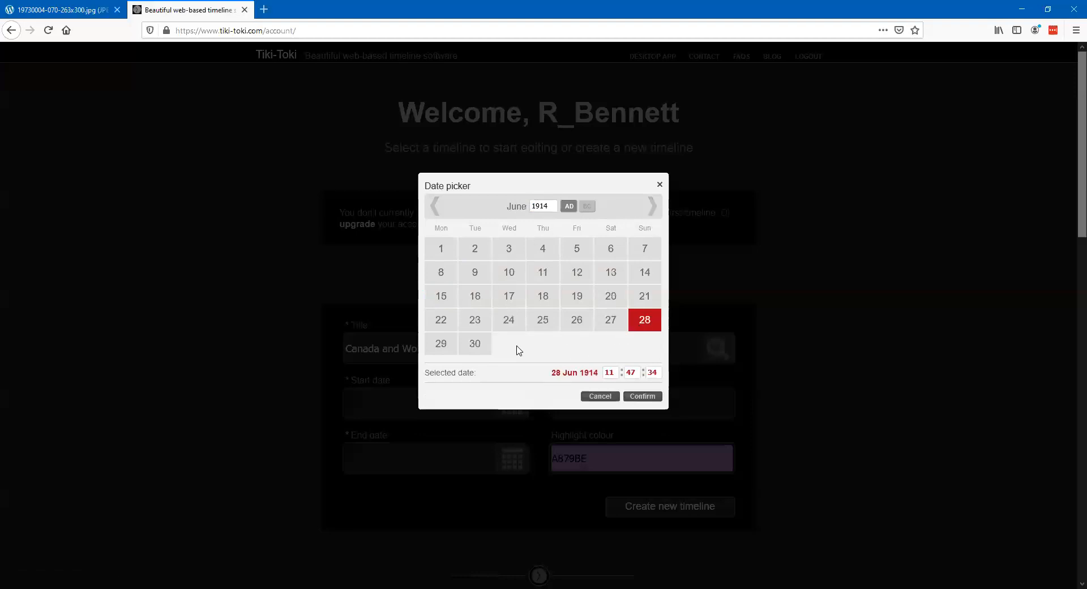
{"action": "double_click", "coordinate": [608, 372]}
{"action": "type", "text": "00"}
{"action": "key", "text": "Tab"}
{"action": "type", "text": "00"}
{"action": "key", "text": "Tab"}
{"action": "type", "text": "00"}
{"action": "left_click", "coordinate": [640, 396]}
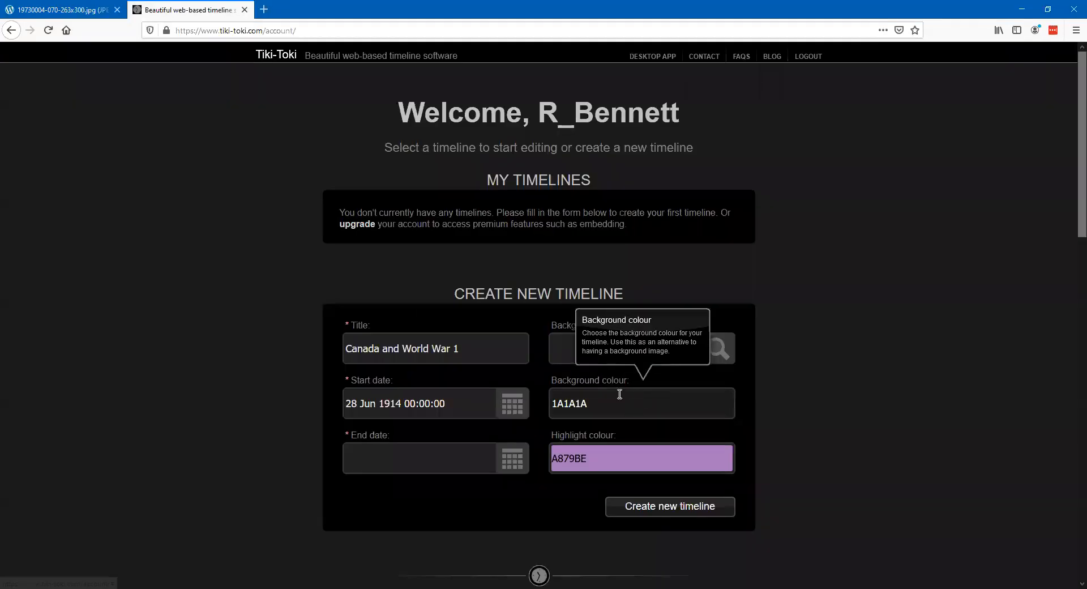
- Set the timeline's end date to 11 Nov 1918 at 11:00:00 and create the timeline
{"action": "left_click", "coordinate": [512, 460]}
{"action": "left_click", "coordinate": [546, 206]}
{"action": "left_click_drag", "start_coordinate": [547, 206], "coordinate": [532, 207]}
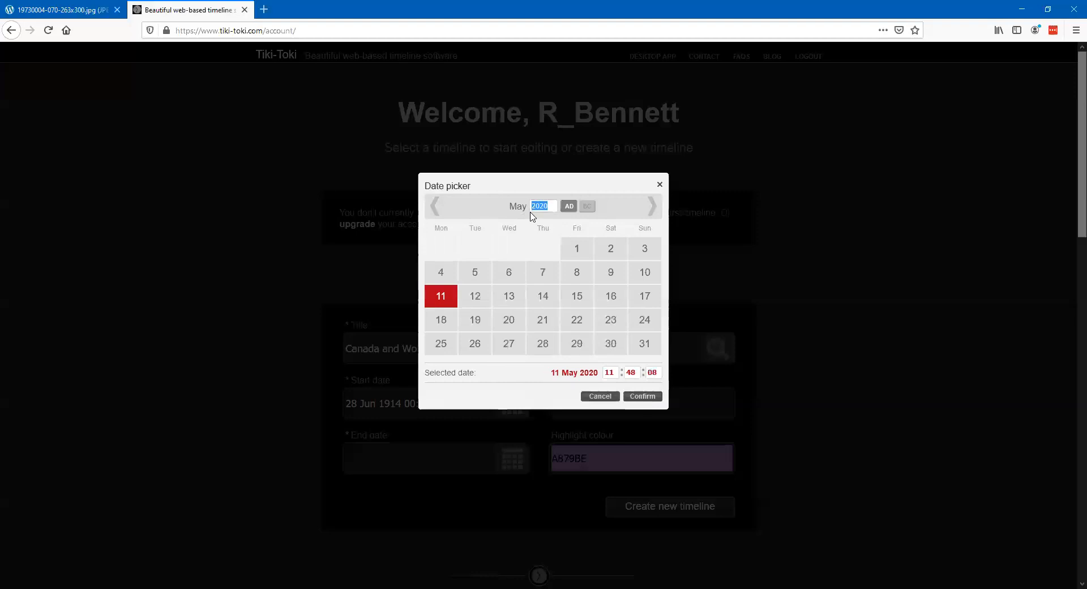
{"action": "type", "text": "1918"}
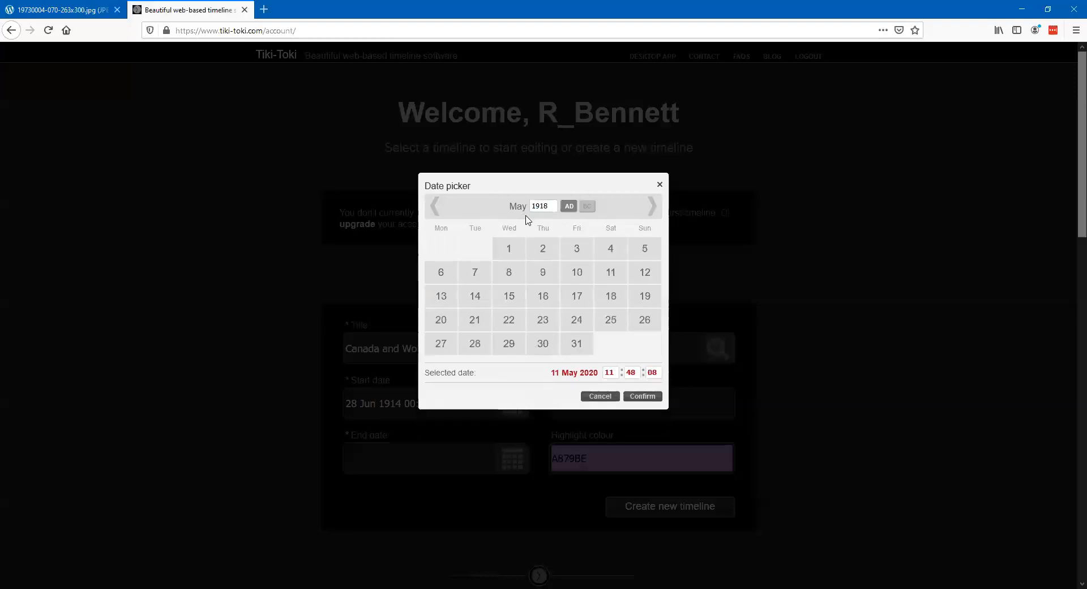
{"action": "left_click", "coordinate": [651, 207]}
{"action": "left_click", "coordinate": [650, 207]}
{"action": "left_click", "coordinate": [650, 207]}
{"action": "left_click", "coordinate": [650, 207]}
{"action": "left_click", "coordinate": [651, 207]}
{"action": "left_click", "coordinate": [651, 207]}
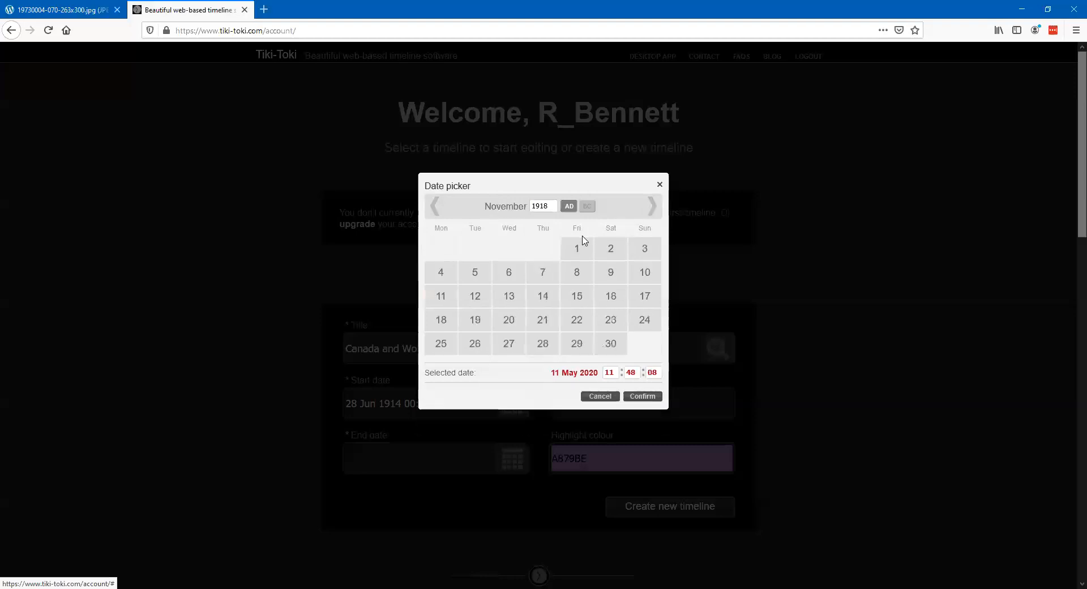
{"action": "left_click", "coordinate": [441, 297]}
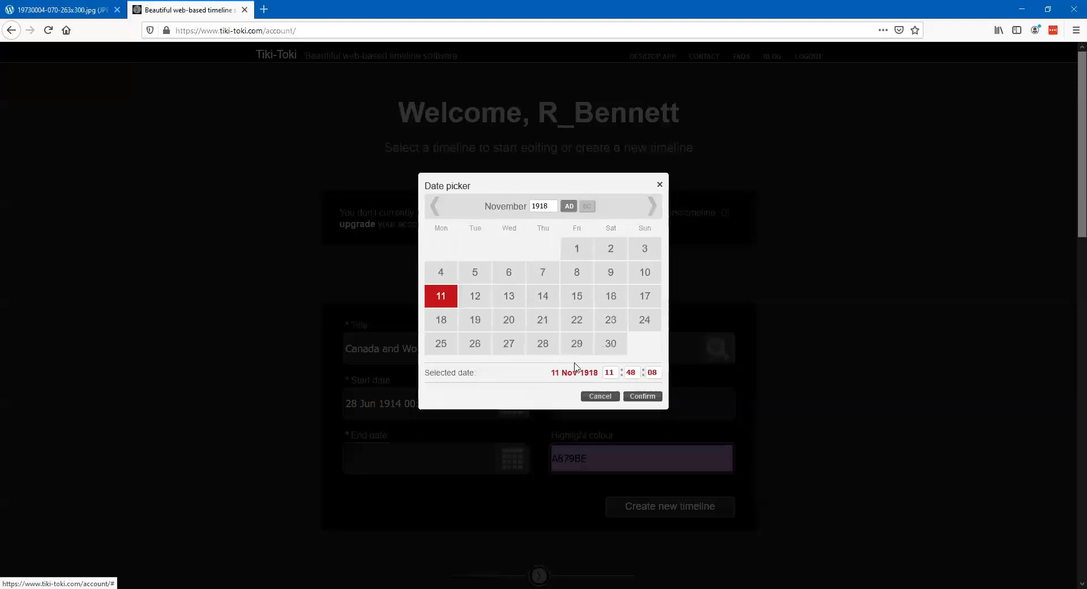
{"action": "double_click", "coordinate": [629, 372]}
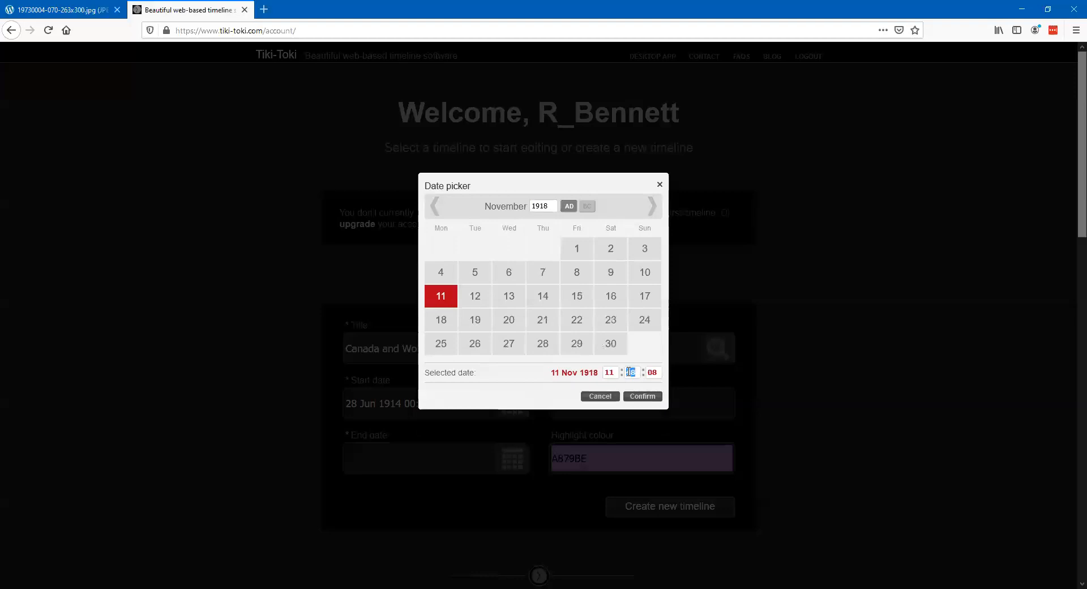
{"action": "type", "text": "00"}
{"action": "double_click", "coordinate": [652, 372]}
{"action": "type", "text": "00"}
{"action": "left_click", "coordinate": [642, 396]}
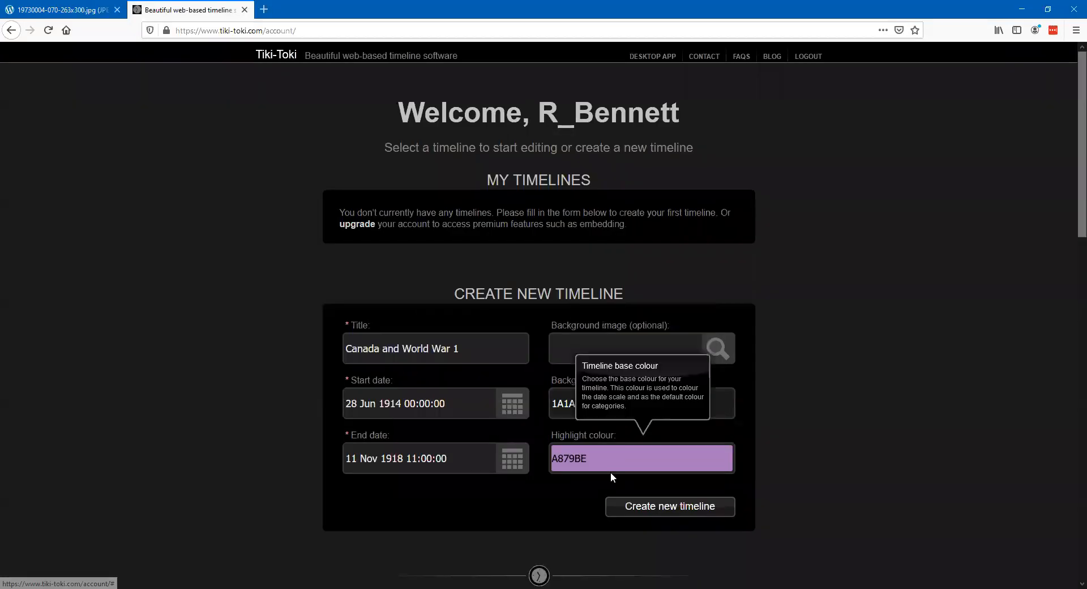
{"action": "left_click", "coordinate": [659, 513]}
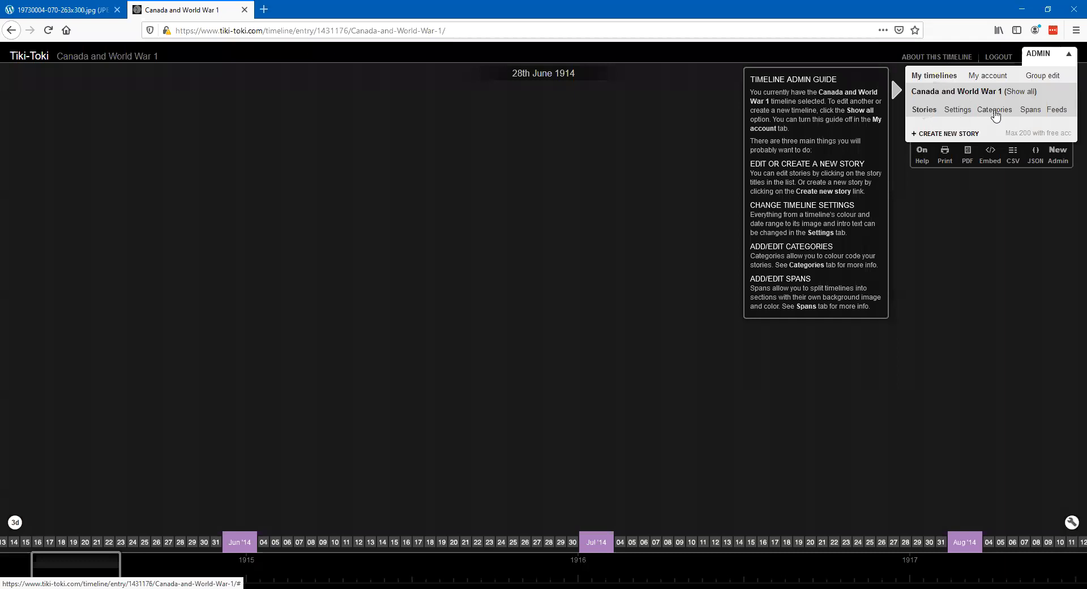
- Create and save a category titled "The War at Home" with the red colour BE210F
{"action": "left_click", "coordinate": [996, 113]}
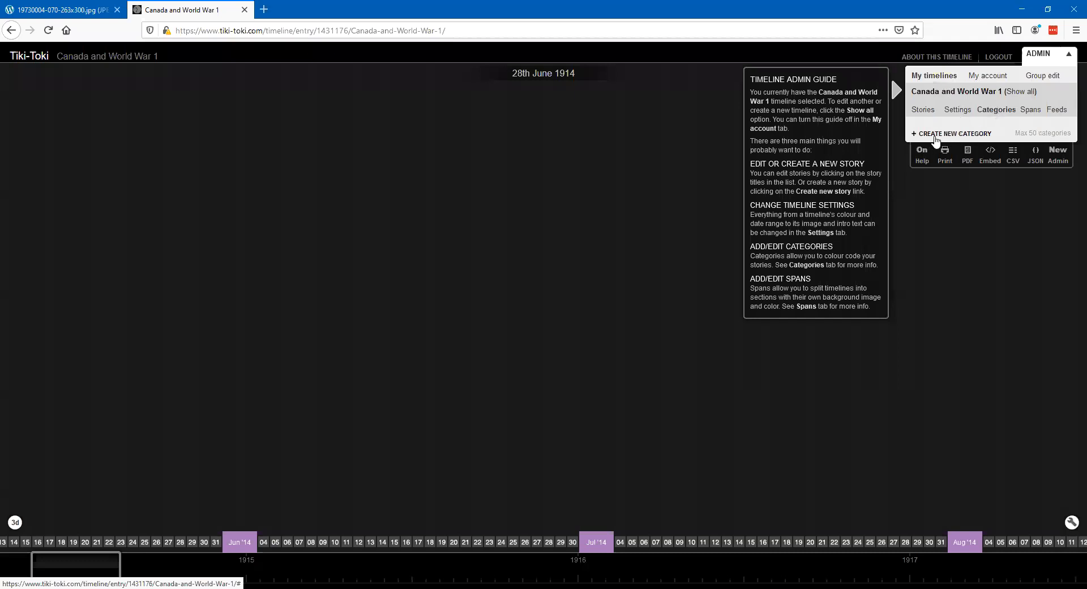
{"action": "left_click", "coordinate": [934, 136]}
{"action": "left_click_drag", "start_coordinate": [1009, 183], "coordinate": [935, 180]}
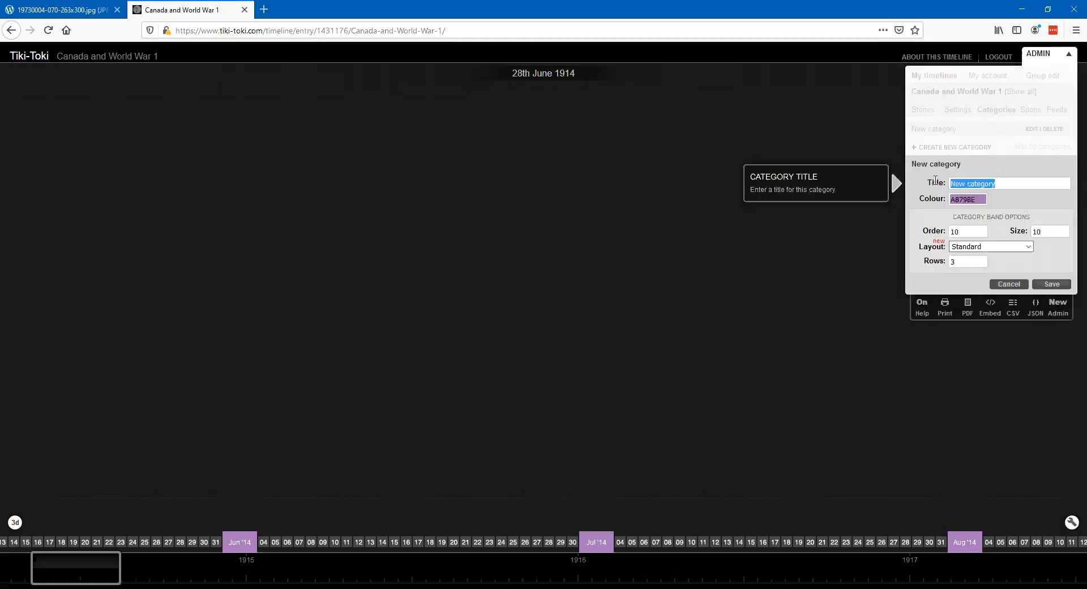
{"action": "type", "text": "The "}
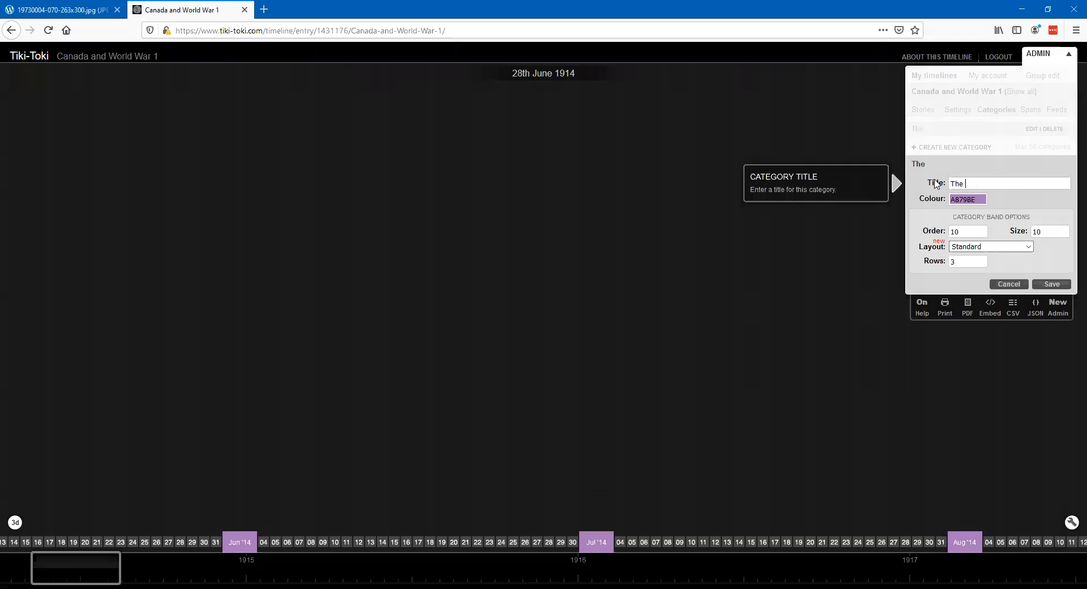
{"action": "type", "text": "War at Home"}
{"action": "left_click", "coordinate": [965, 202]}
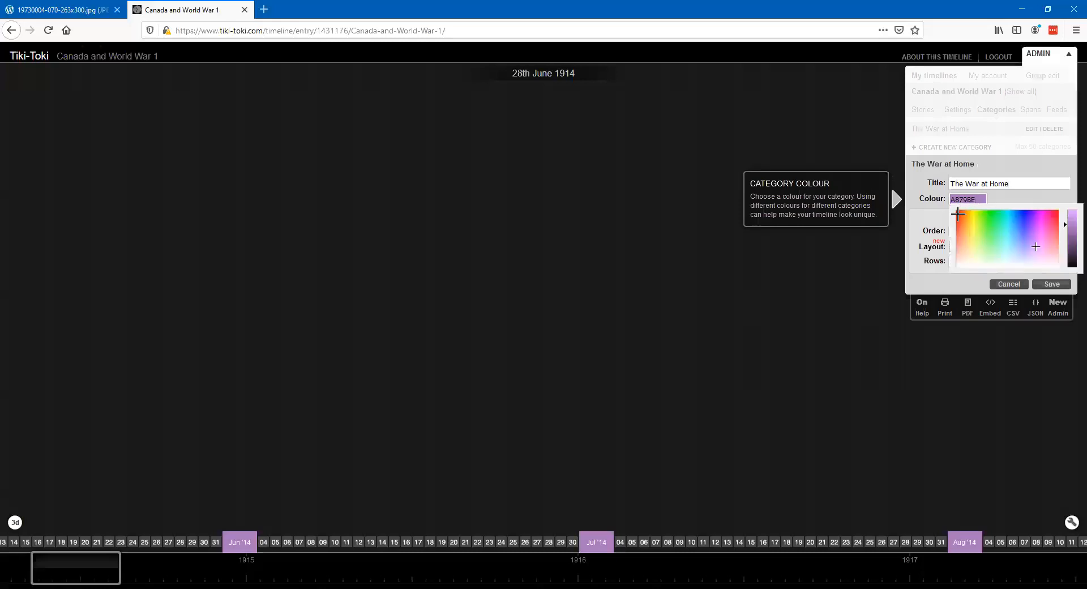
{"action": "left_click", "coordinate": [957, 213]}
{"action": "left_click", "coordinate": [968, 202]}
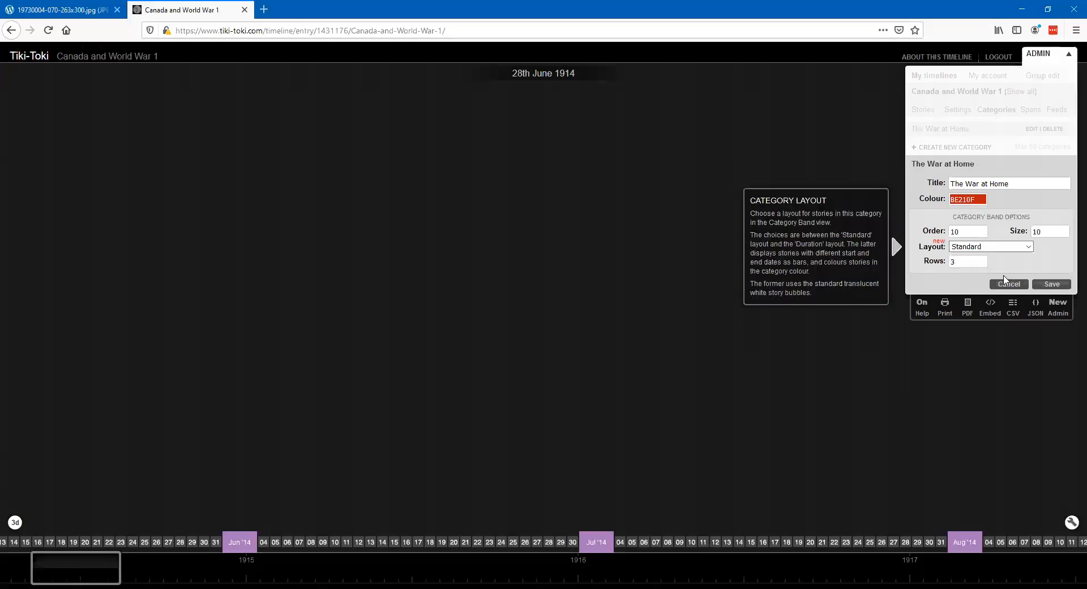
{"action": "left_click", "coordinate": [1048, 285]}
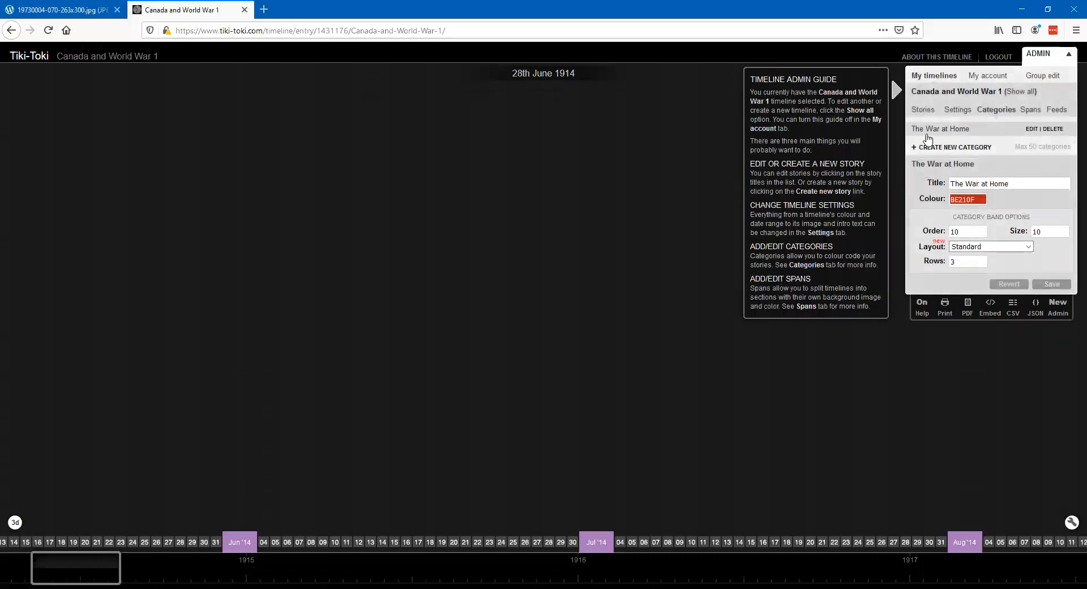
- Create and save a second category titled "The War in Europe" with the blue colour 2217BE
{"action": "left_click", "coordinate": [944, 148]}
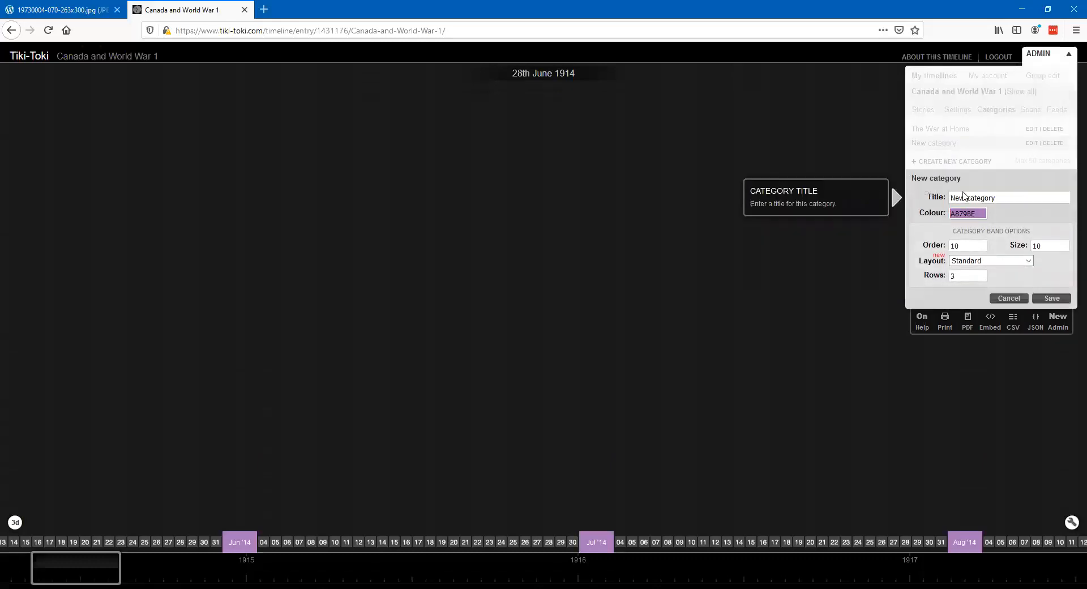
{"action": "left_click_drag", "start_coordinate": [1009, 197], "coordinate": [945, 199]}
{"action": "type", "text": "The War in eu"}
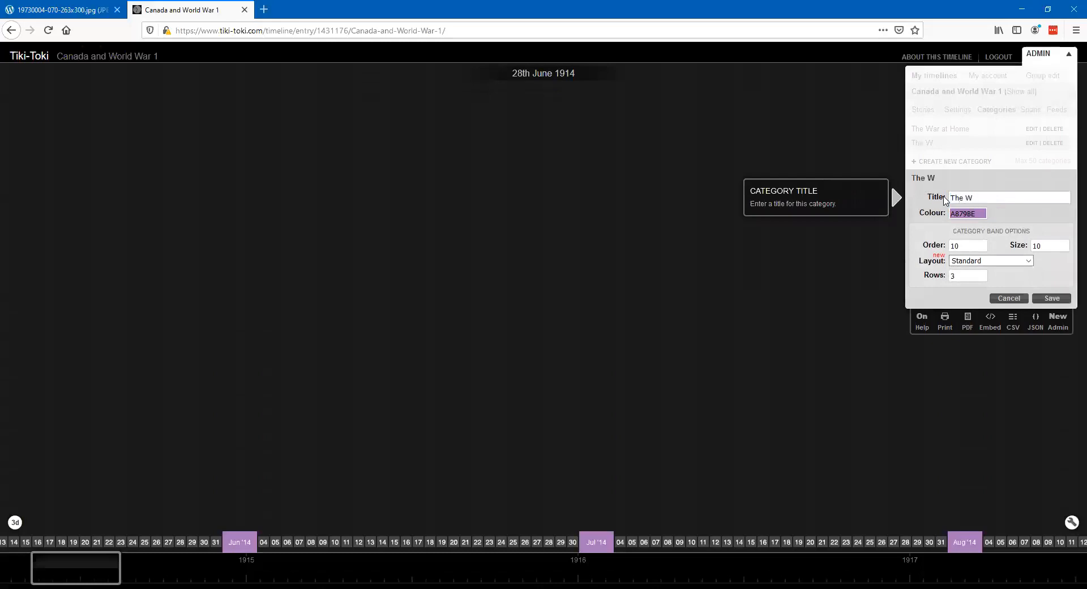
{"action": "key", "text": "BackSpace"}
{"action": "key", "text": "BackSpace"}
{"action": "type", "text": "Europe"}
{"action": "left_click", "coordinate": [973, 212]}
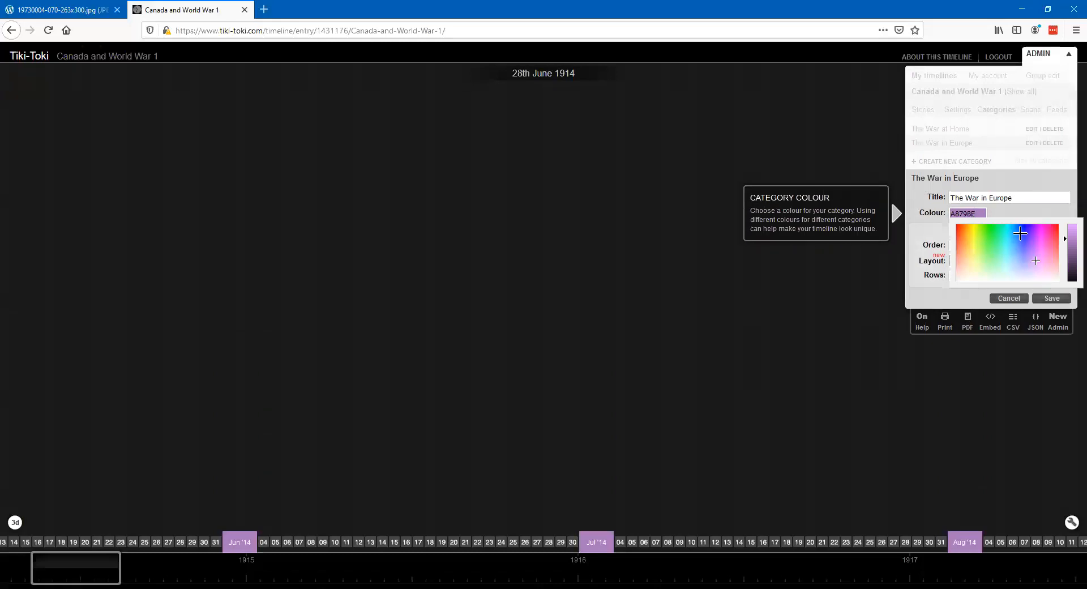
{"action": "left_click", "coordinate": [1025, 231]}
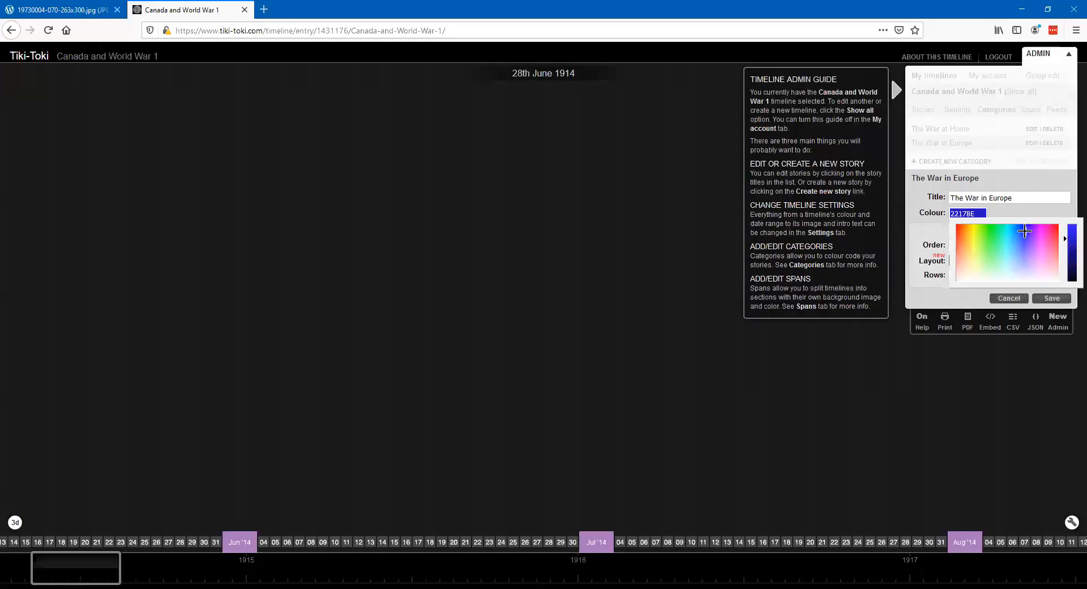
{"action": "left_click", "coordinate": [1048, 298]}
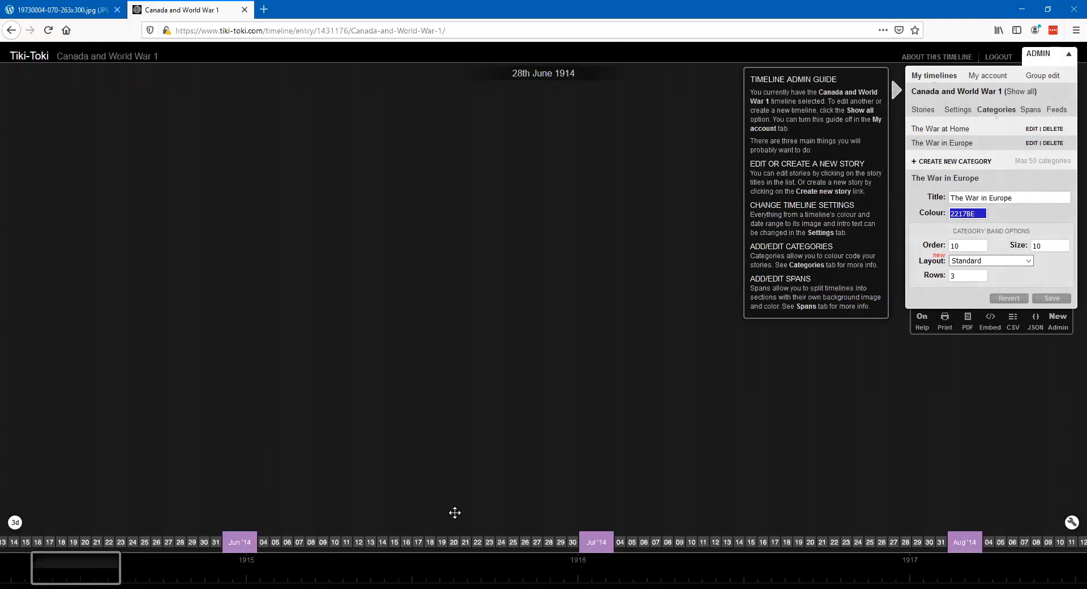
- Create a new story and title it "Assassination of Archduke Franz Ferdinand"
{"action": "left_click", "coordinate": [923, 109]}
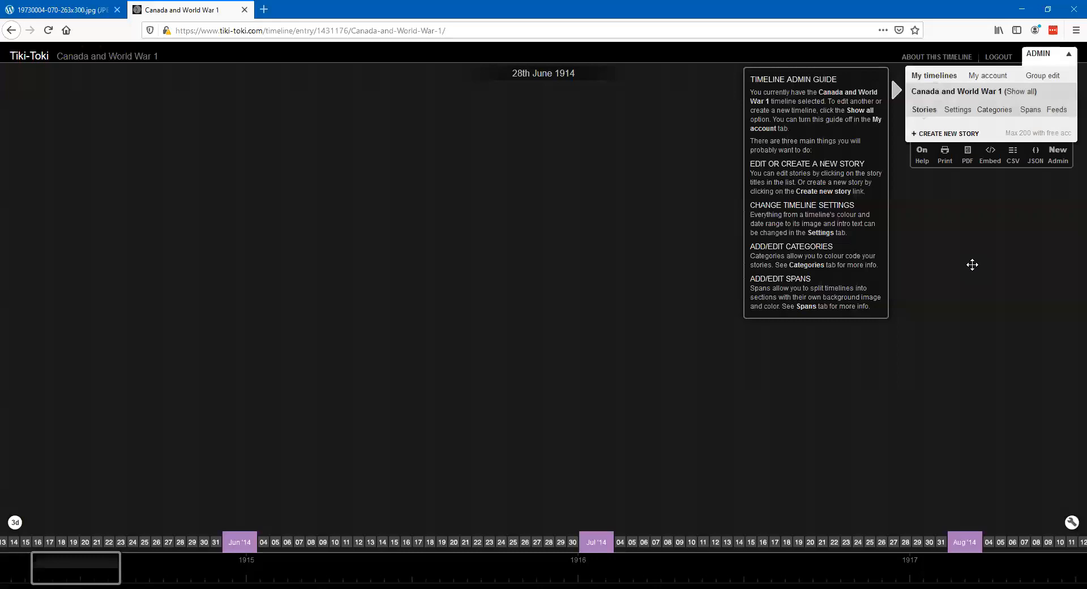
{"action": "left_click", "coordinate": [934, 135]}
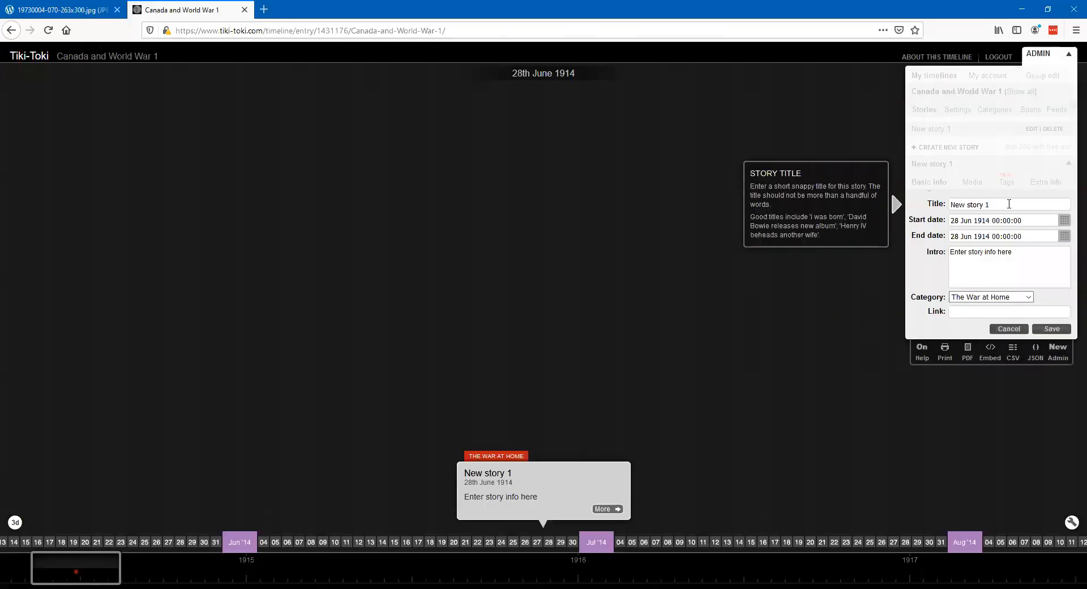
{"action": "triple_click", "coordinate": [975, 204]}
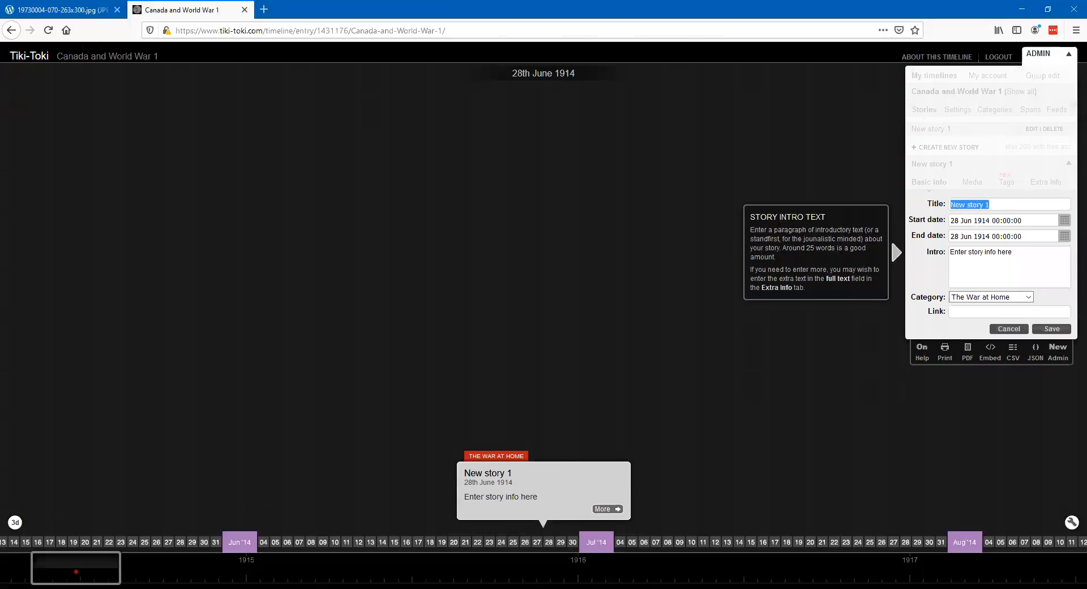
{"action": "type", "text": "Assassi"}
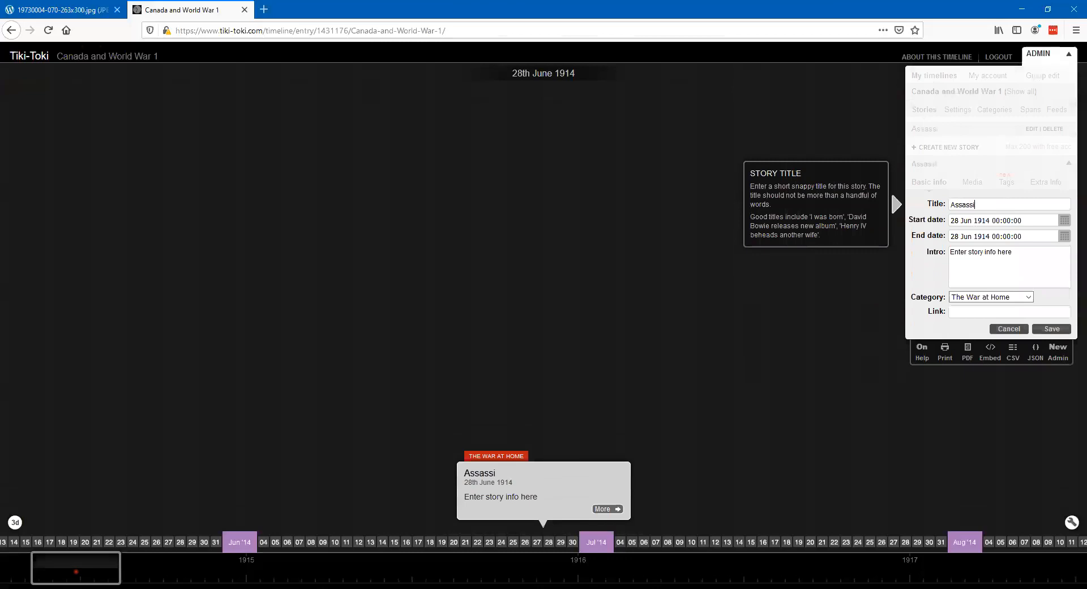
{"action": "type", "text": "nation of Arch"}
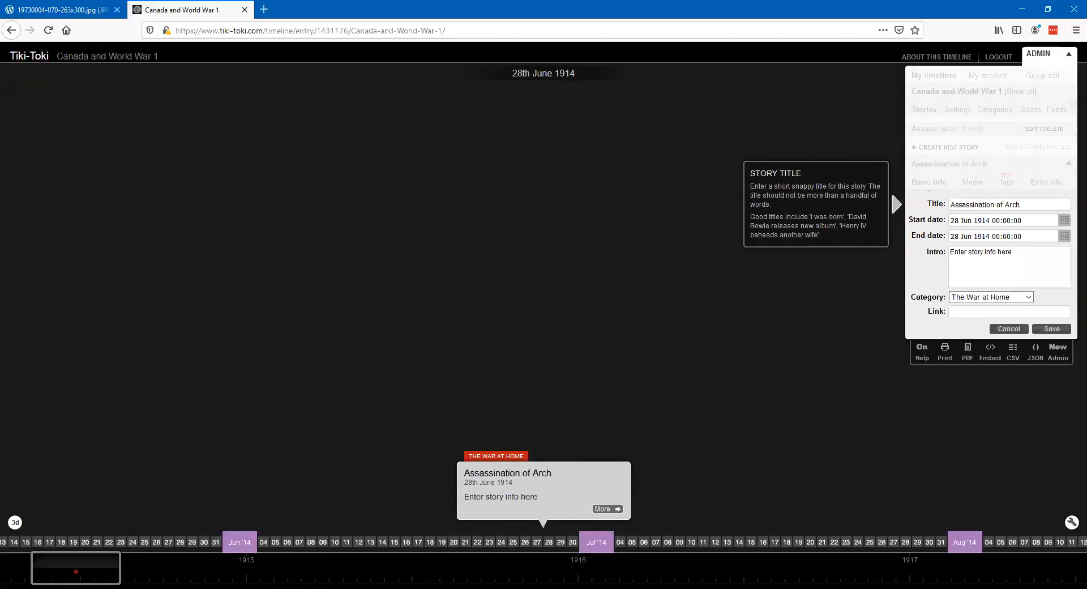
{"action": "type", "text": "duke Franz Ferdinand"}
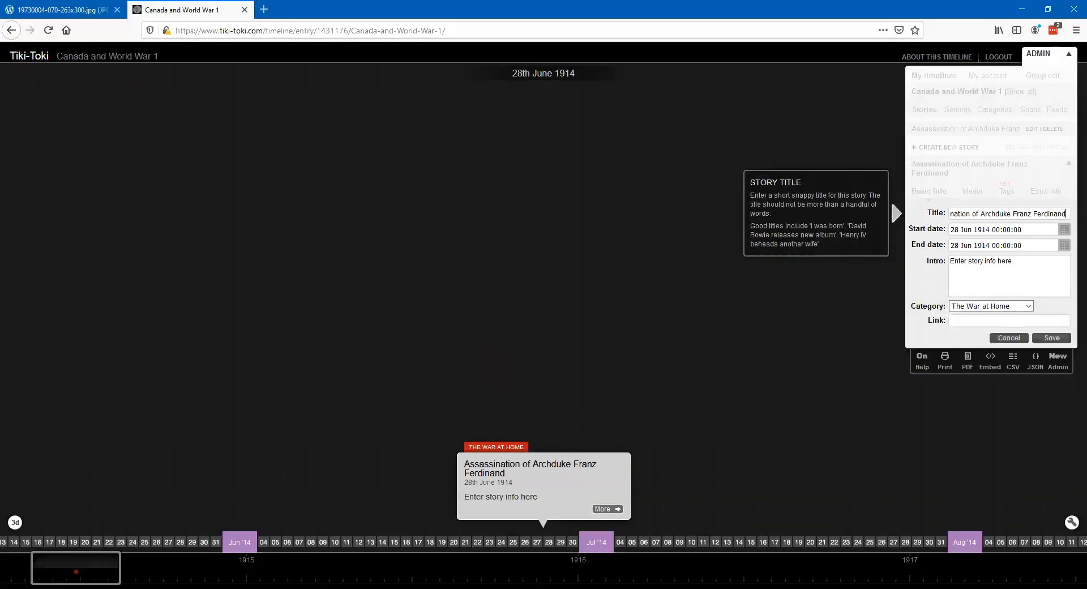
{"action": "key", "text": "alt+Tab"}
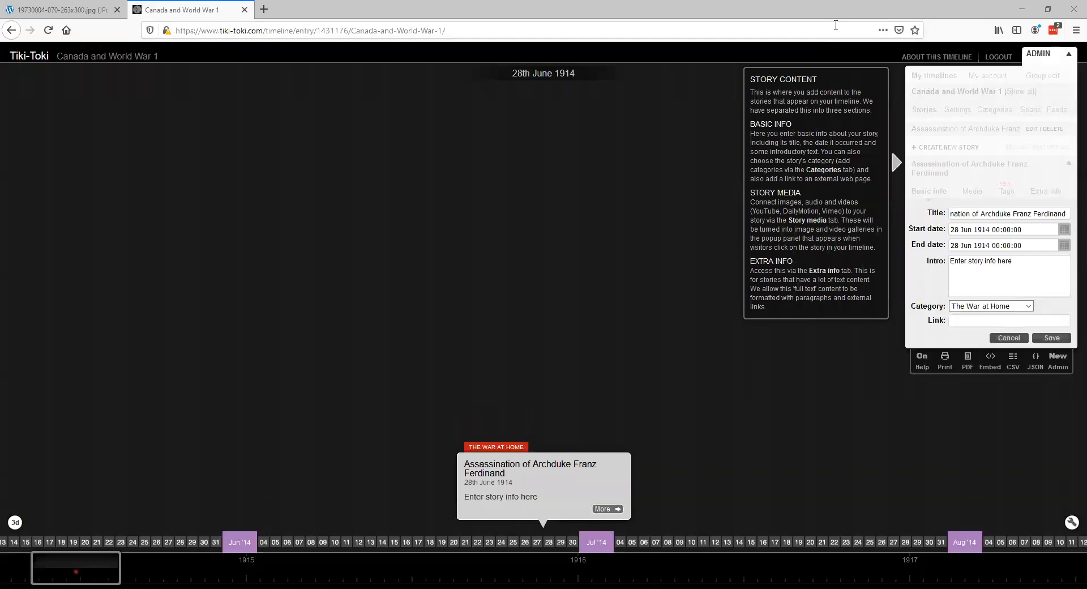
- Save the new story and select its placeholder intro text for replacement
{"action": "left_click", "coordinate": [1040, 67]}
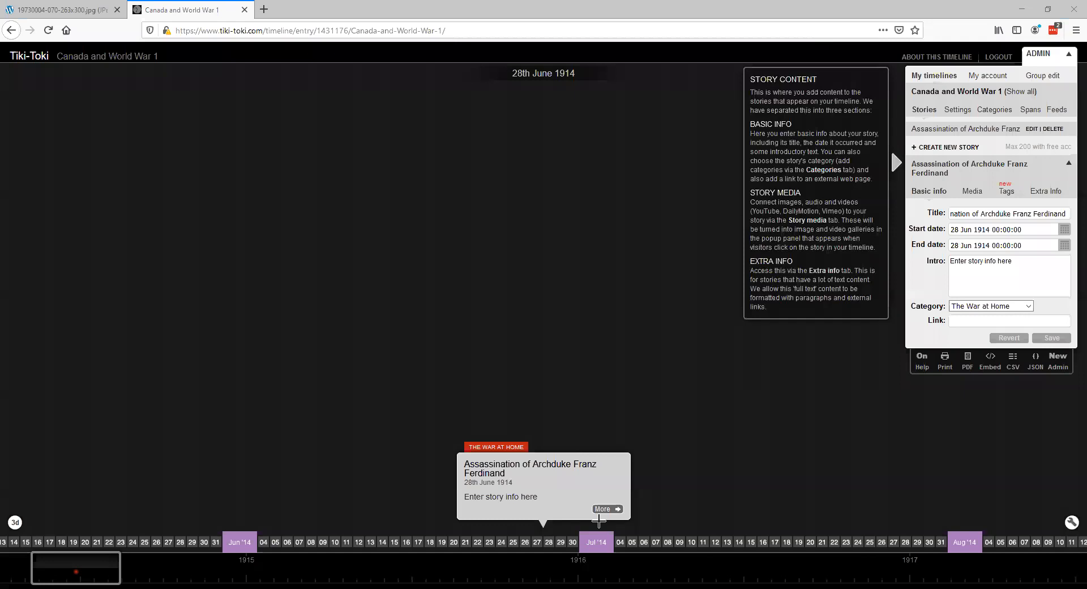
{"action": "left_click", "coordinate": [992, 267]}
{"action": "key", "text": "ctrl+a"}
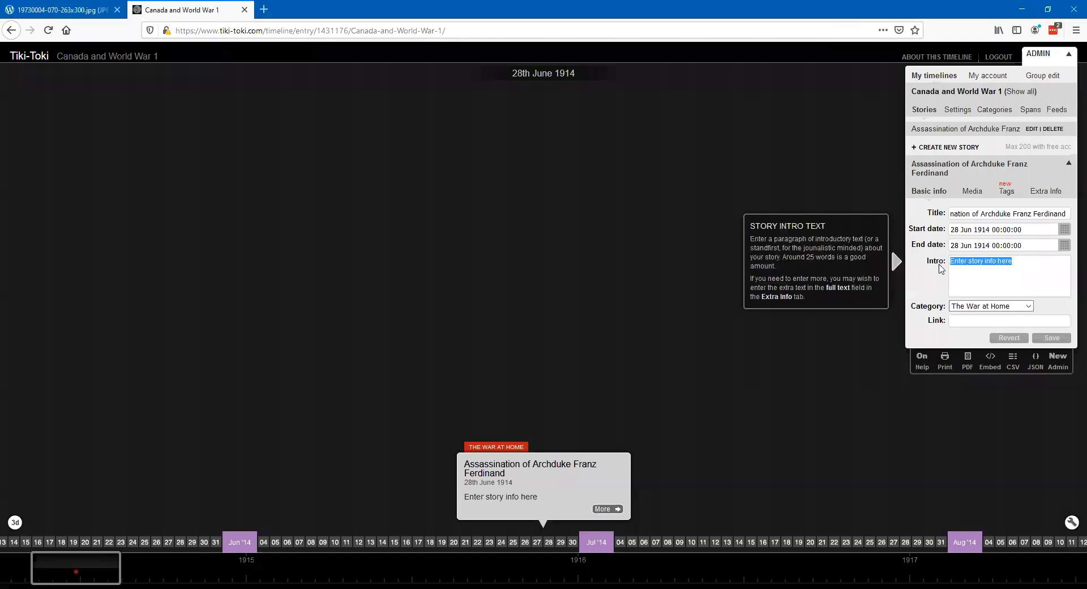
{"action": "type", "text": "Type ri"}
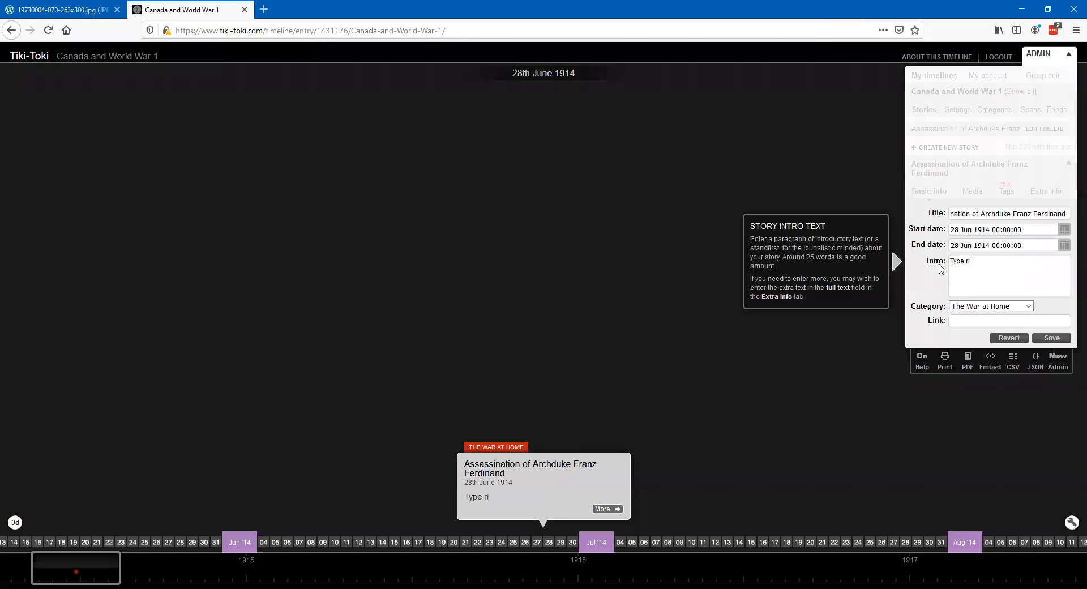
{"action": "type", "text": "ght in here"}
{"action": "key", "text": "BackSpace"}
{"action": "key", "text": "BackSpace"}
{"action": "key", "text": "BackSpace"}
{"action": "key", "text": "BackSpace"}
{"action": "key", "text": "BackSpace"}
{"action": "key", "text": "BackSpace"}
{"action": "key", "text": "BackSpace"}
{"action": "key", "text": "BackSpace"}
{"action": "key", "text": "BackSpace"}
{"action": "key", "text": "BackSpace"}
{"action": "key", "text": "BackSpace"}
{"action": "key", "text": "BackSpace"}
{"action": "key", "text": "BackSpace"}
{"action": "key", "text": "BackSpace"}
{"action": "key", "text": "BackSpace"}
{"action": "key", "text": "BackSpace"}
{"action": "key", "text": "BackSpace"}
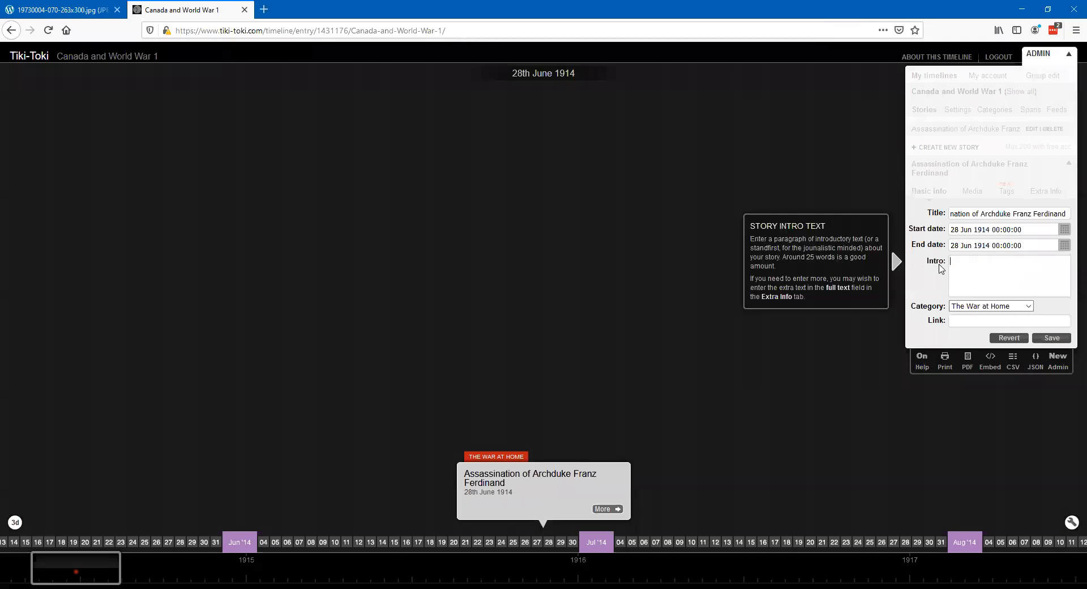
- Paste the copied assassination summary into the story's intro and correct the spellings to "amends" and "Sarajavo"
{"action": "type", "text": "Gavrilo Princip assassinates Austrian Archduke Franz Ferdinand in Sarijavo on June 28th 1914. Princip is a member of a Serbian Nationalist Group called The Black Hand.  Austria retaliates by giving Serbia an ultimatum and one month to make ammends or face invasion."}
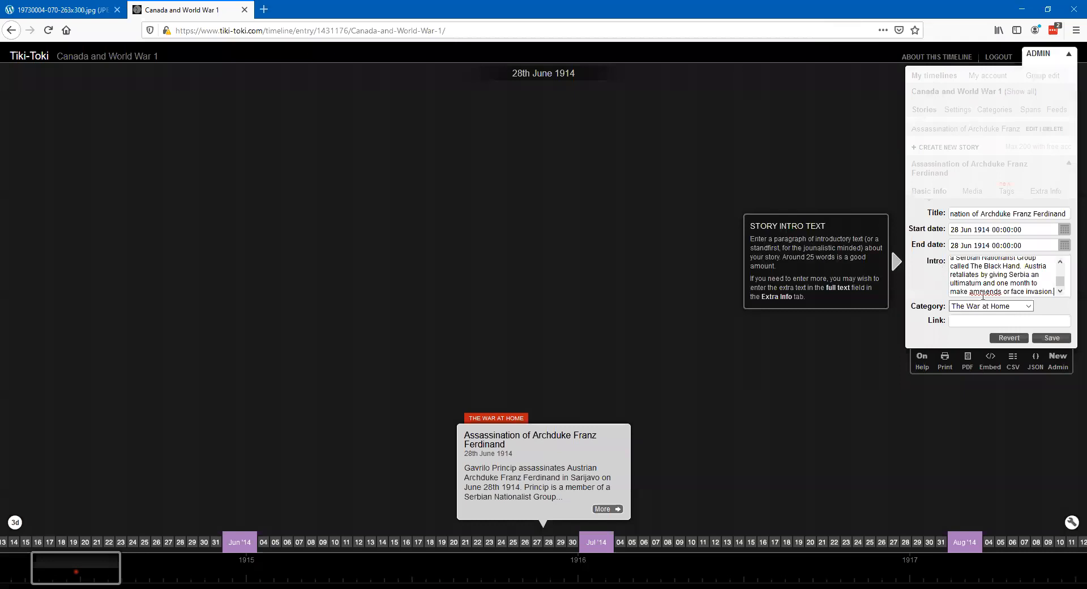
{"action": "key", "text": "BackSpace"}
{"action": "left_click_drag", "start_coordinate": [1060, 282], "coordinate": [1062, 273]}
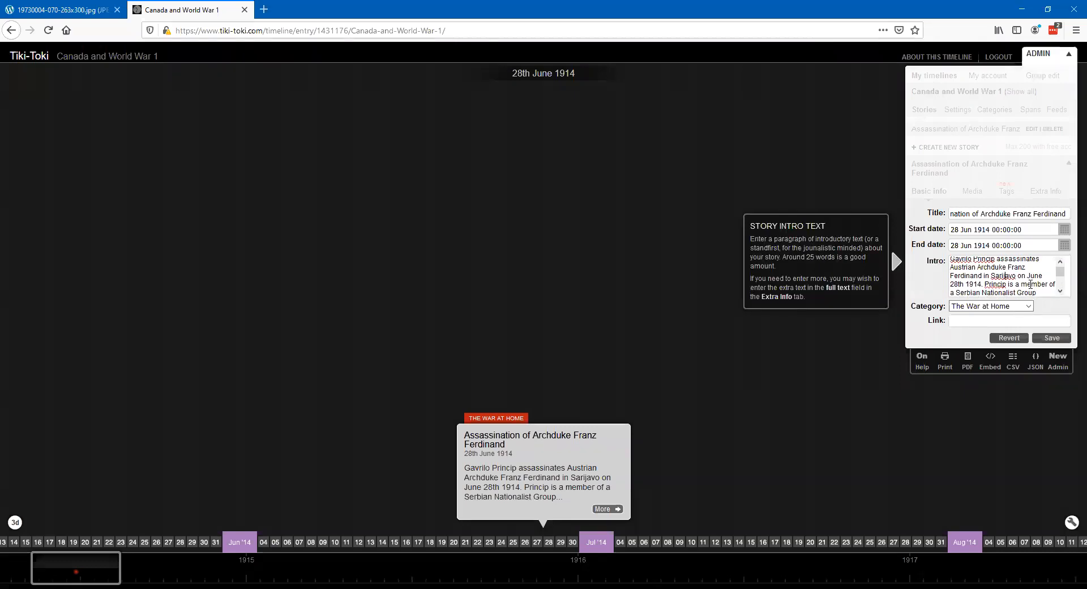
{"action": "type", "text": "a"}
{"action": "key", "text": "BackSpace"}
{"action": "key", "text": "BackSpace"}
{"action": "key", "text": "BackSpace"}
{"action": "type", "text": "aj"}
{"action": "left_click_drag", "start_coordinate": [1059, 272], "coordinate": [1063, 266]}
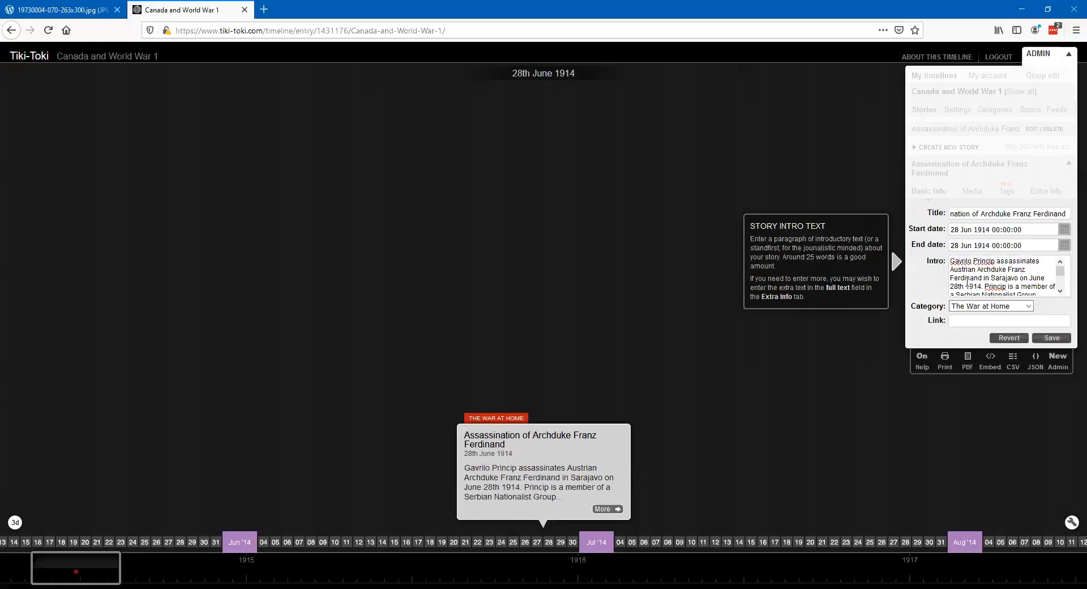
- Assign the story to the category "The War in Europe" and save it
{"action": "left_click", "coordinate": [1028, 306]}
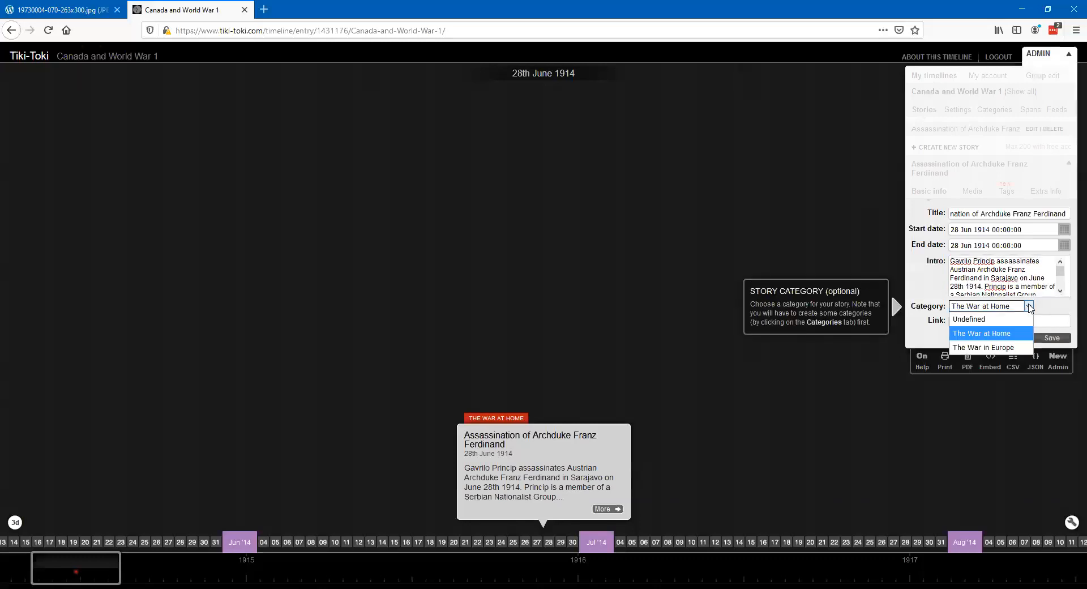
{"action": "left_click", "coordinate": [994, 347]}
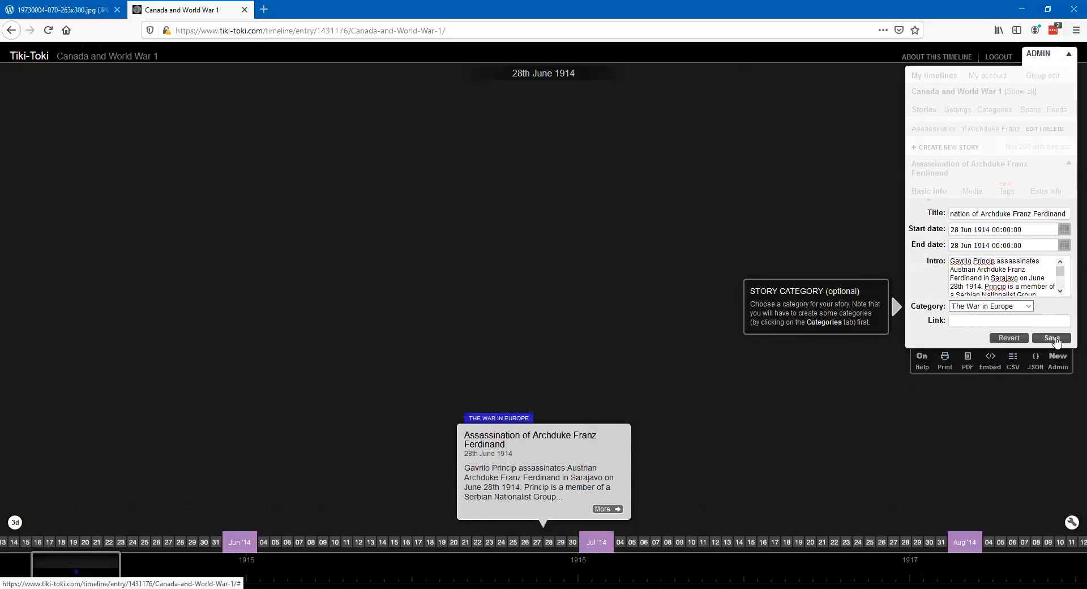
{"action": "left_click", "coordinate": [1054, 338]}
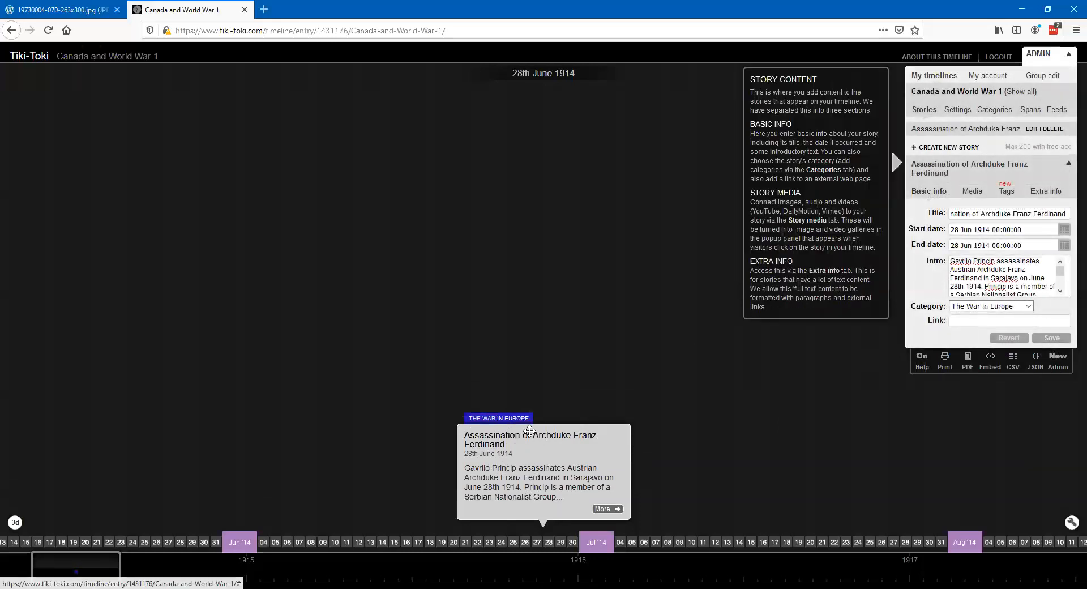
- Open the story's full view and add a new media item to the story
{"action": "mouse_move", "coordinate": [591, 455]}
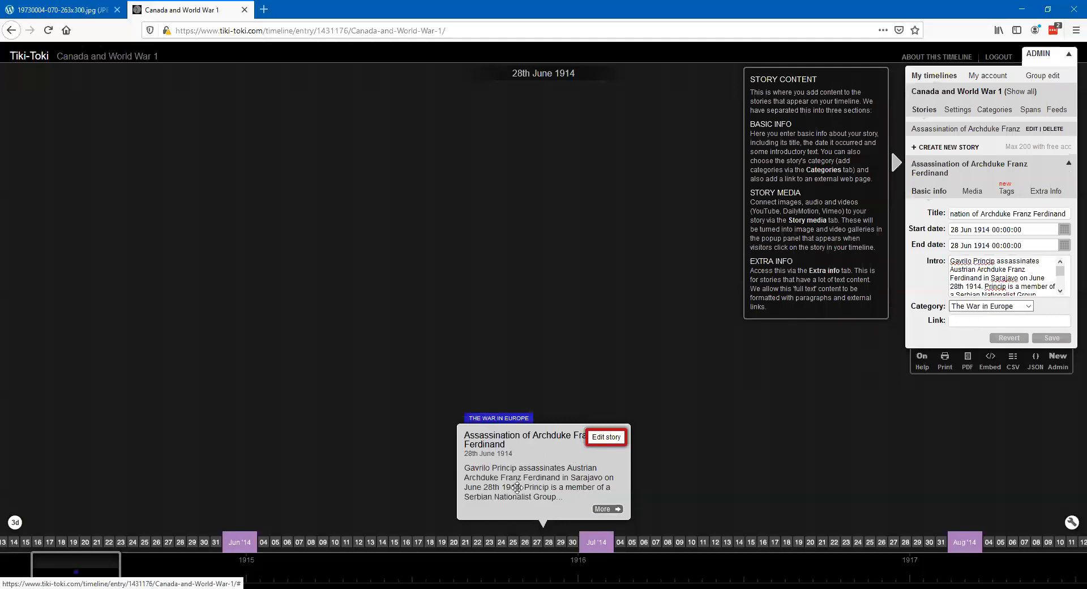
{"action": "left_click", "coordinate": [618, 510]}
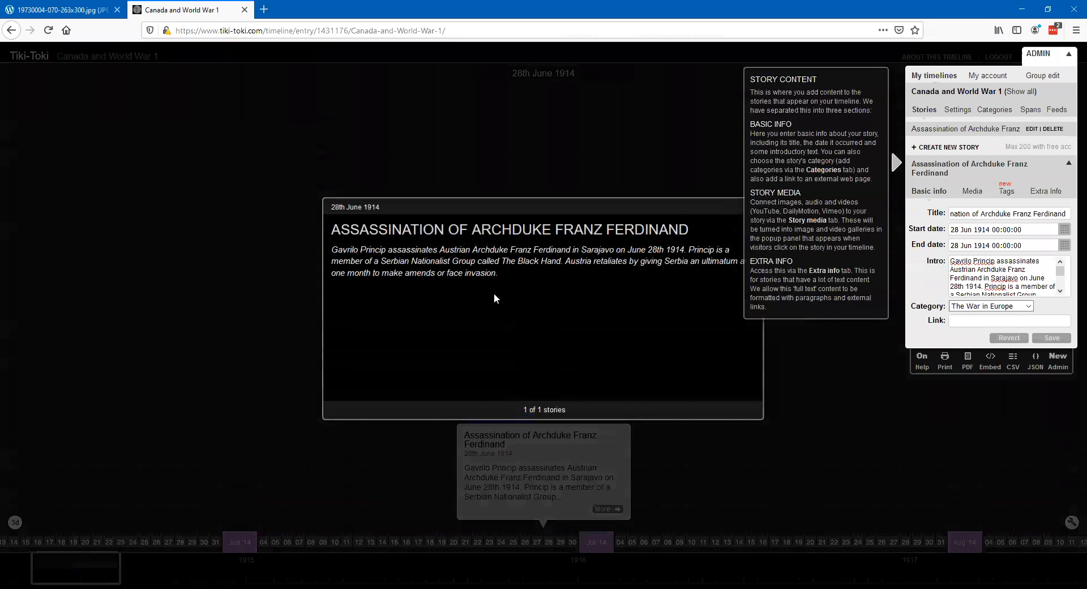
{"action": "left_click", "coordinate": [972, 198]}
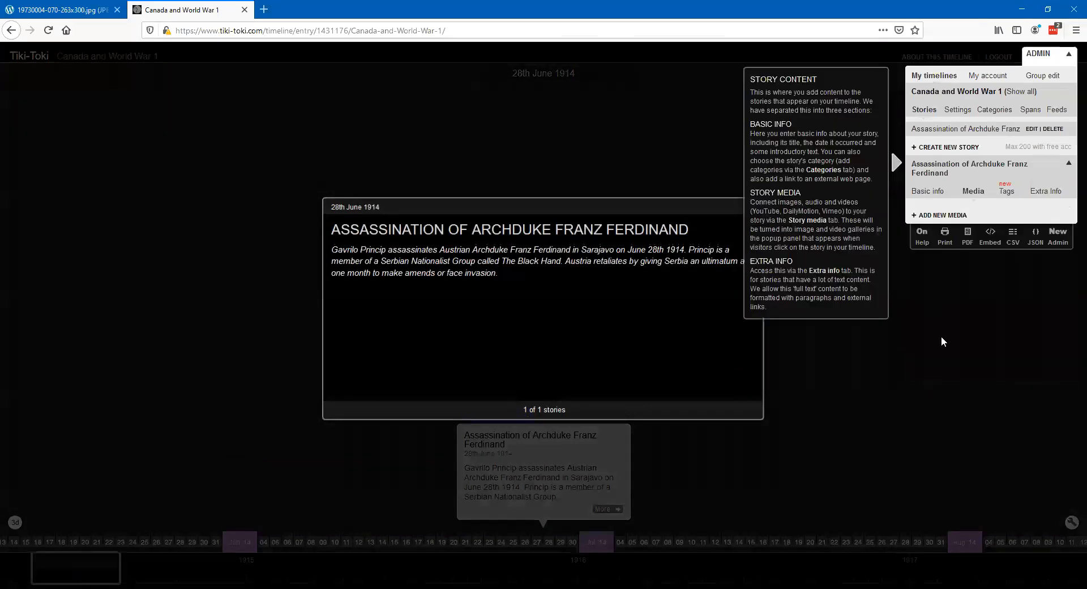
{"action": "left_click", "coordinate": [935, 215]}
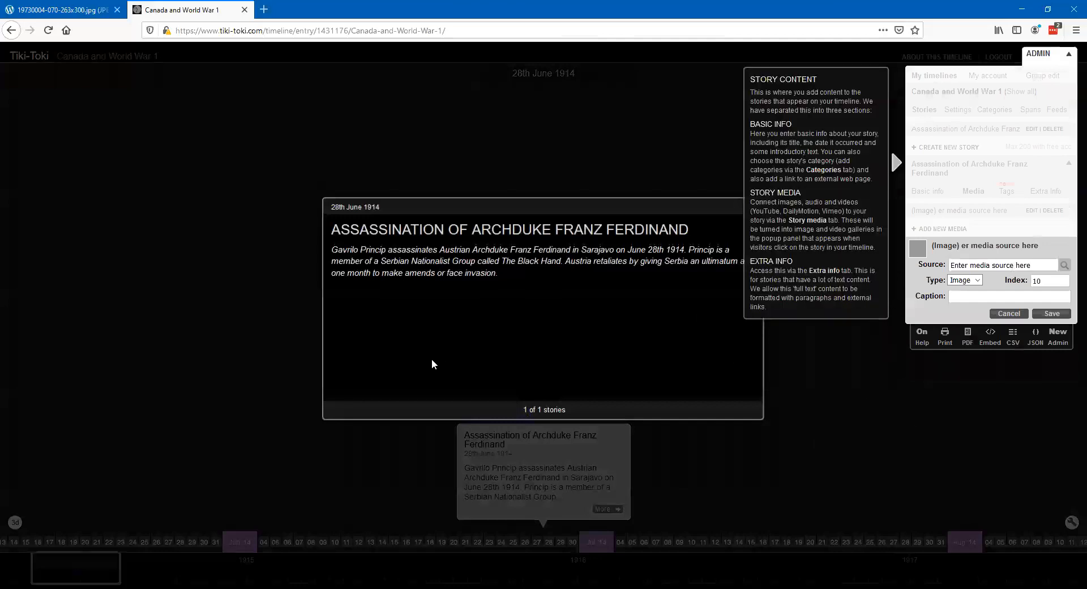
- Switch to the other browser page and search Google Images for "assassination of archduke franz ferdinand"
{"action": "left_click", "coordinate": [77, 12]}
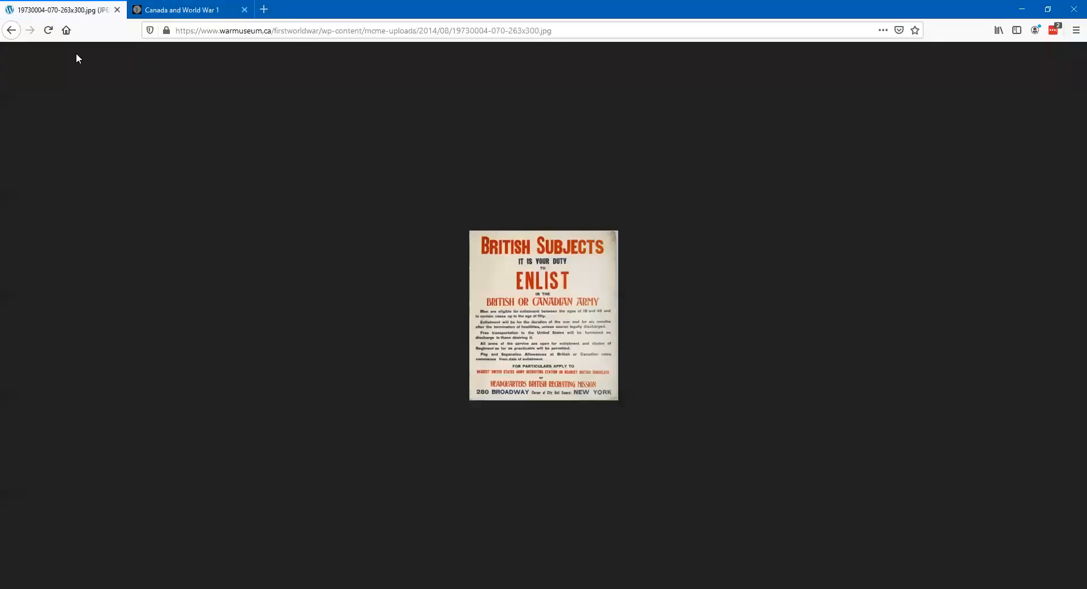
{"action": "left_click", "coordinate": [11, 30]}
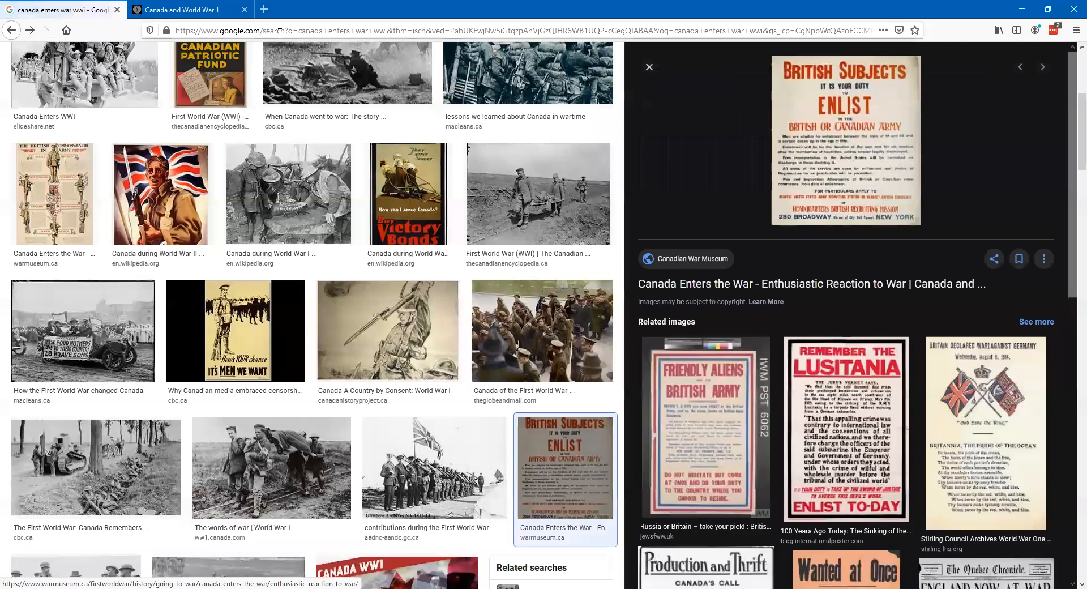
{"action": "left_click", "coordinate": [279, 33]}
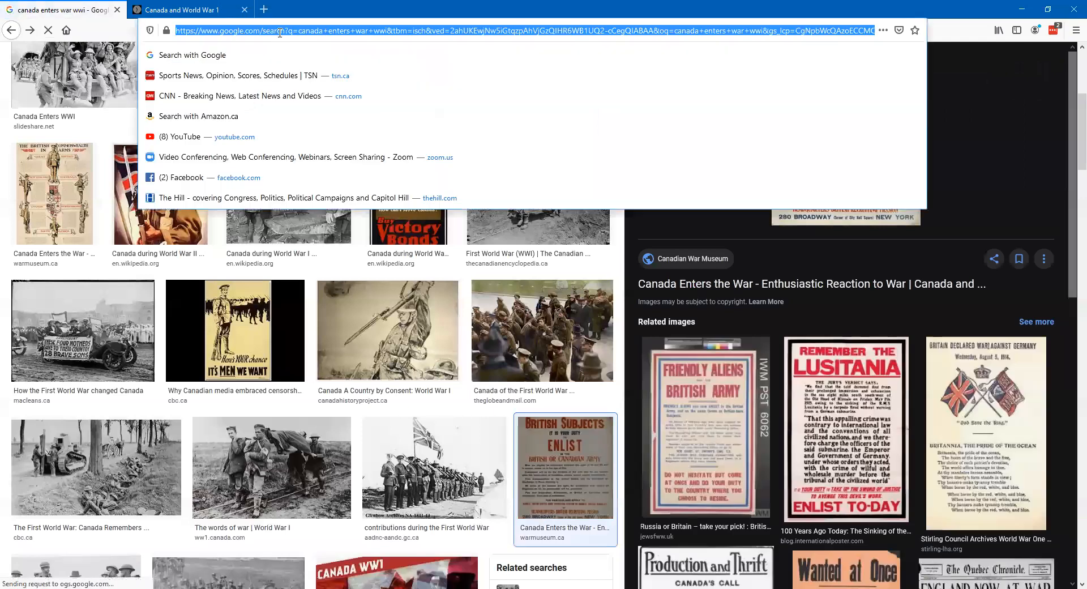
{"action": "type", "text": "asss"}
{"action": "key", "text": "BackSpace"}
{"action": "type", "text": "a"}
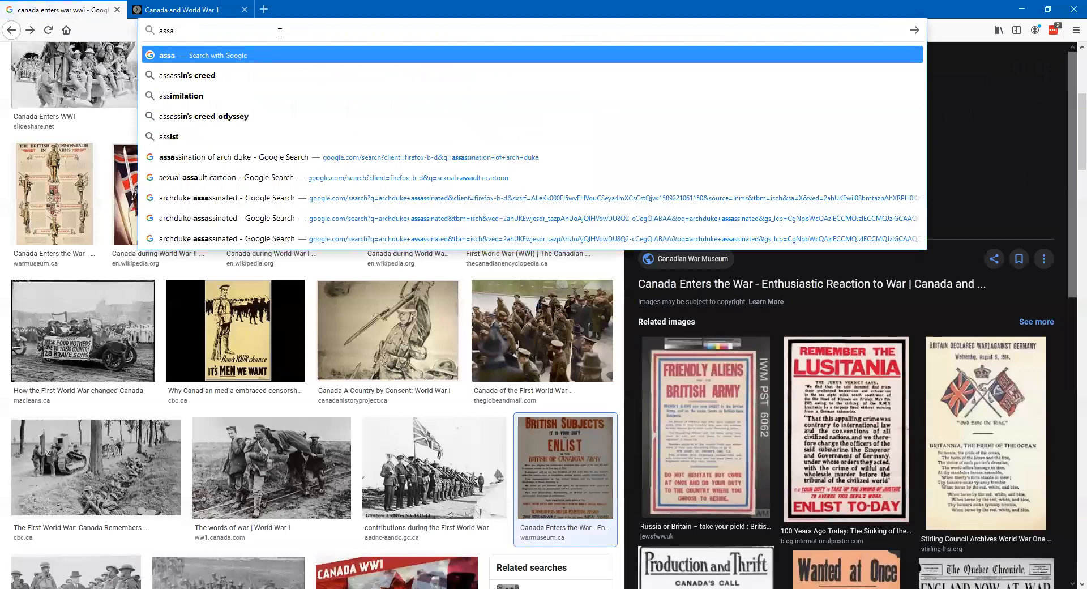
{"action": "type", "text": "ssination of arch"}
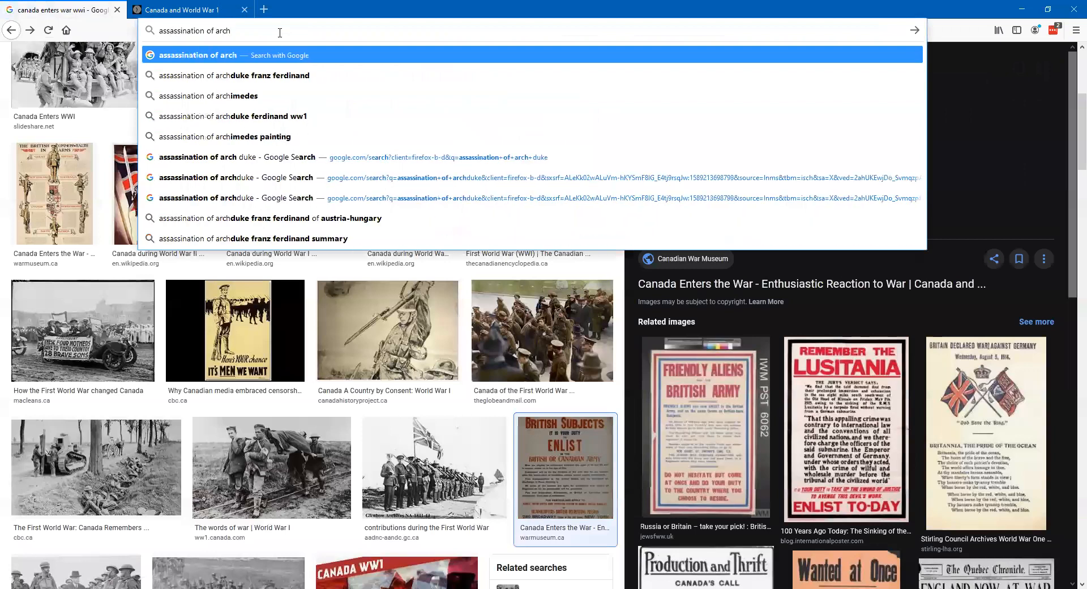
{"action": "left_click", "coordinate": [291, 77]}
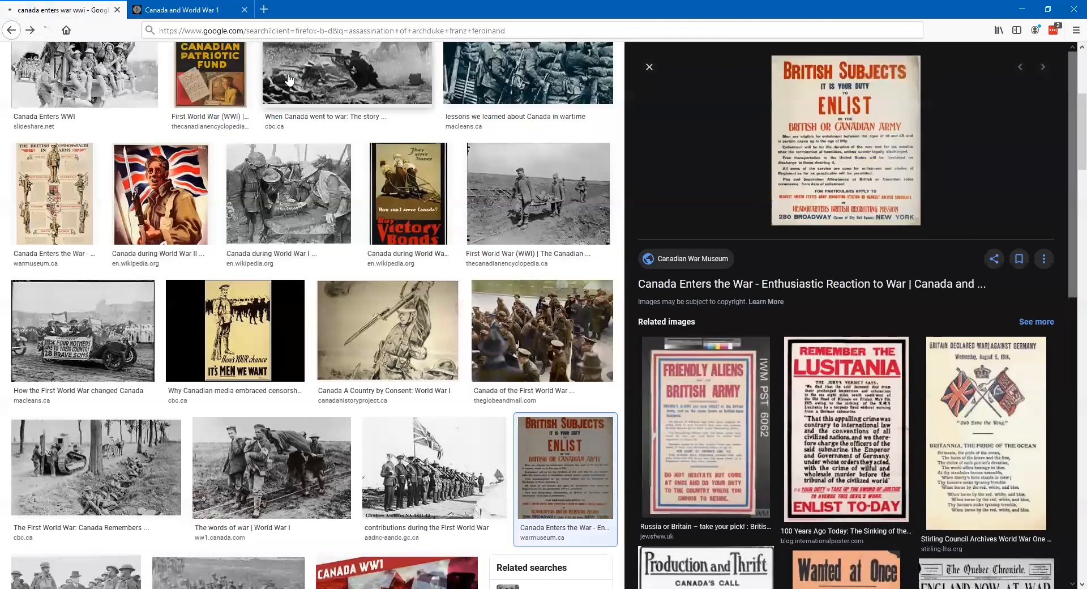
{"action": "left_click", "coordinate": [154, 100]}
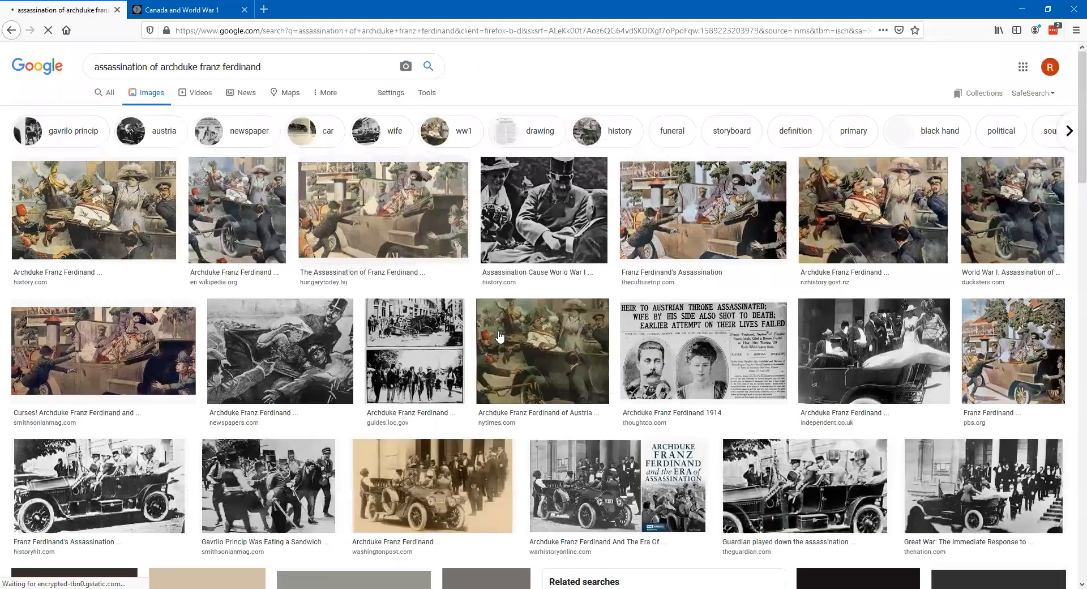
- Open the ThoughtCo newspaper image "Heir to Austrian Throne Assassinated" on its own and copy its image location
{"action": "left_click", "coordinate": [709, 360]}
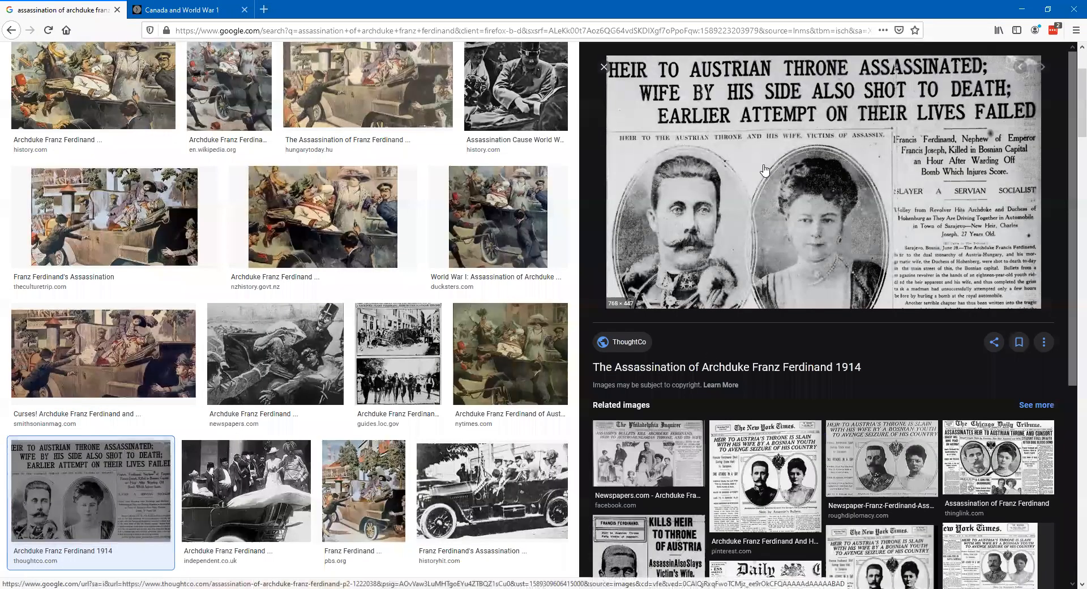
{"action": "right_click", "coordinate": [764, 169]}
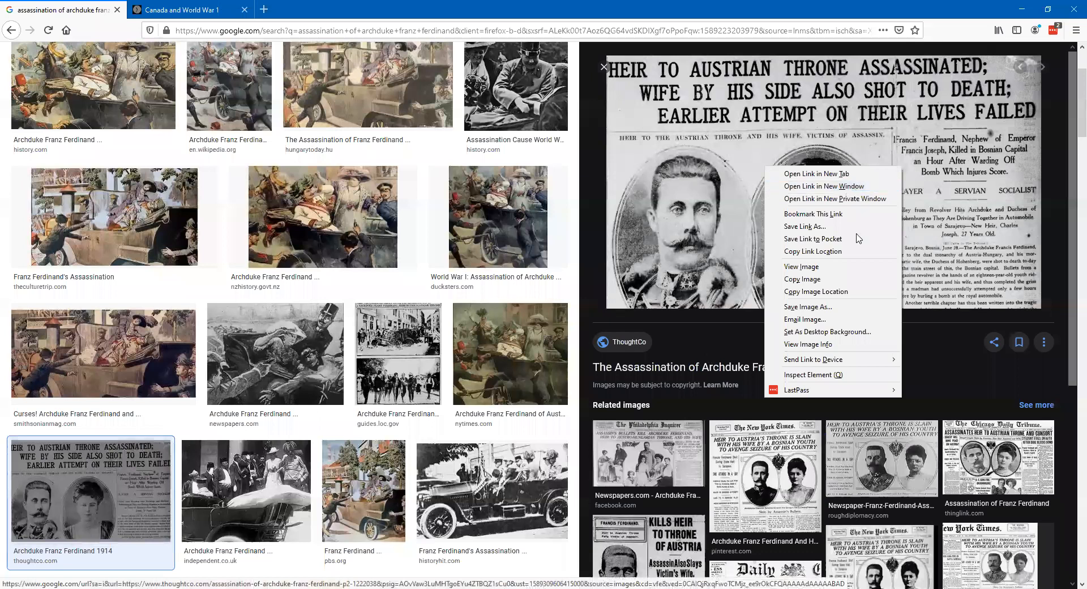
{"action": "left_click", "coordinate": [815, 267]}
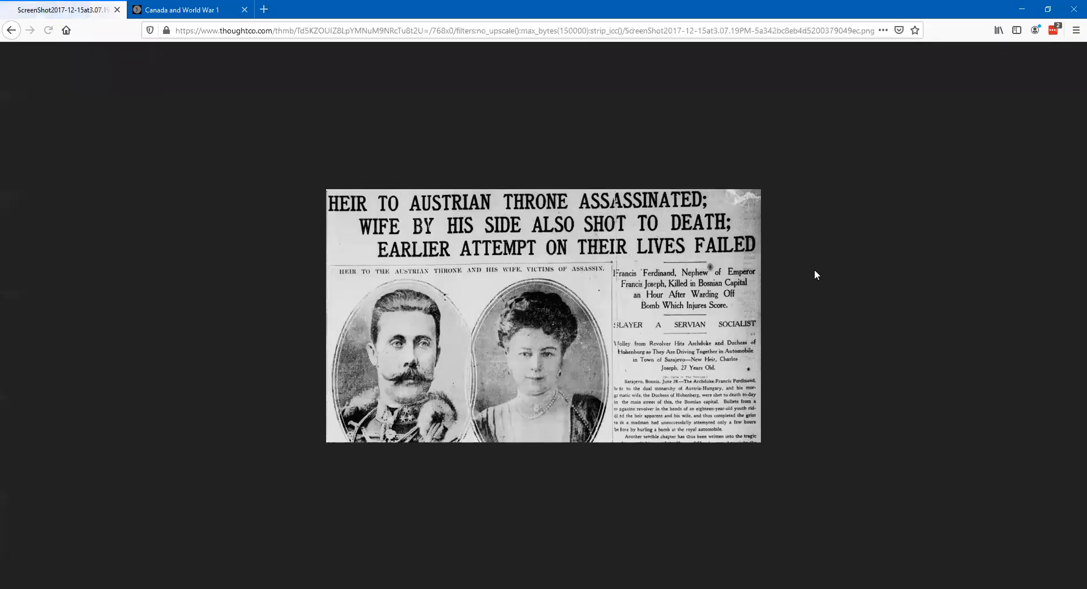
{"action": "right_click", "coordinate": [529, 293]}
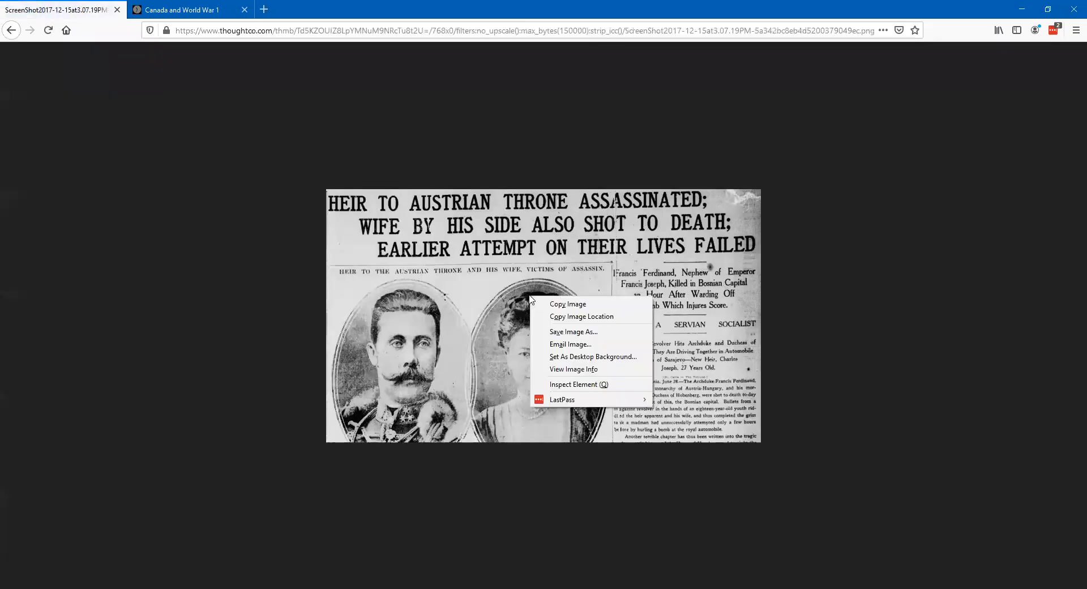
{"action": "left_click", "coordinate": [587, 316]}
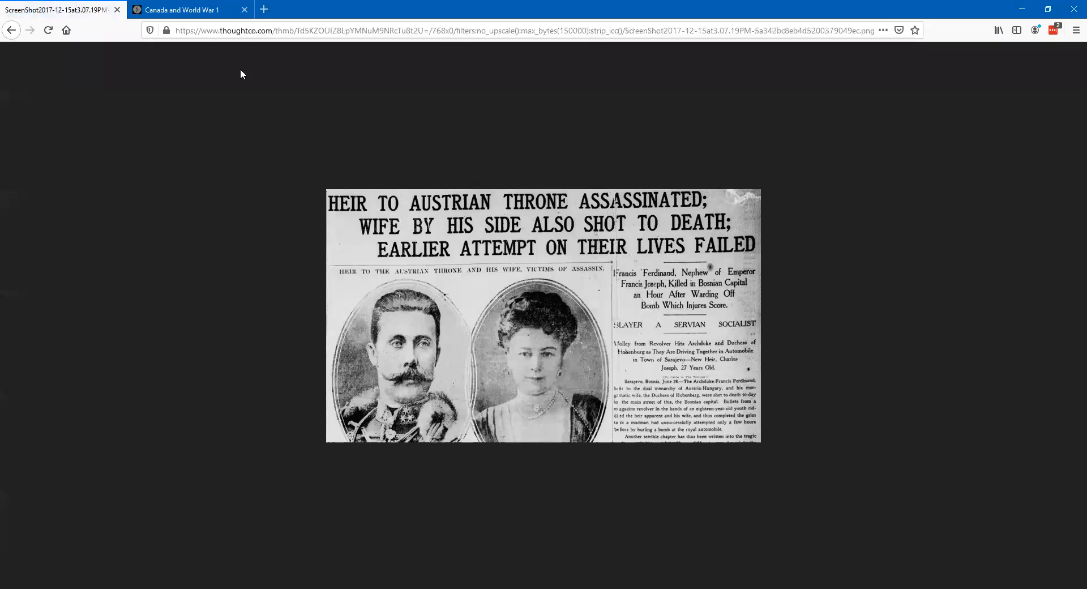
- Return to the timeline, paste the copied image address as the media item's source and save it
{"action": "left_click", "coordinate": [181, 10]}
{"action": "left_click", "coordinate": [947, 264]}
{"action": "key", "text": "ctrl+v"}
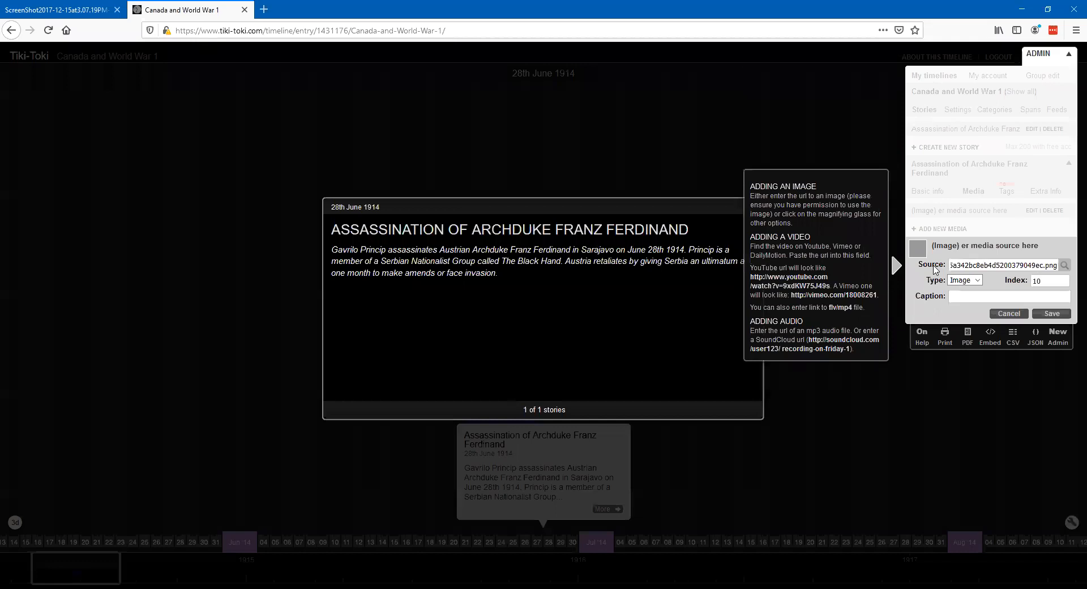
{"action": "left_click", "coordinate": [1057, 317]}
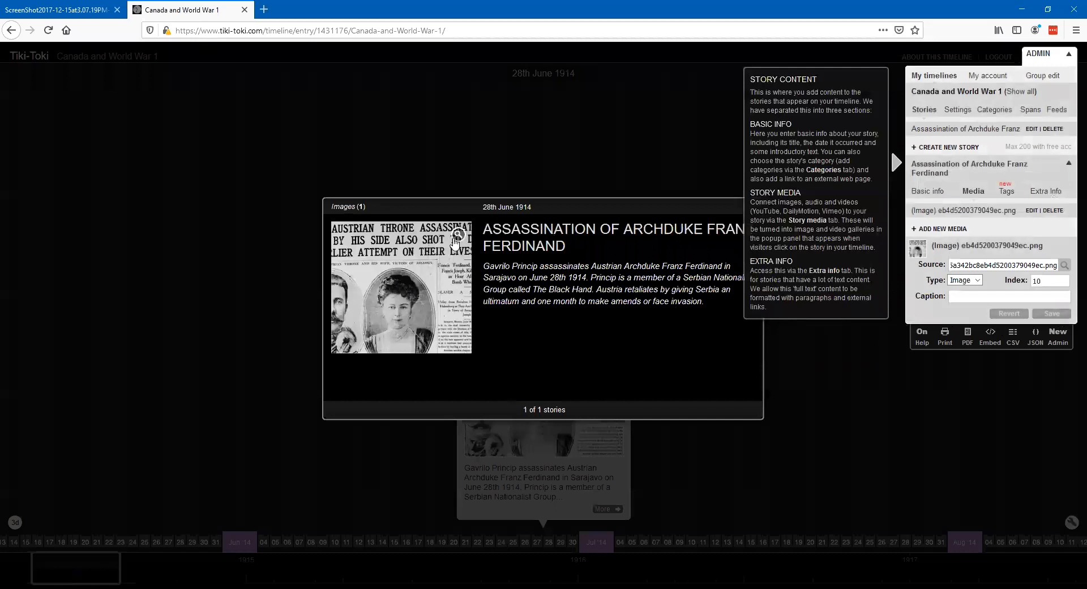
- View the newspaper image enlarged from the story's full view, then close the image, admin controls and story view
{"action": "left_click", "coordinate": [401, 274]}
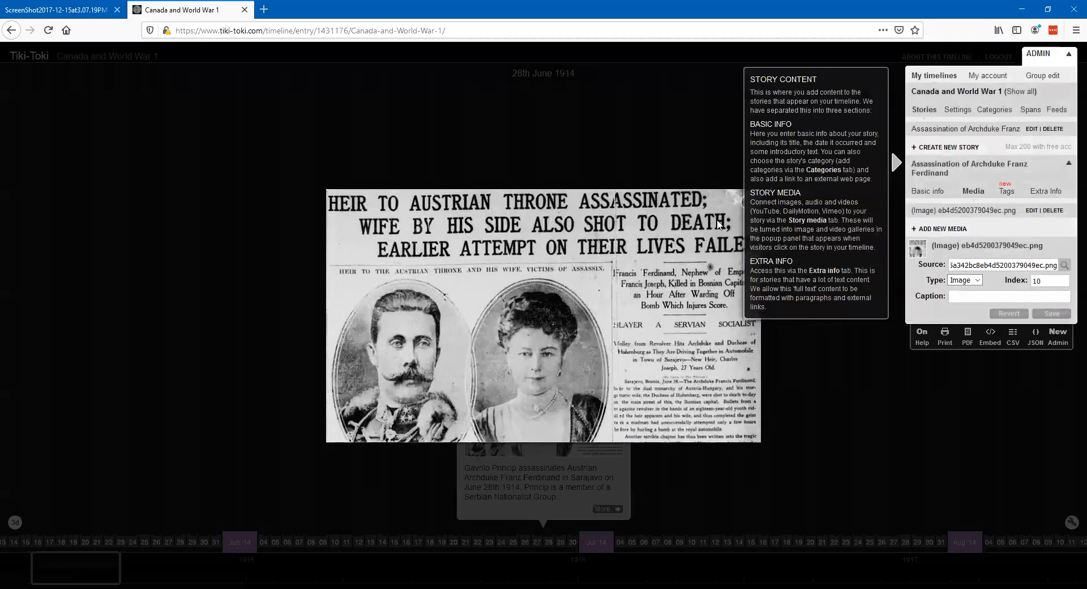
{"action": "left_click", "coordinate": [740, 204]}
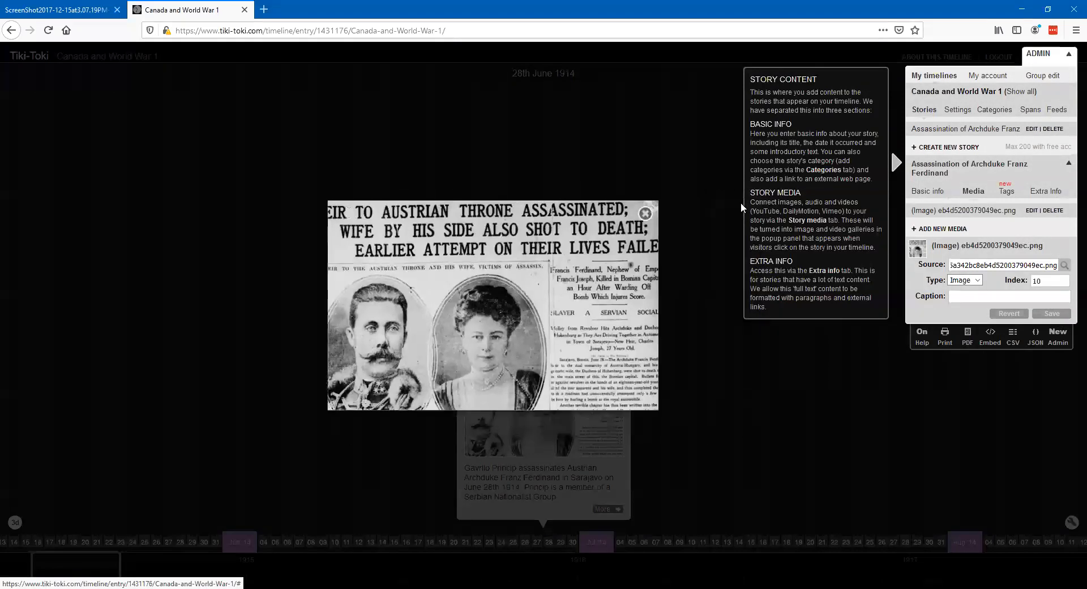
{"action": "left_click", "coordinate": [1068, 54]}
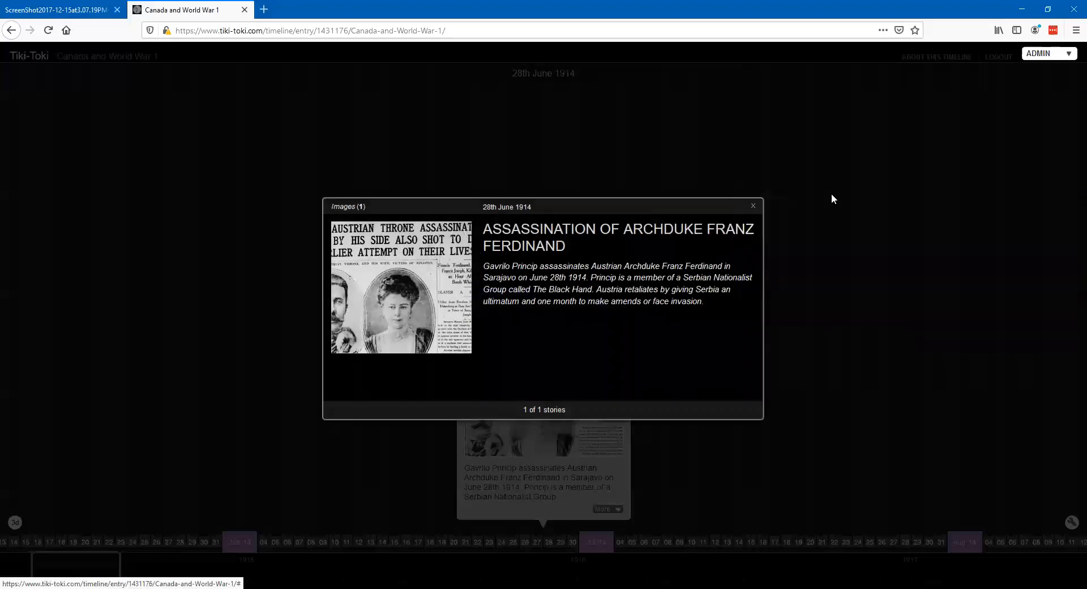
{"action": "left_click", "coordinate": [754, 207]}
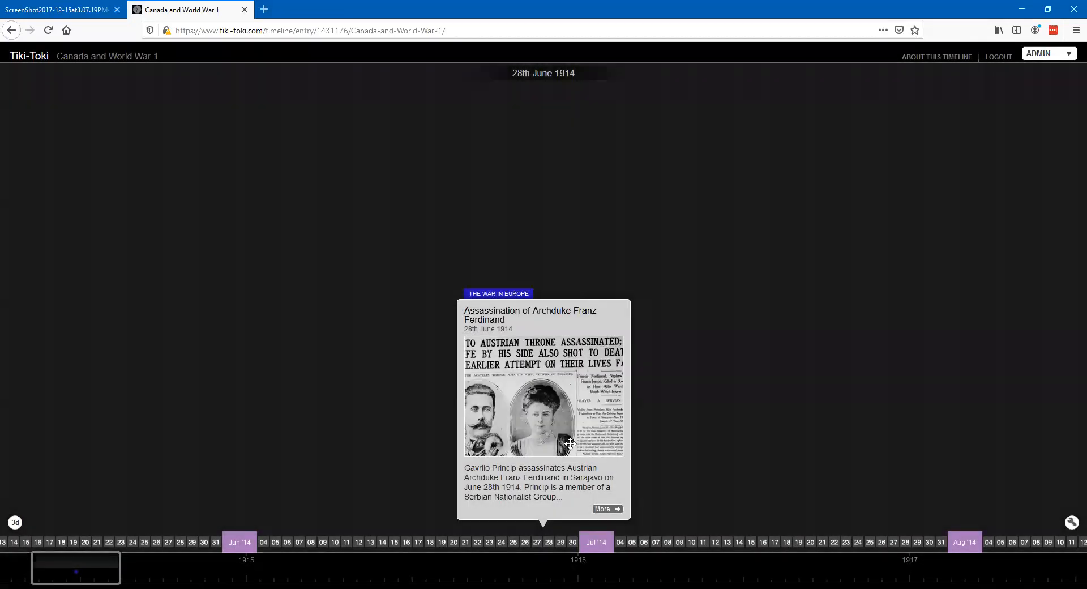
- Reopen the story's basic info for editing and select its whole intro text
{"action": "left_click", "coordinate": [1068, 53]}
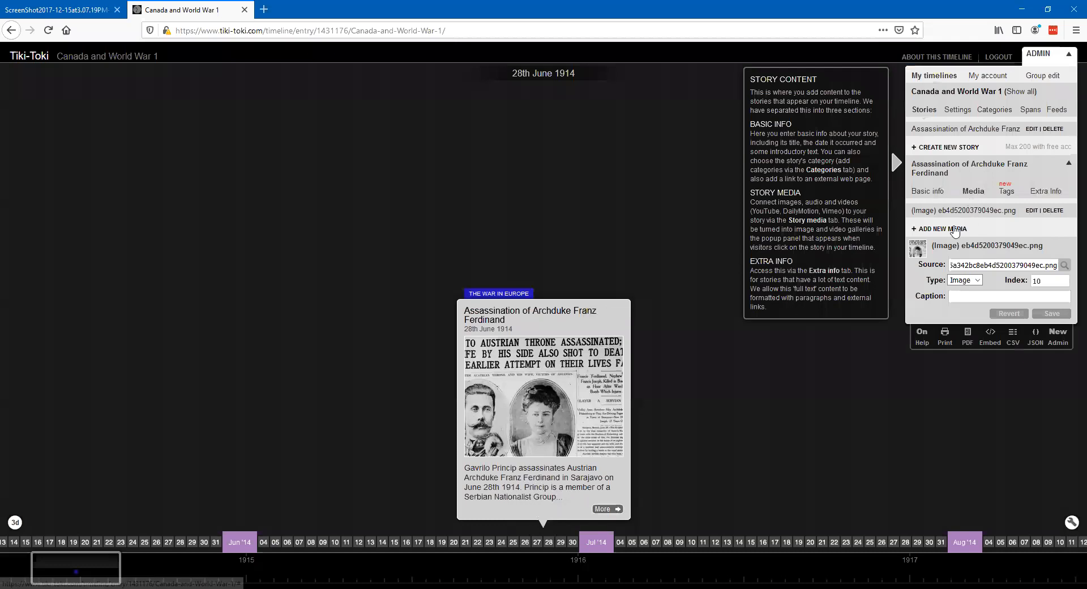
{"action": "left_click", "coordinate": [921, 115]}
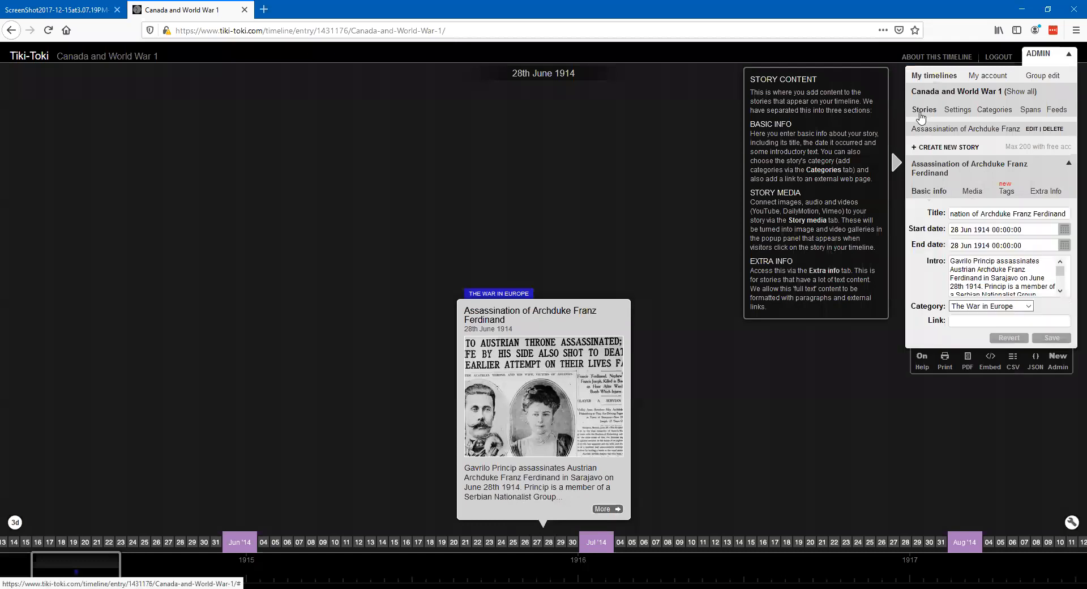
{"action": "left_click_drag", "start_coordinate": [952, 263], "coordinate": [1044, 297]}
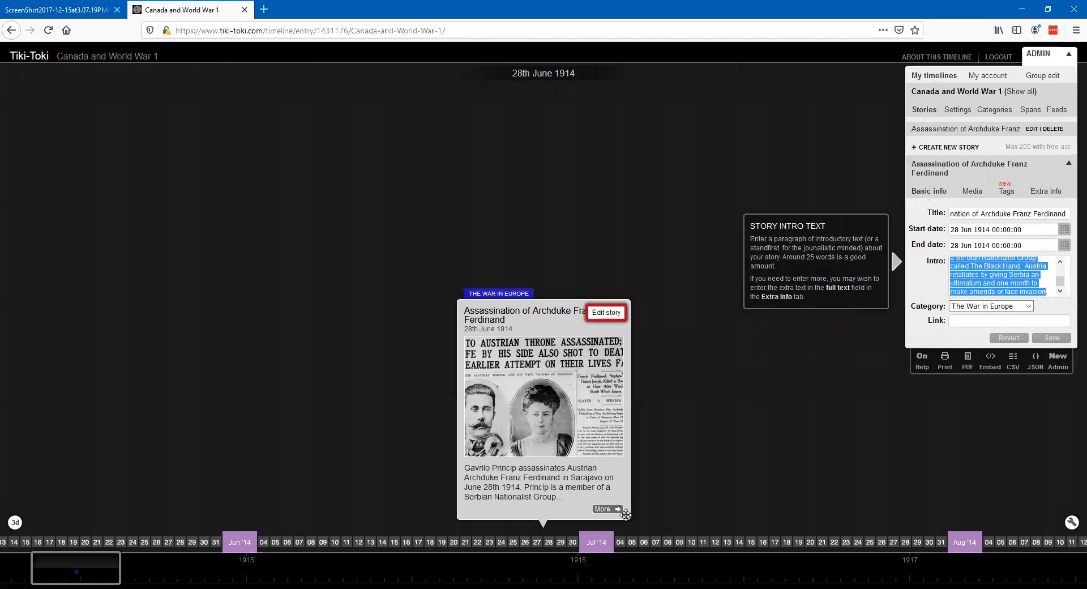
- Replace the story's intro with a single period, then paste the copied intro text as the story's full text, saving both
{"action": "type", "text": "."}
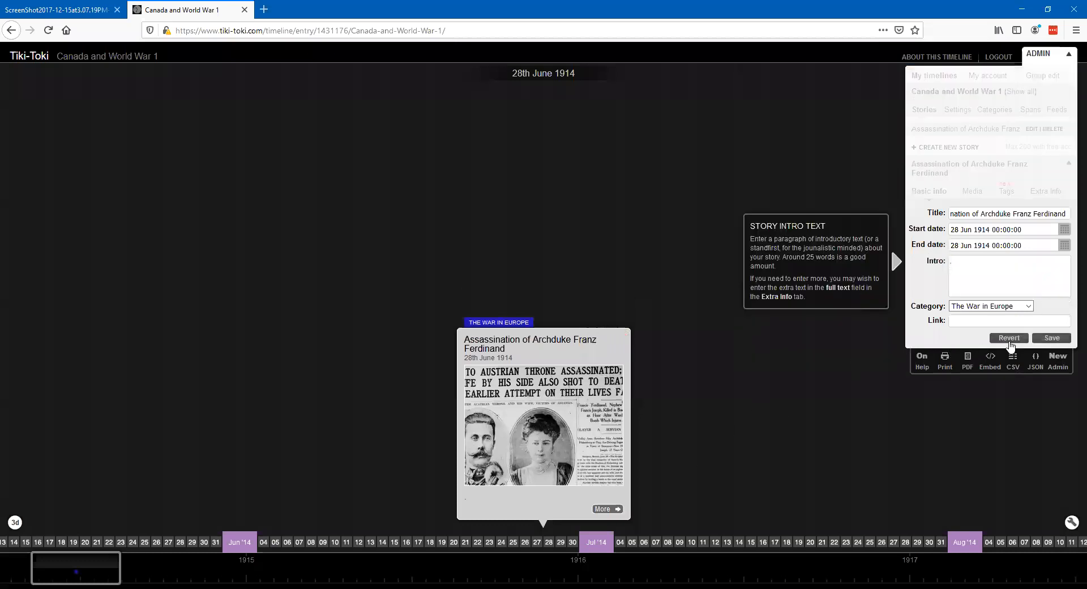
{"action": "left_click", "coordinate": [1053, 338]}
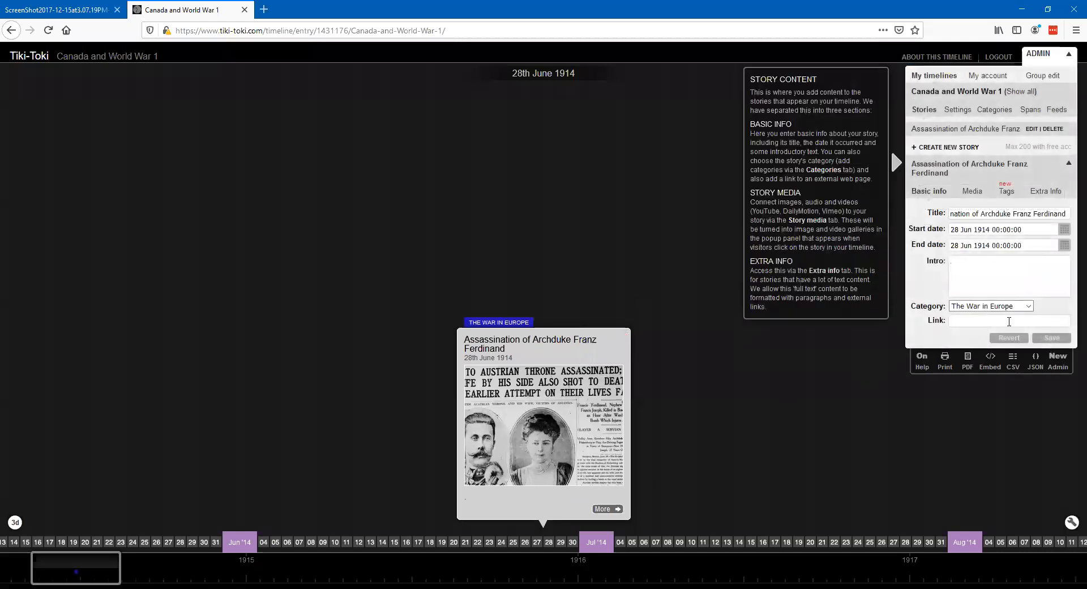
{"action": "left_click", "coordinate": [1045, 191]}
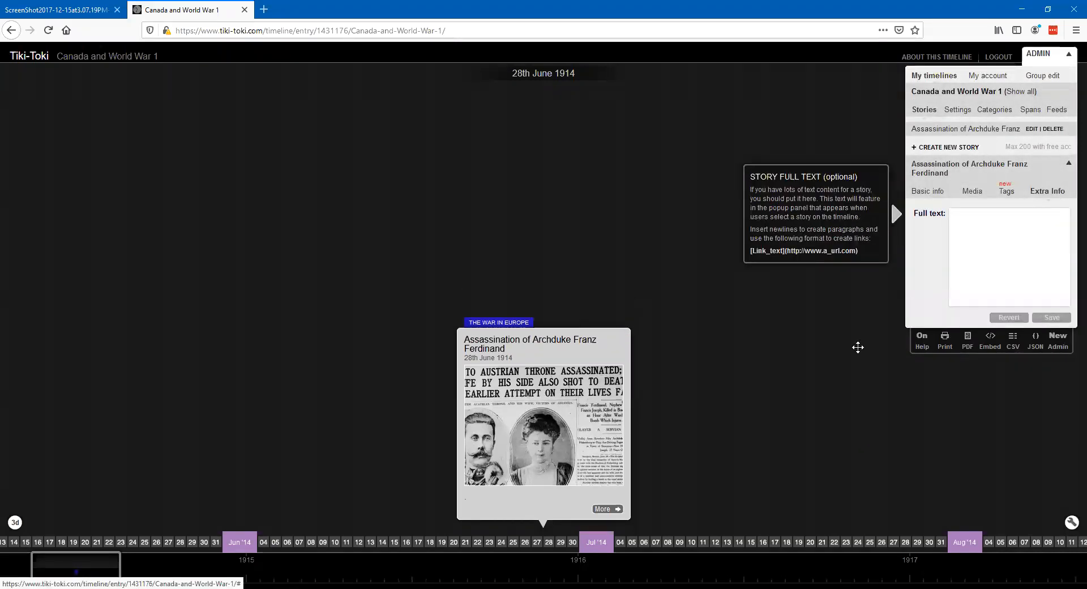
{"action": "key", "text": "ctrl+v"}
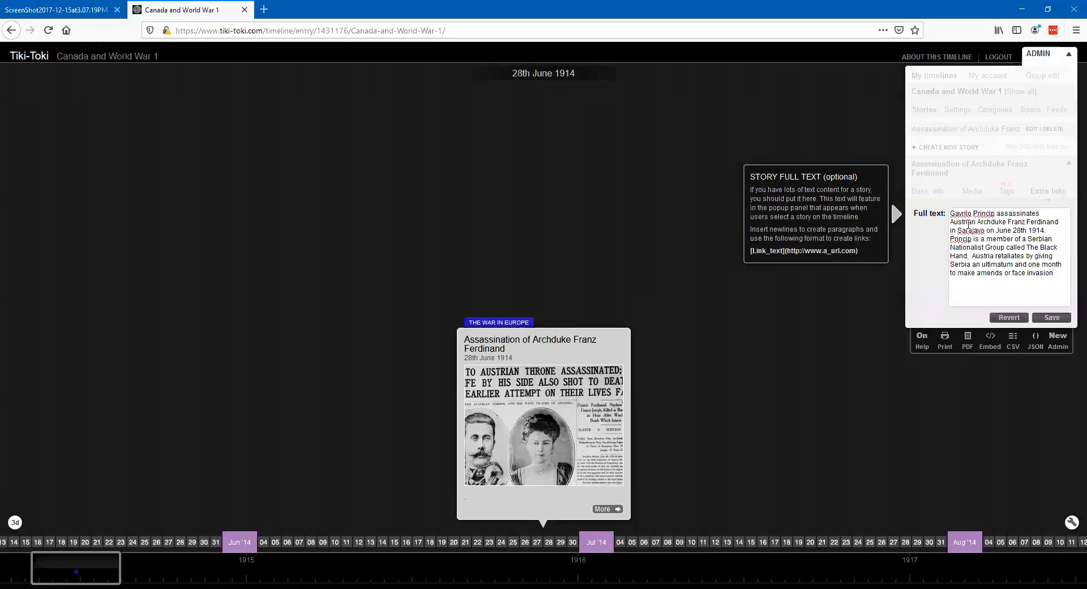
{"action": "left_click", "coordinate": [1051, 320]}
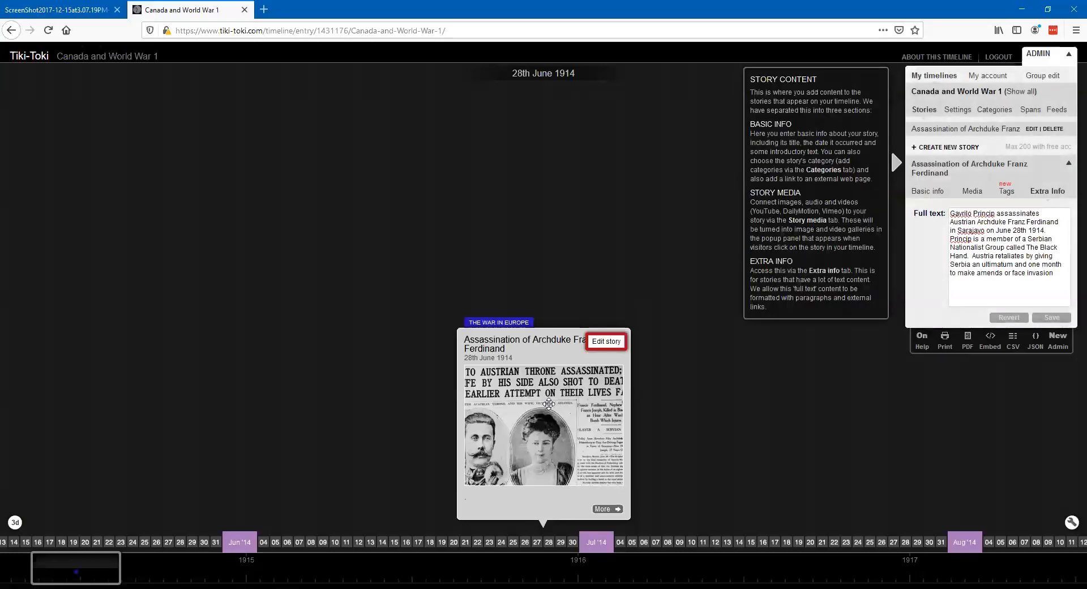
- Open the story's full view, add a period after "face invasion" in the full text, and save
{"action": "left_click", "coordinate": [607, 509]}
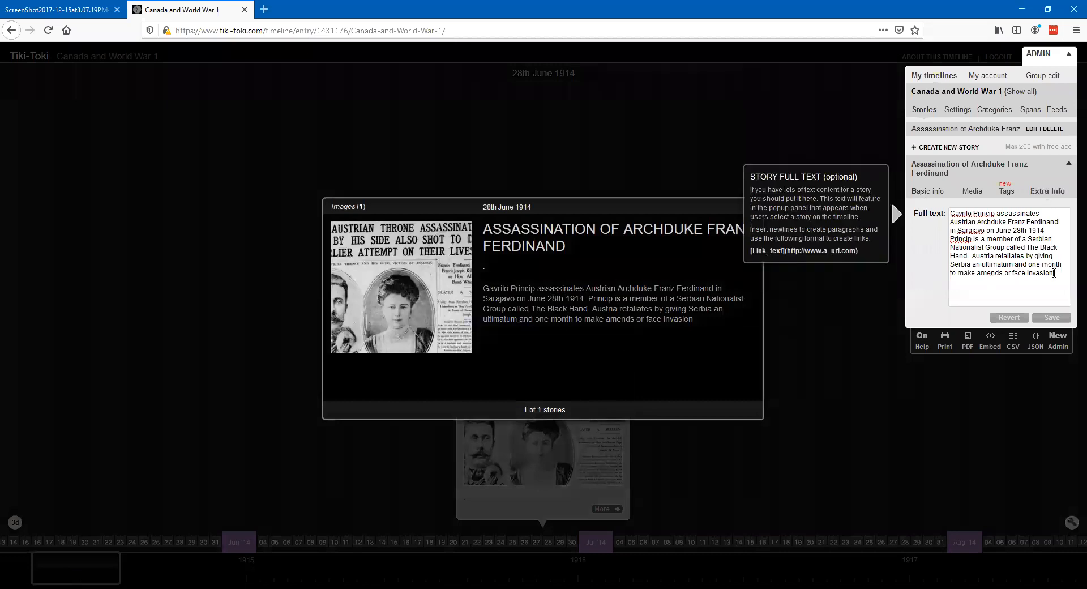
{"action": "type", "text": "."}
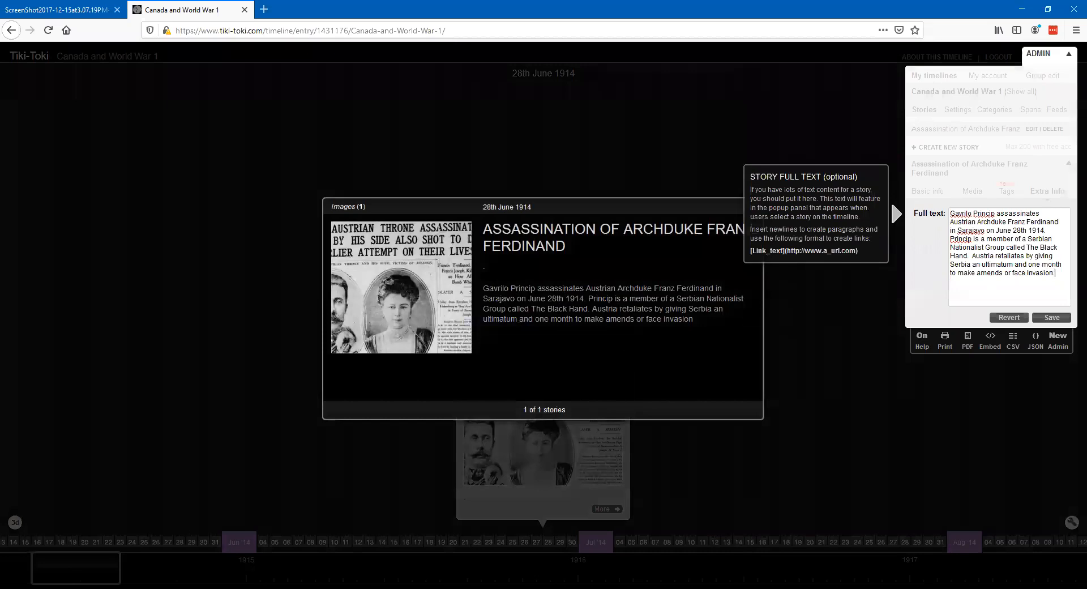
{"action": "left_click", "coordinate": [1050, 317]}
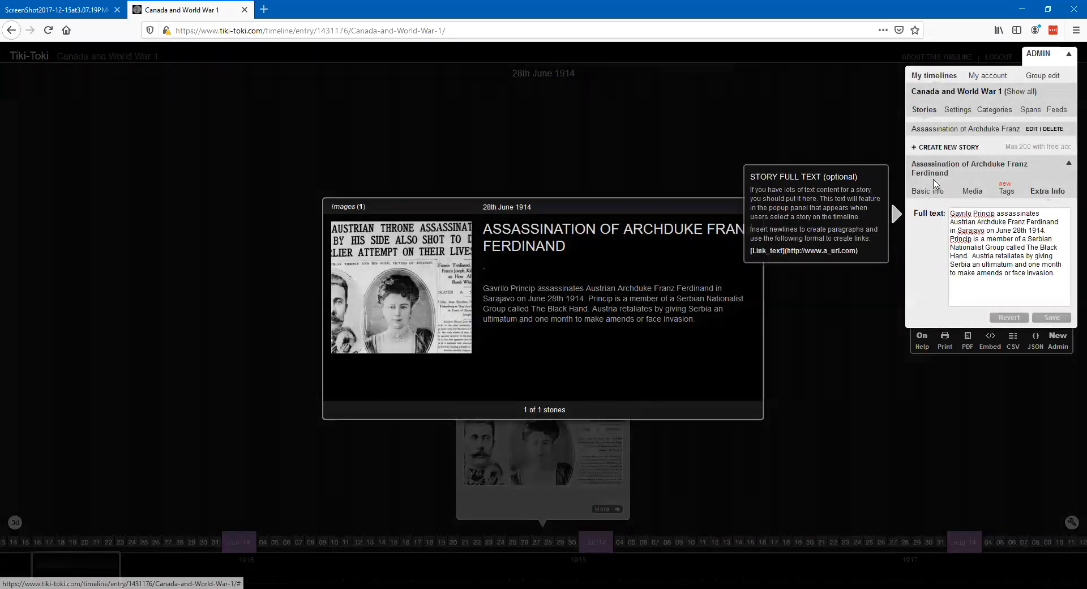
- Clear the placeholder period from the story's intro and save, then close the admin controls and the story's full view
{"action": "left_click", "coordinate": [929, 194]}
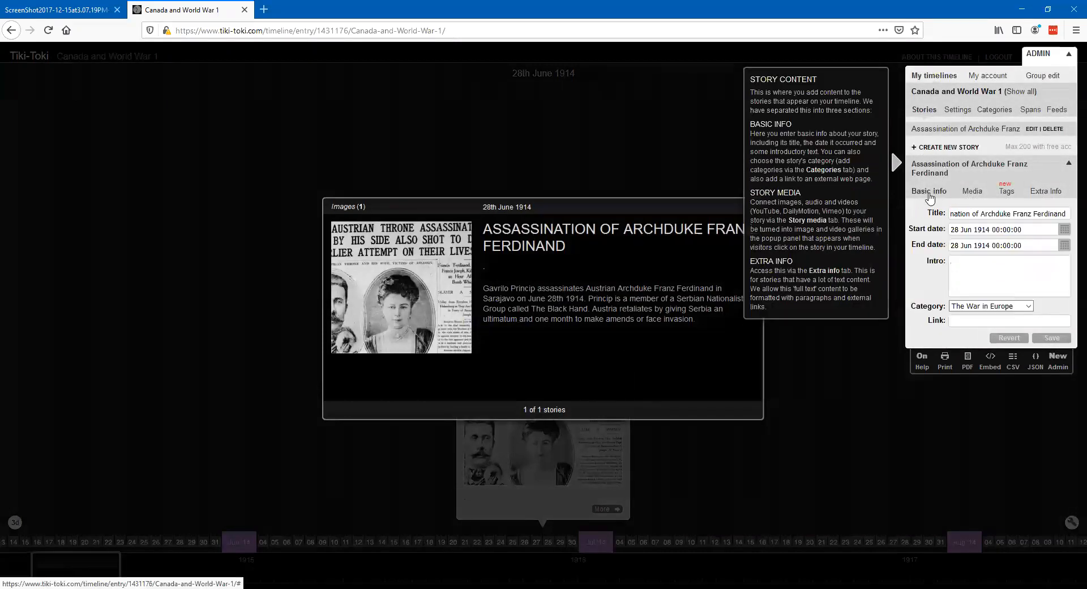
{"action": "left_click", "coordinate": [961, 264]}
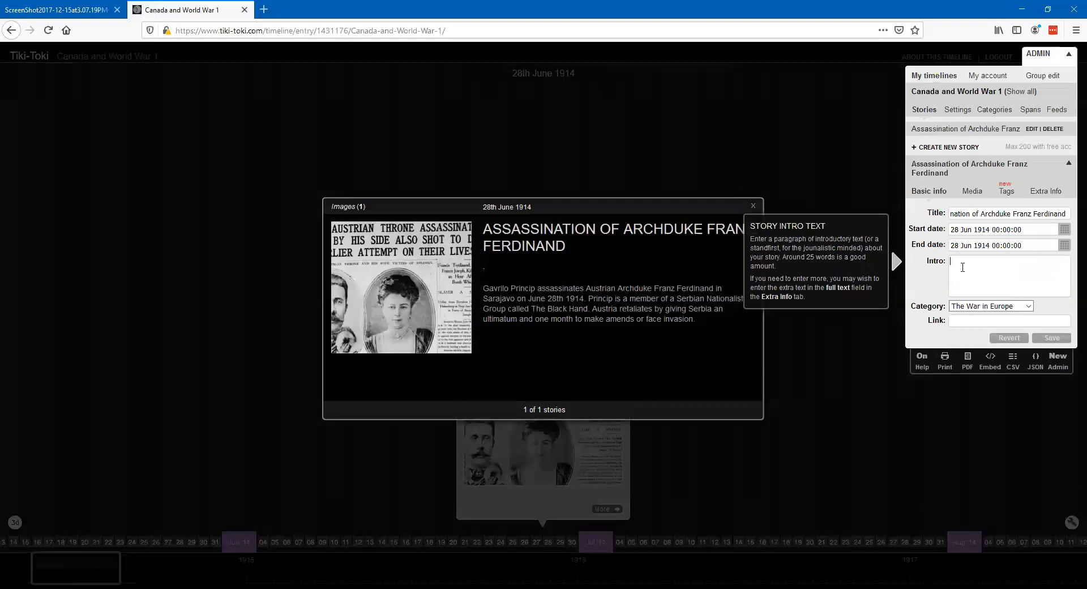
{"action": "left_click", "coordinate": [1051, 337]}
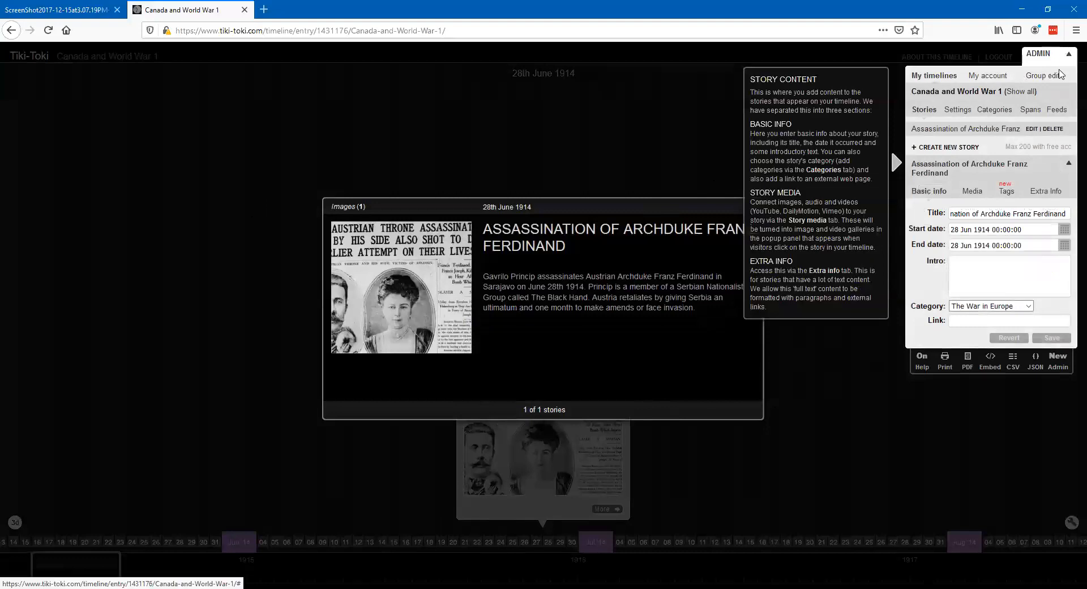
{"action": "left_click", "coordinate": [1068, 53]}
{"action": "left_click", "coordinate": [752, 207]}
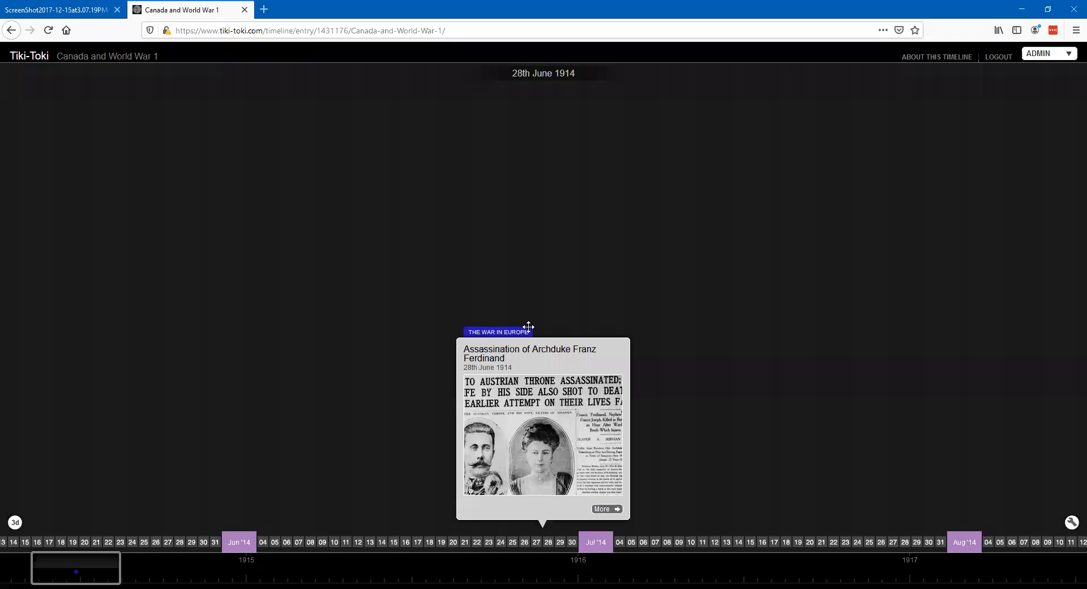
- Create a new story on the timeline titled "Canada Enters the War"
{"action": "left_click", "coordinate": [1069, 55]}
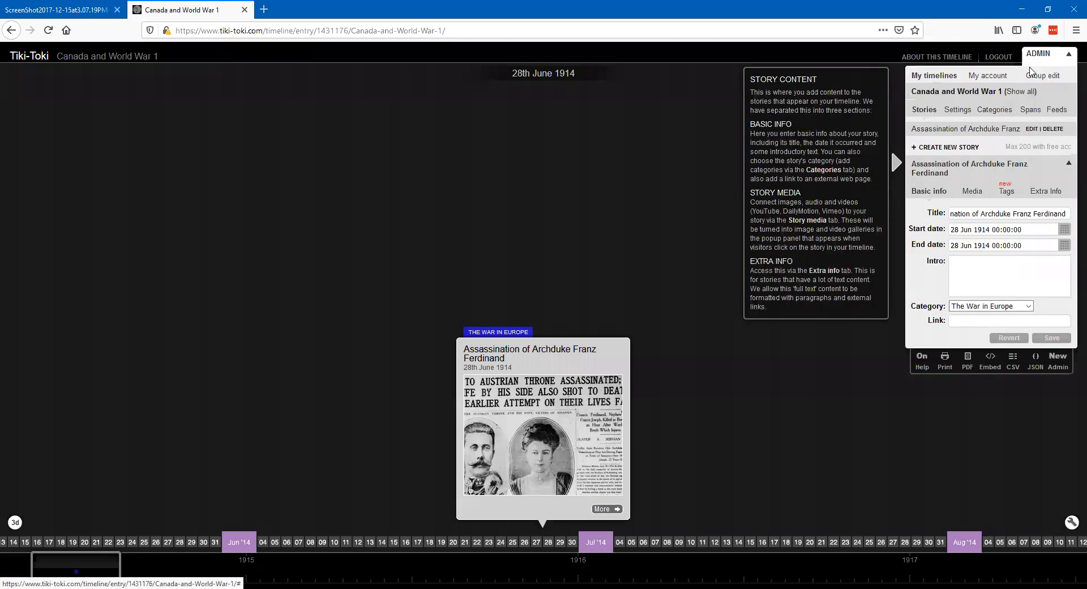
{"action": "left_click", "coordinate": [935, 148]}
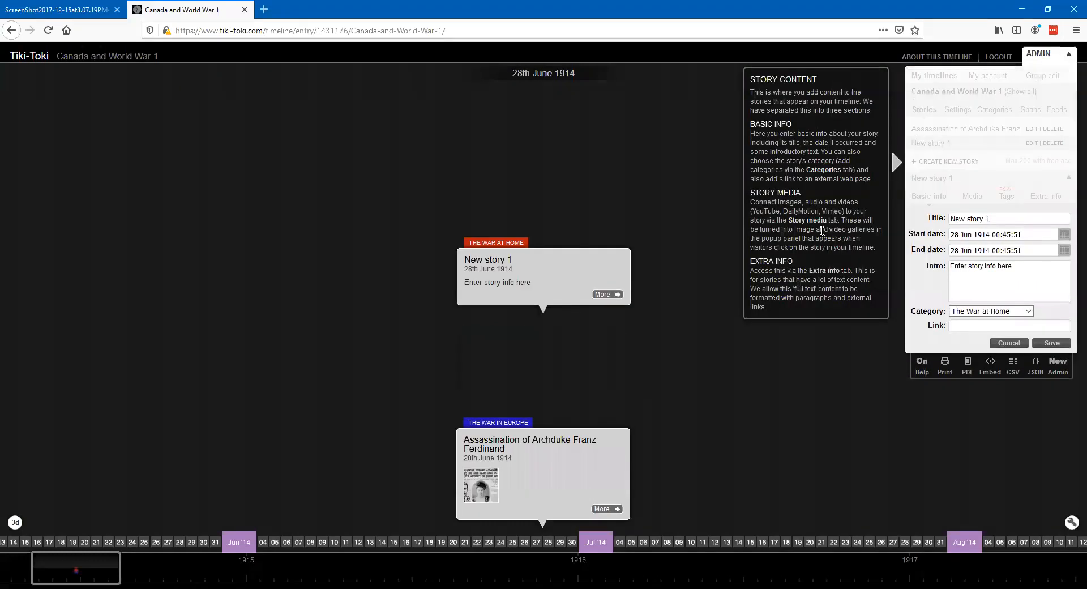
{"action": "left_click", "coordinate": [928, 222]}
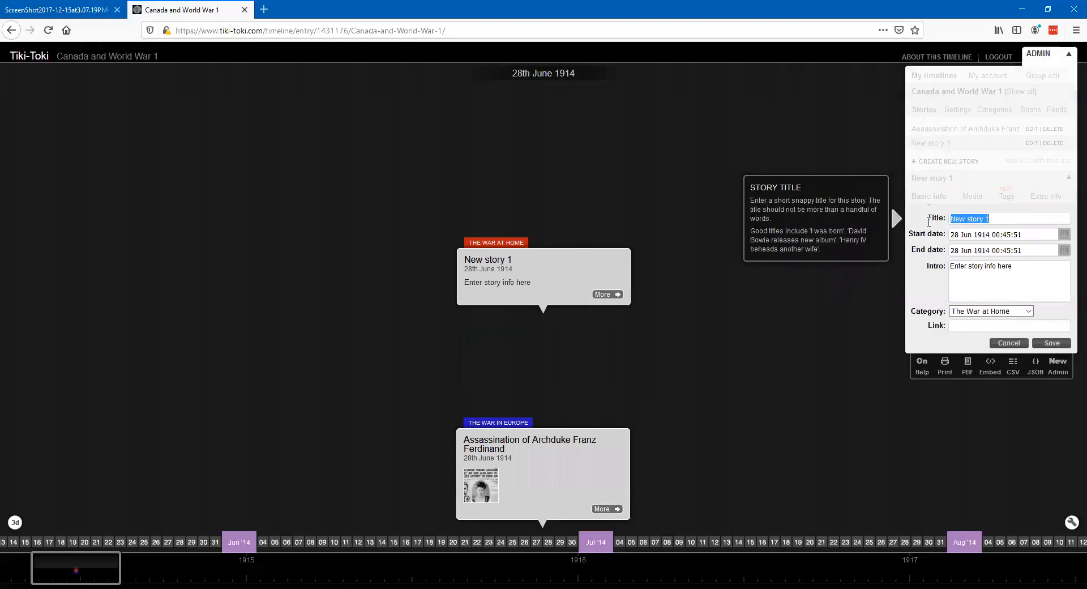
{"action": "type", "text": "Canada"}
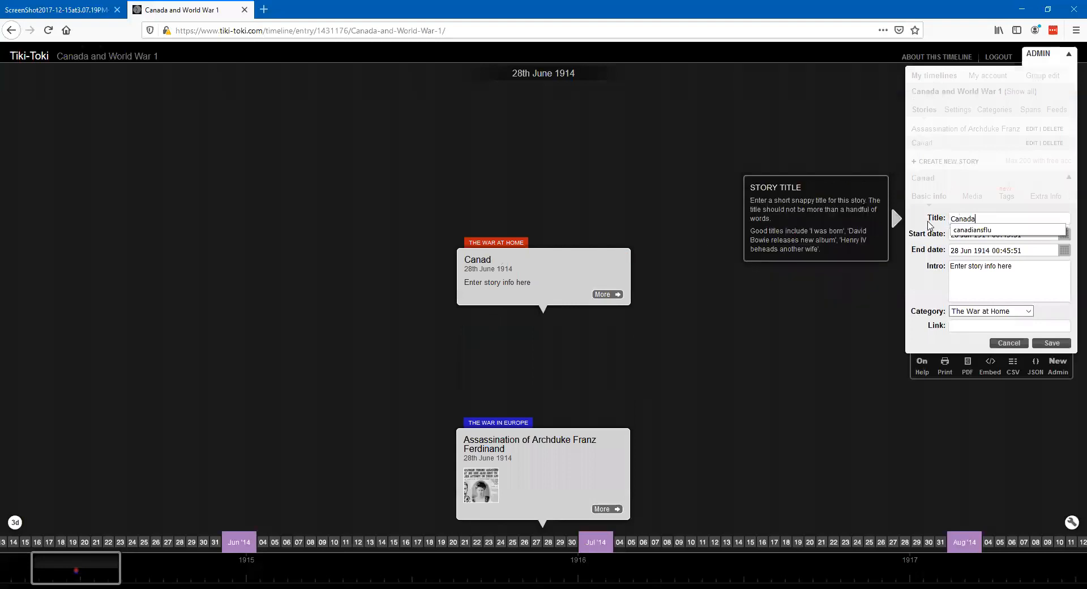
{"action": "type", "text": " Enters the War"}
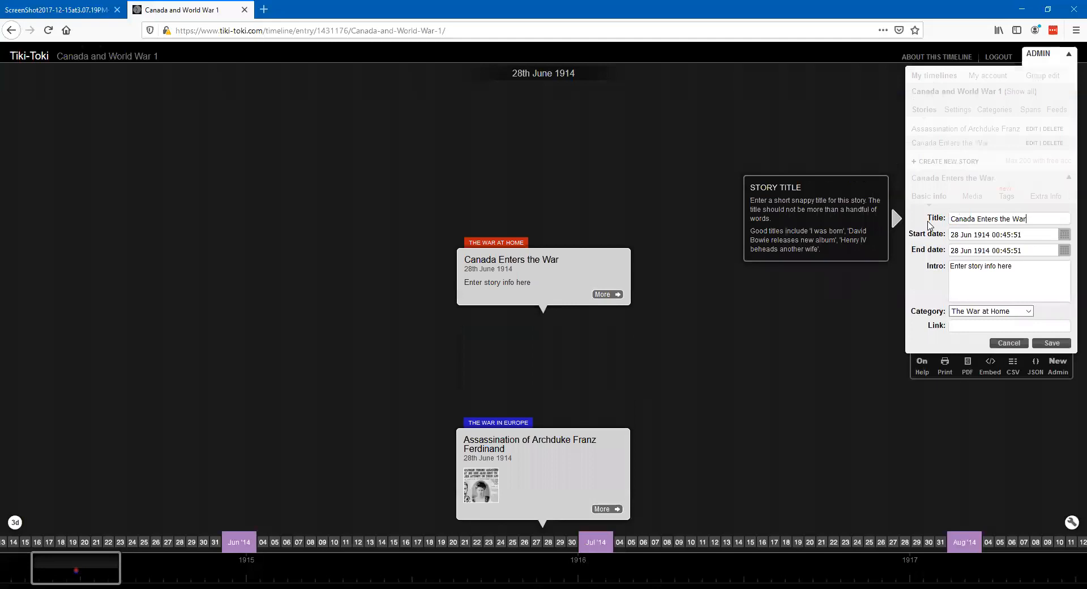
{"action": "left_click", "coordinate": [1064, 234]}
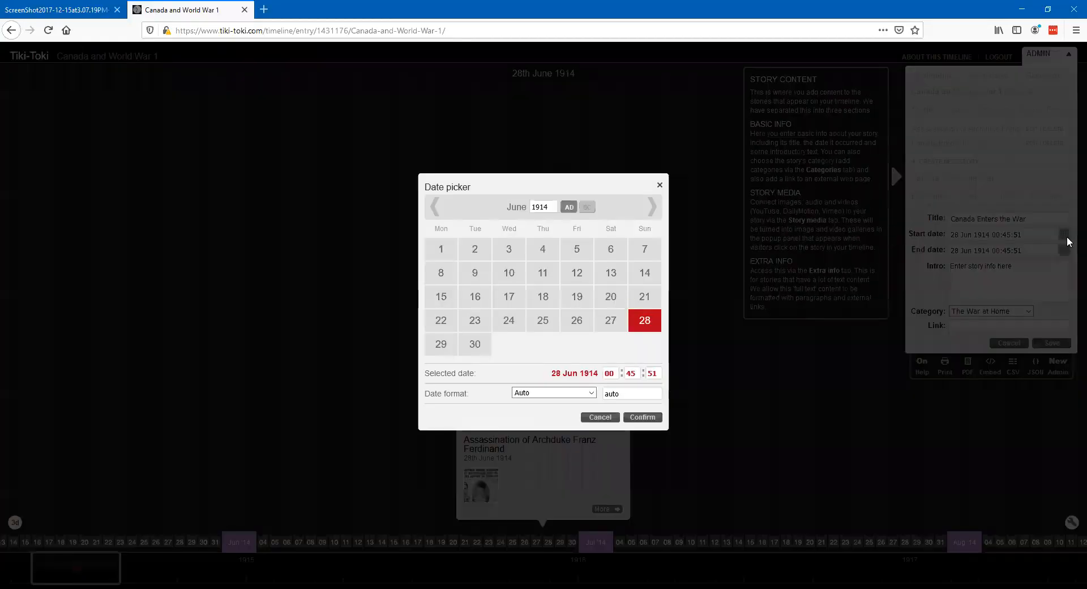
{"action": "left_click", "coordinate": [538, 254]}
{"action": "left_click", "coordinate": [652, 206]}
{"action": "left_click", "coordinate": [653, 213]}
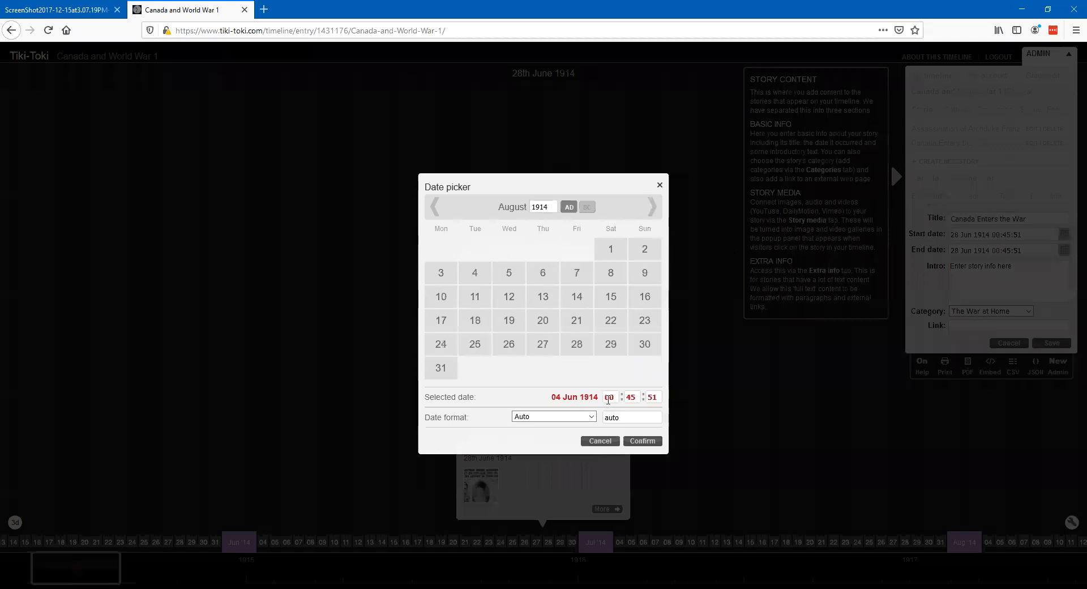
{"action": "double_click", "coordinate": [630, 397]}
{"action": "type", "text": "00"}
{"action": "double_click", "coordinate": [653, 397]}
{"action": "type", "text": "00"}
{"action": "left_click", "coordinate": [640, 445]}
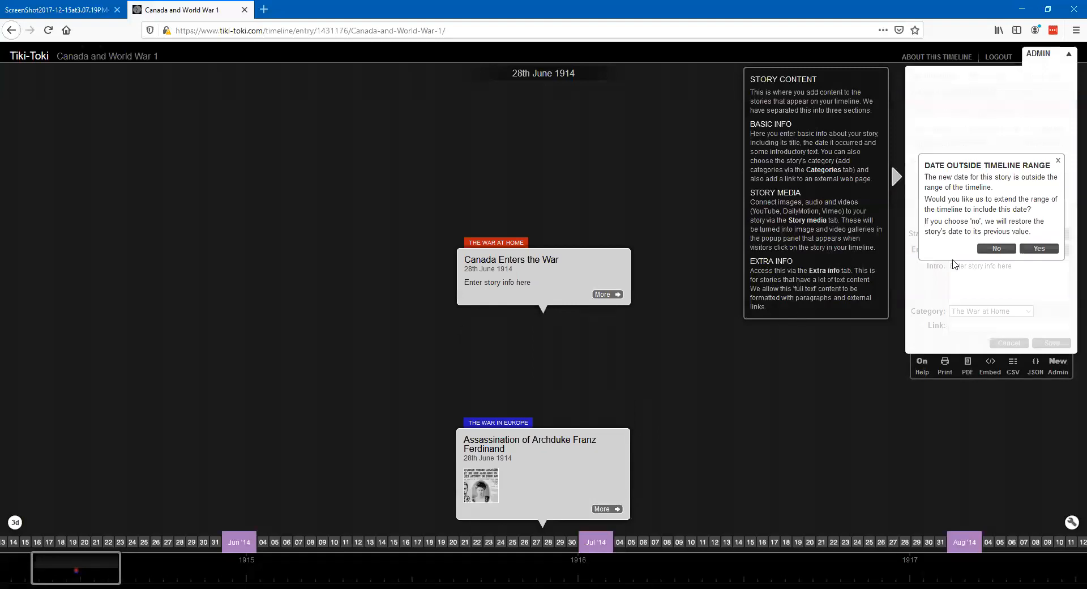
{"action": "left_click", "coordinate": [996, 249]}
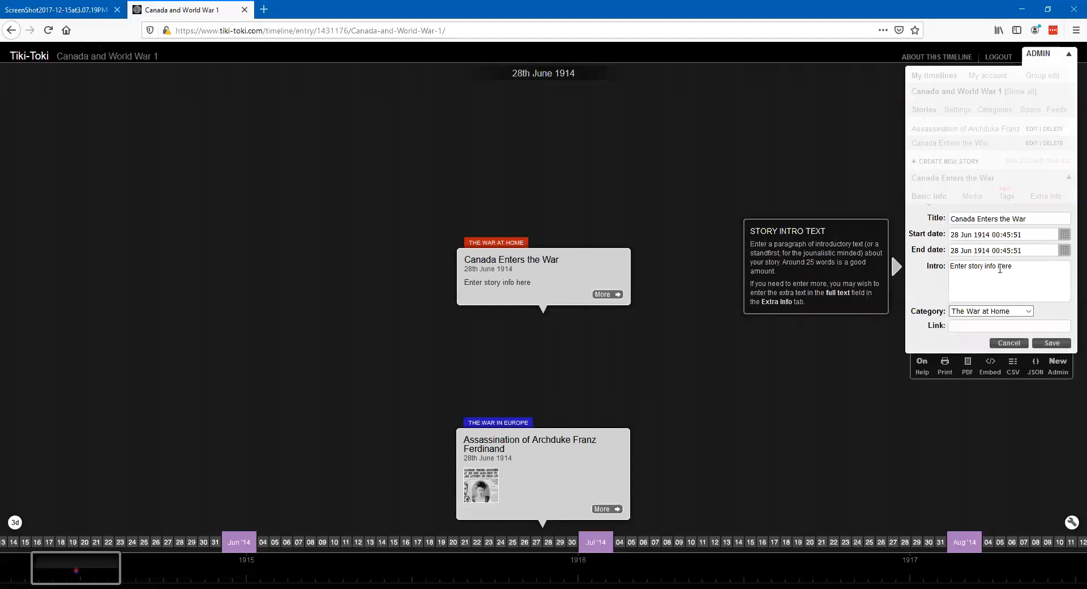
- Set the "Canada Enters the War" story's start date to 4 August 1914 at 00:00:00
{"action": "left_click", "coordinate": [1063, 235]}
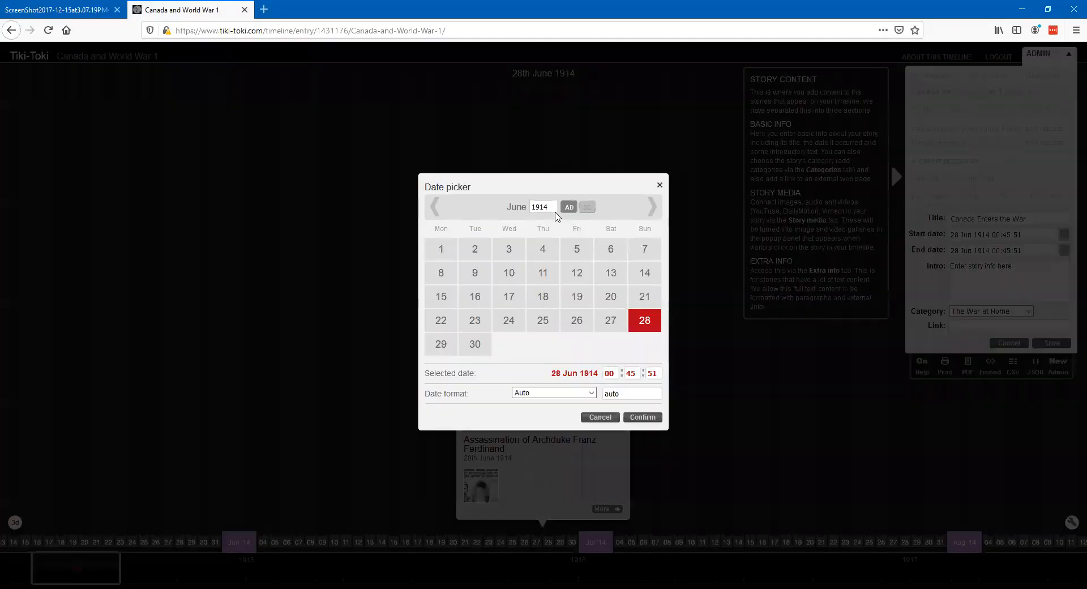
{"action": "left_click", "coordinate": [652, 214]}
{"action": "left_click", "coordinate": [651, 215]}
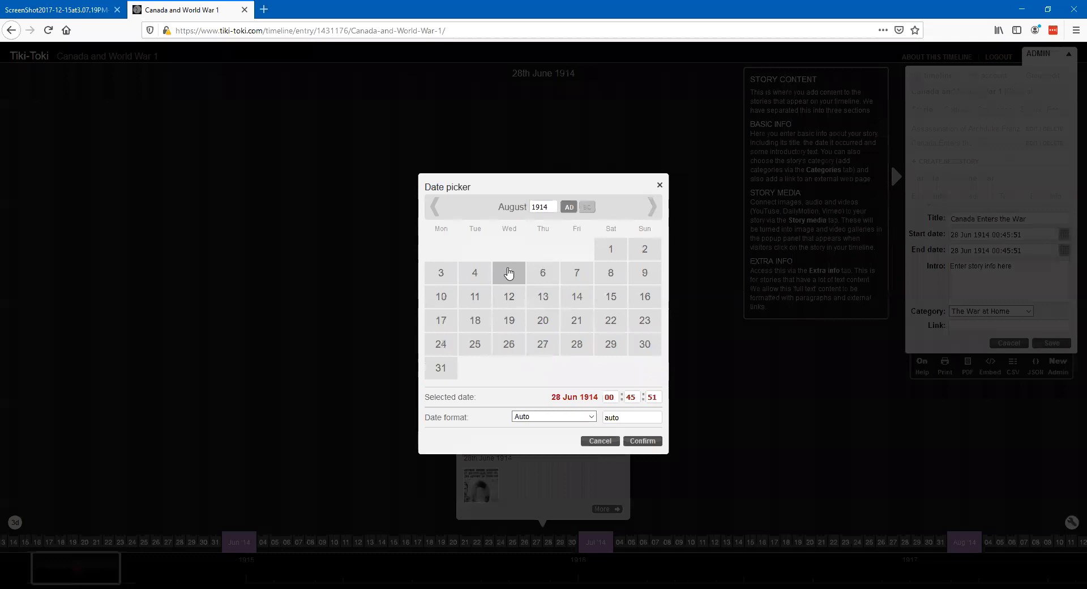
{"action": "left_click", "coordinate": [483, 277]}
{"action": "left_click_drag", "start_coordinate": [636, 398], "coordinate": [624, 398]}
{"action": "type", "text": "00:00"}
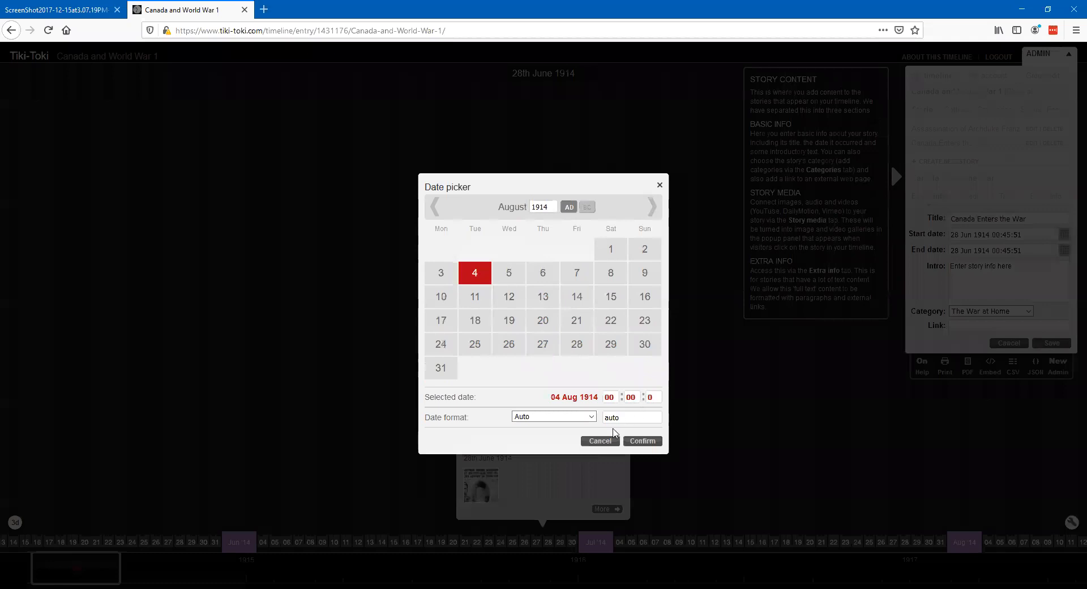
{"action": "left_click", "coordinate": [639, 440]}
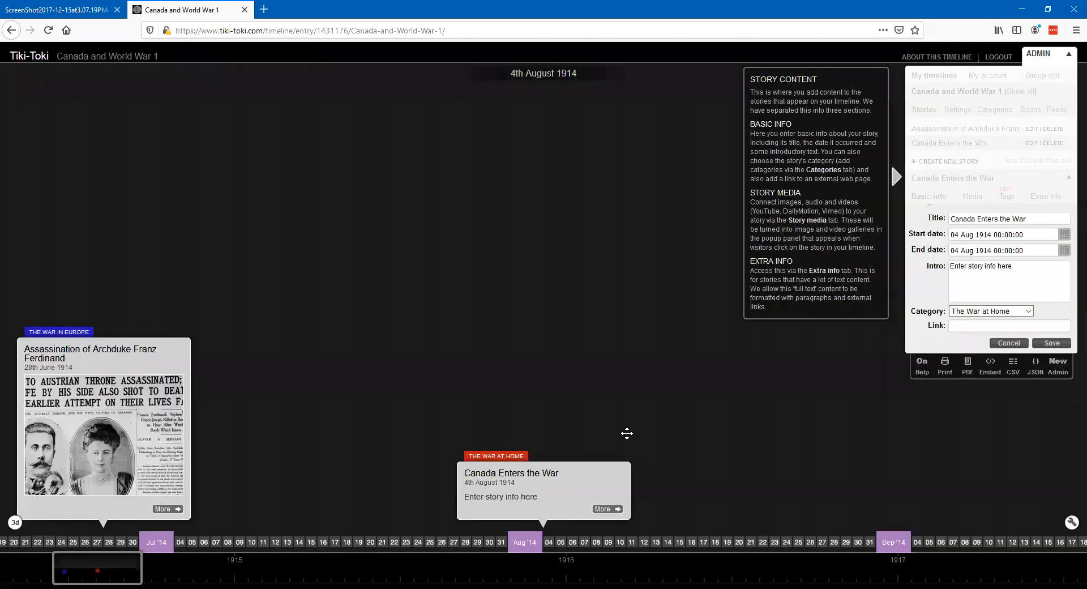
- Replace the placeholder intro with the prepared text beginning "Germany refuses to leave Belgium", keep the category The War at Home, and save the story
{"action": "mouse_move", "coordinate": [465, 506]}
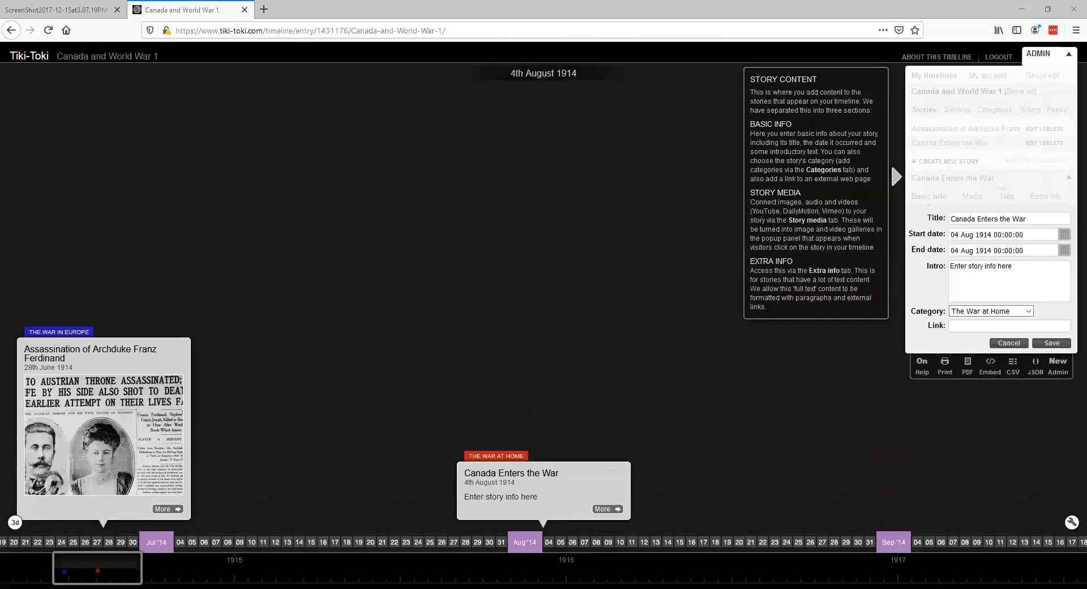
{"action": "left_click", "coordinate": [986, 278]}
{"action": "left_click_drag", "start_coordinate": [1012, 266], "coordinate": [935, 266]}
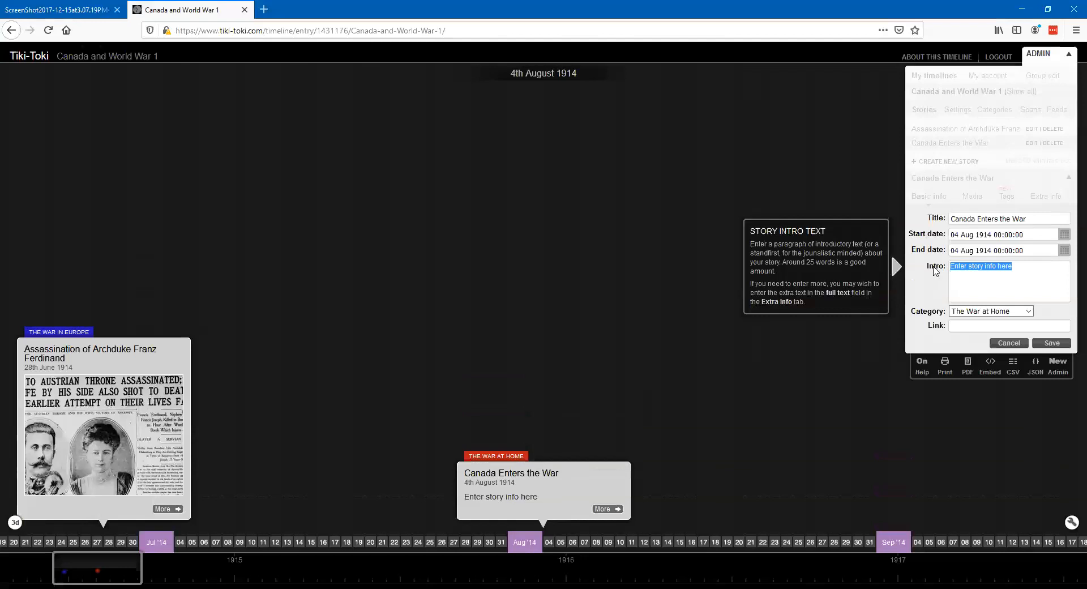
{"action": "key", "text": "ctrl+v"}
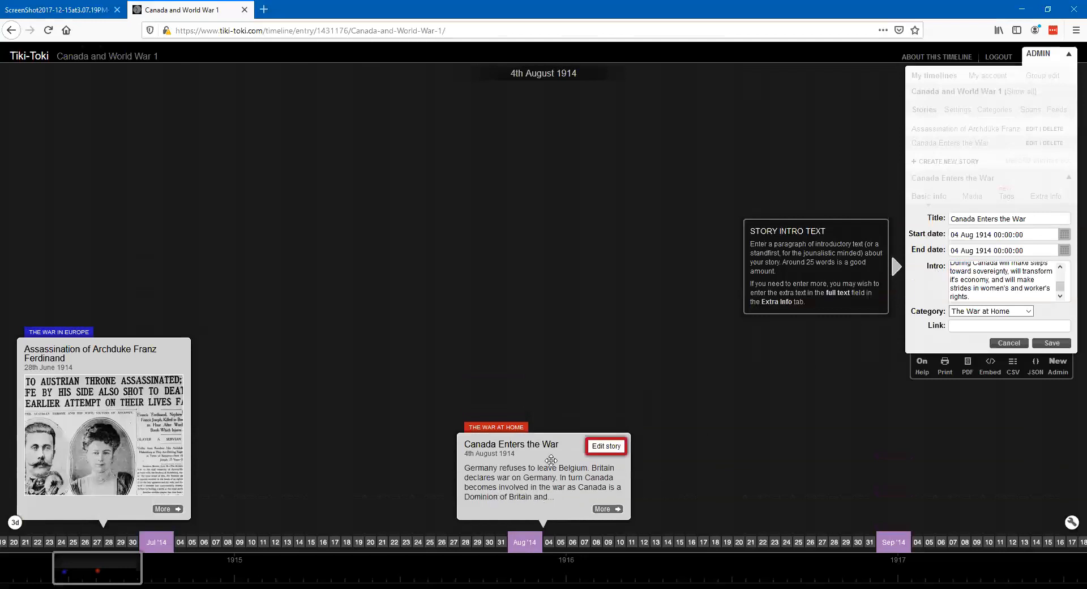
{"action": "left_click", "coordinate": [1029, 313]}
{"action": "left_click", "coordinate": [1050, 347]}
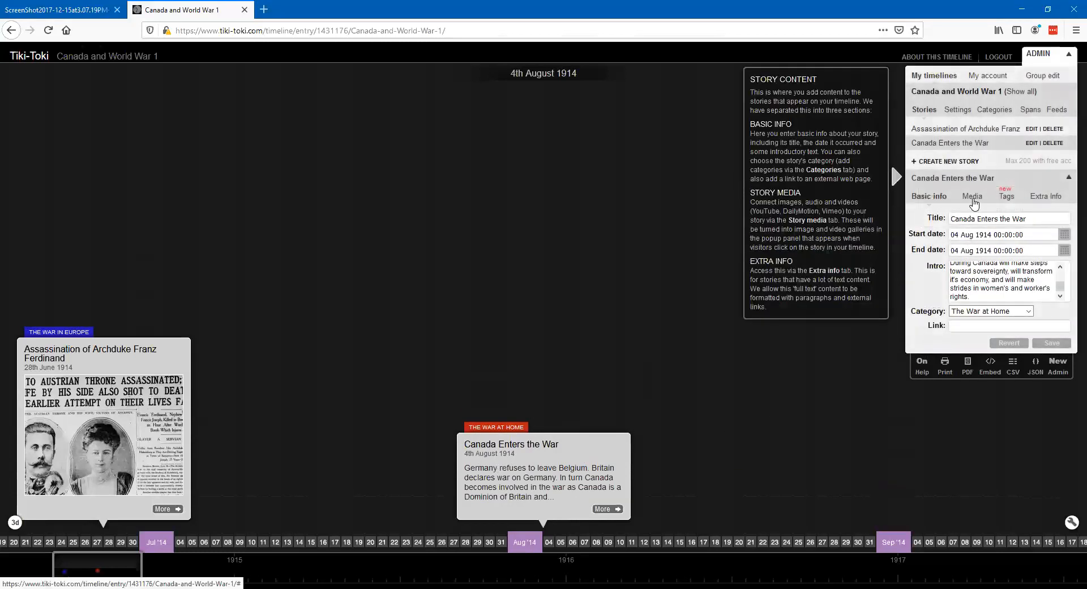
- Open the new story's media settings, then search Google in the other browser tab for "britain declares war on germany ww1"
{"action": "left_click", "coordinate": [972, 198]}
{"action": "left_click", "coordinate": [113, 10]}
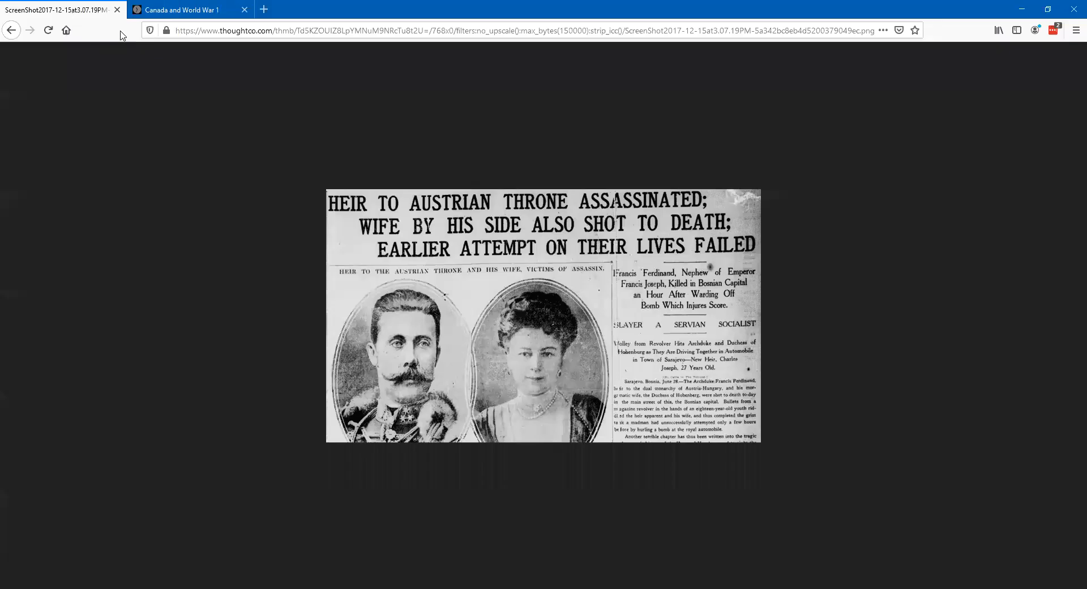
{"action": "left_click", "coordinate": [200, 25]}
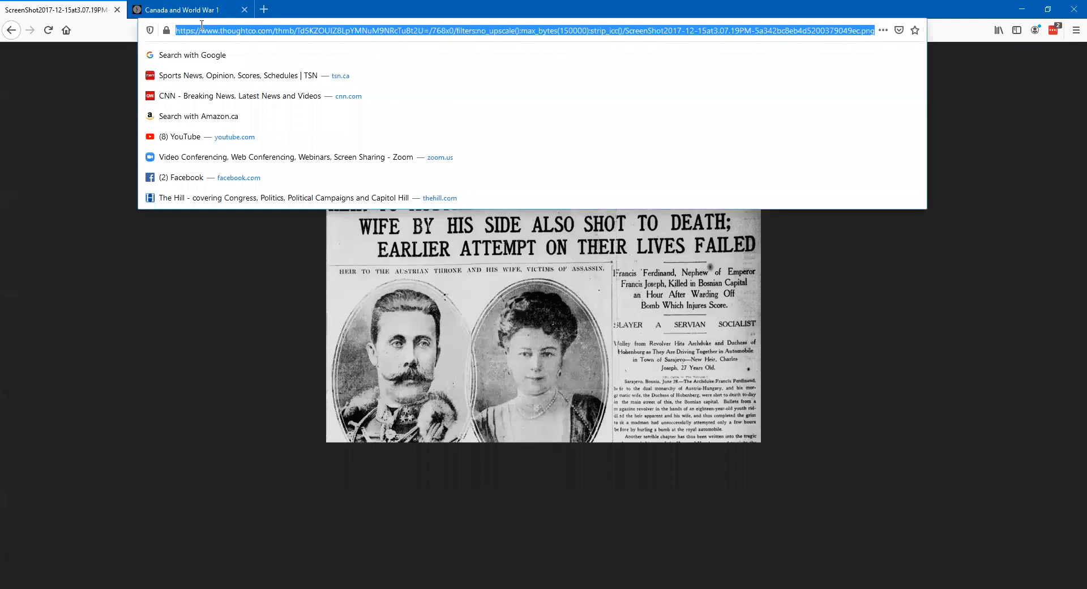
{"action": "type", "text": "britain"}
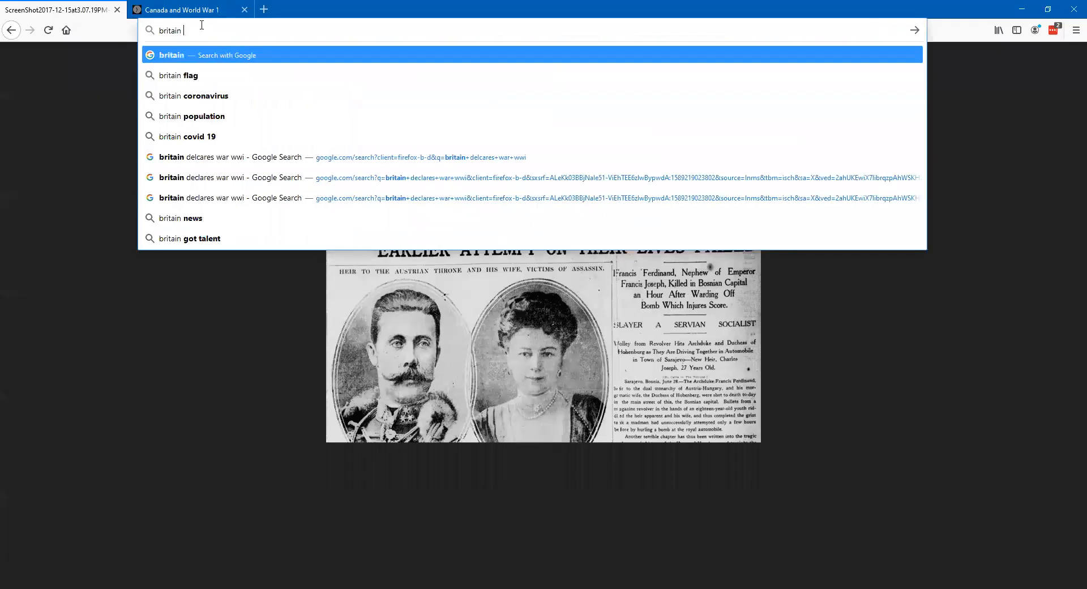
{"action": "type", "text": " declares"}
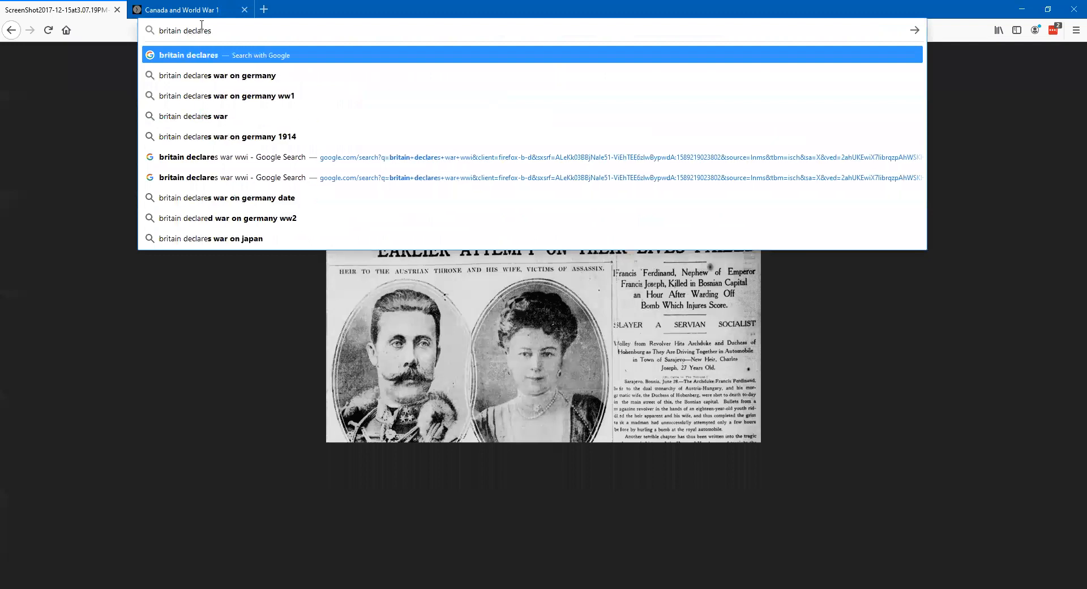
{"action": "type", "text": " war on"}
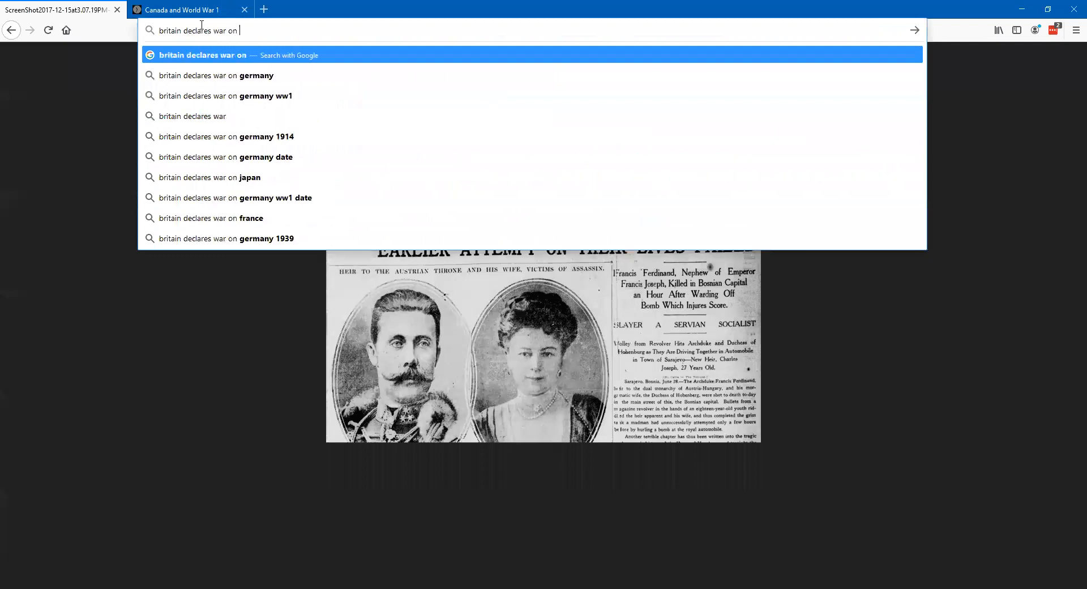
{"action": "left_click", "coordinate": [225, 96]}
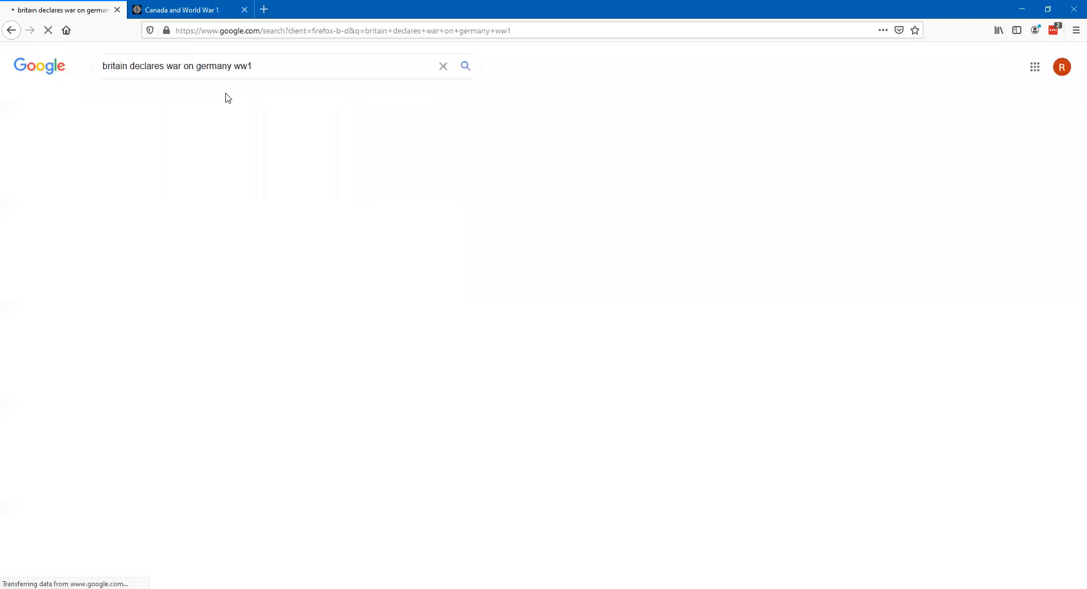
- Browse the image results for the search on Britain declaring war on Germany
{"action": "left_click", "coordinate": [157, 101]}
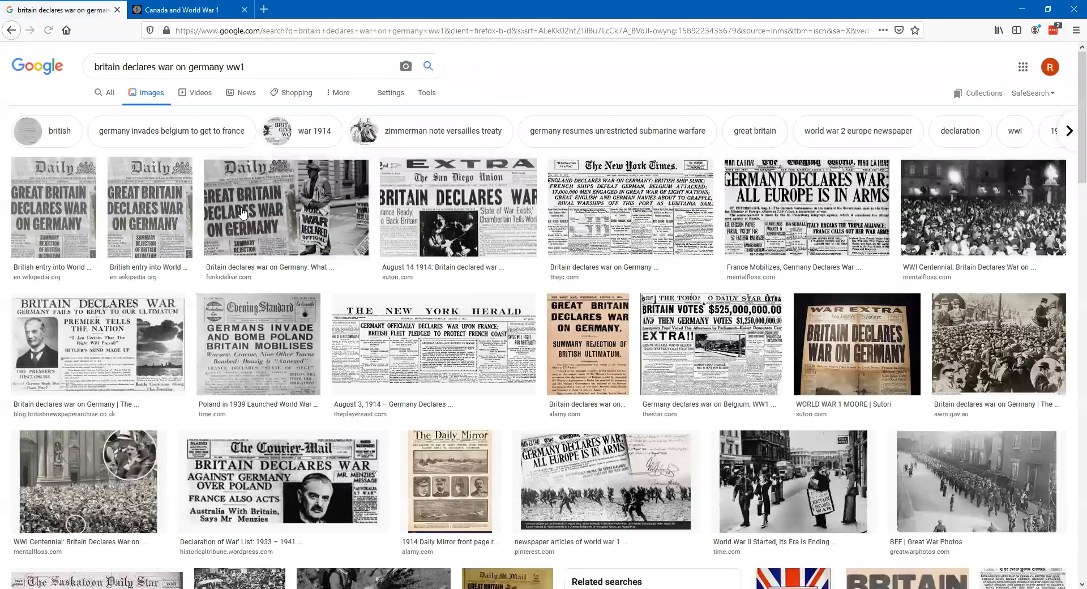
{"action": "scroll", "coordinate": [361, 281], "scroll_direction": "down", "scroll_amount": 5}
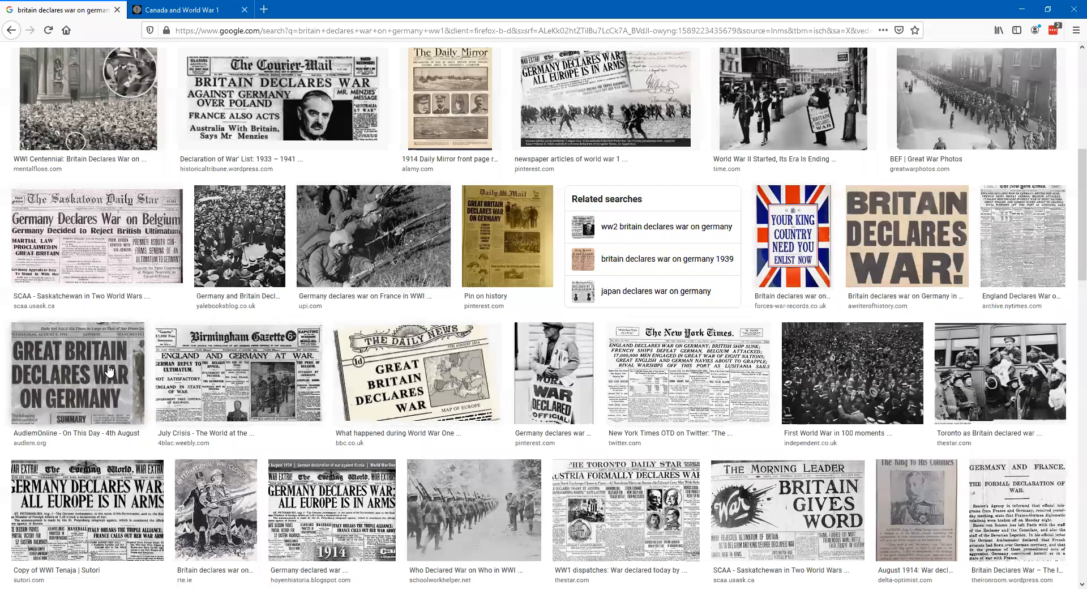
{"action": "scroll", "coordinate": [113, 362], "scroll_direction": "down", "scroll_amount": 7}
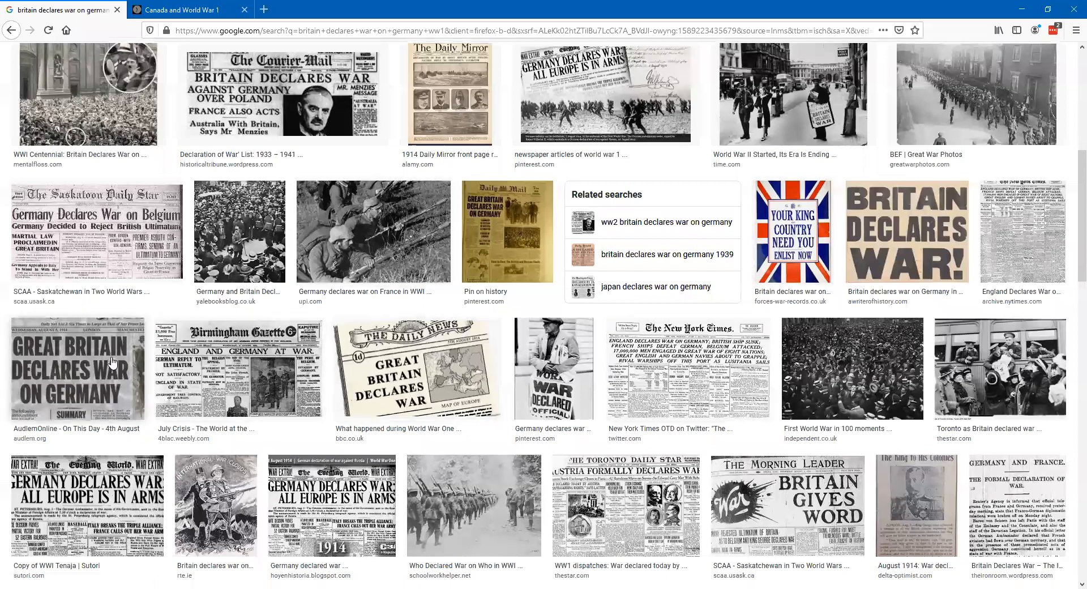
{"action": "scroll", "coordinate": [114, 355], "scroll_direction": "up", "scroll_amount": 15}
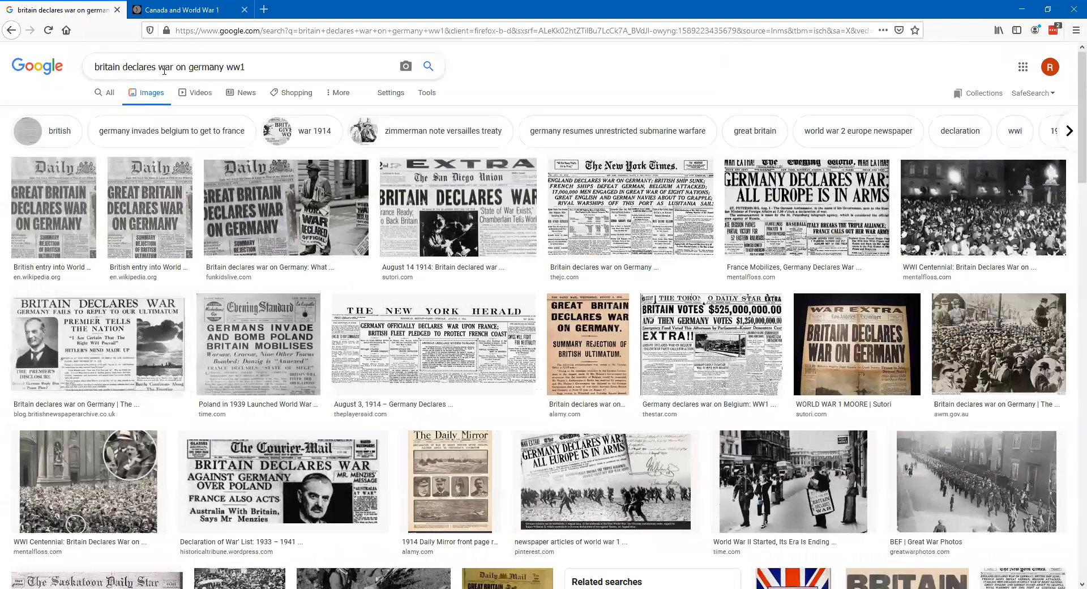
- Replace the image search with "canada enters war wwi"
{"action": "triple_click", "coordinate": [236, 68]}
{"action": "type", "text": "cn"}
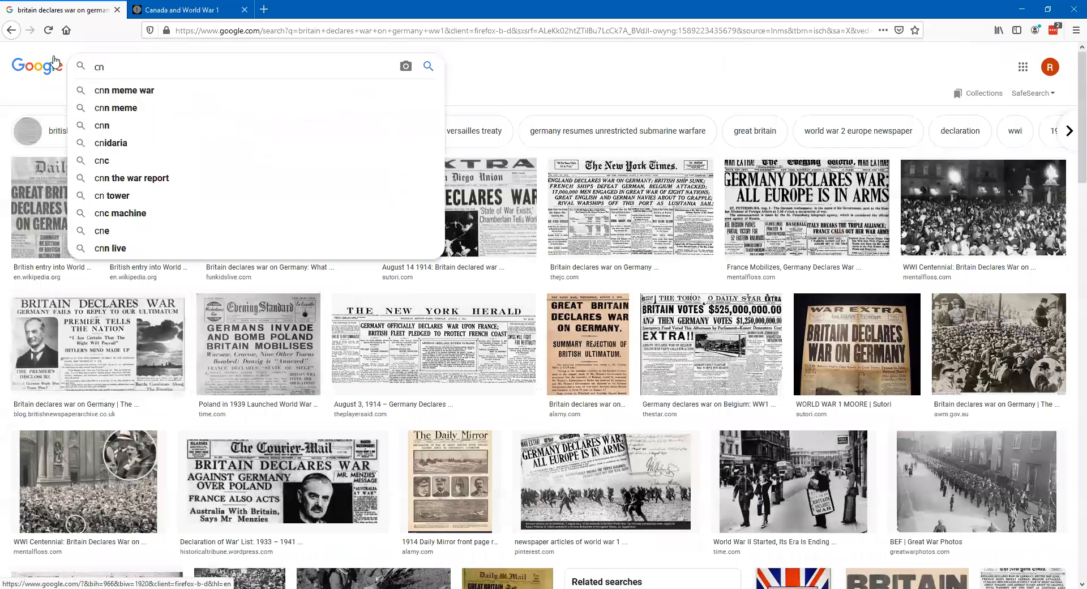
{"action": "key", "text": "BackSpace"}
{"action": "type", "text": "anada"}
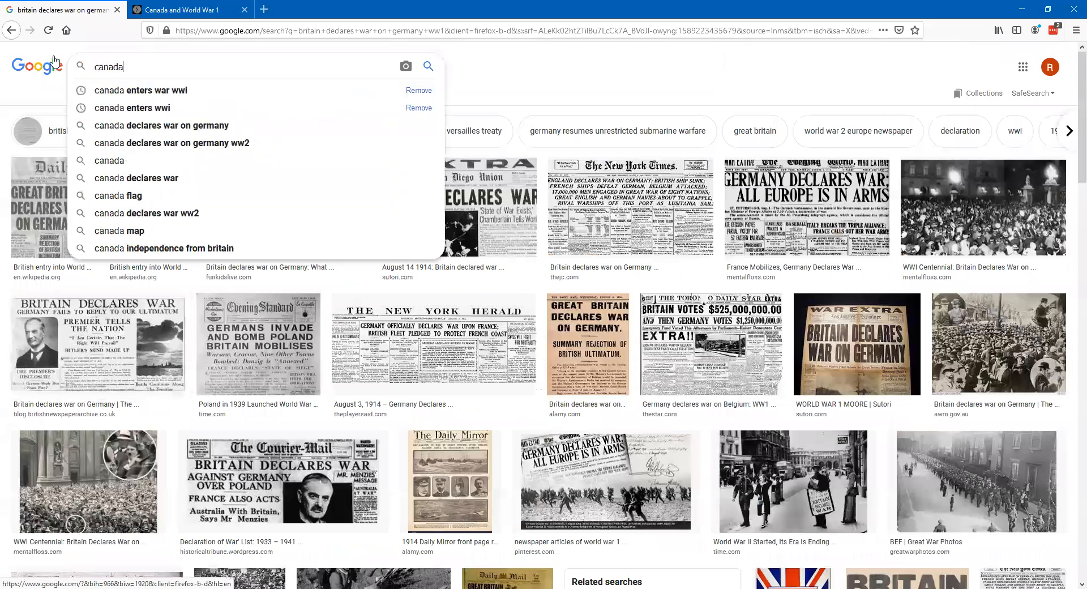
{"action": "left_click", "coordinate": [114, 90]}
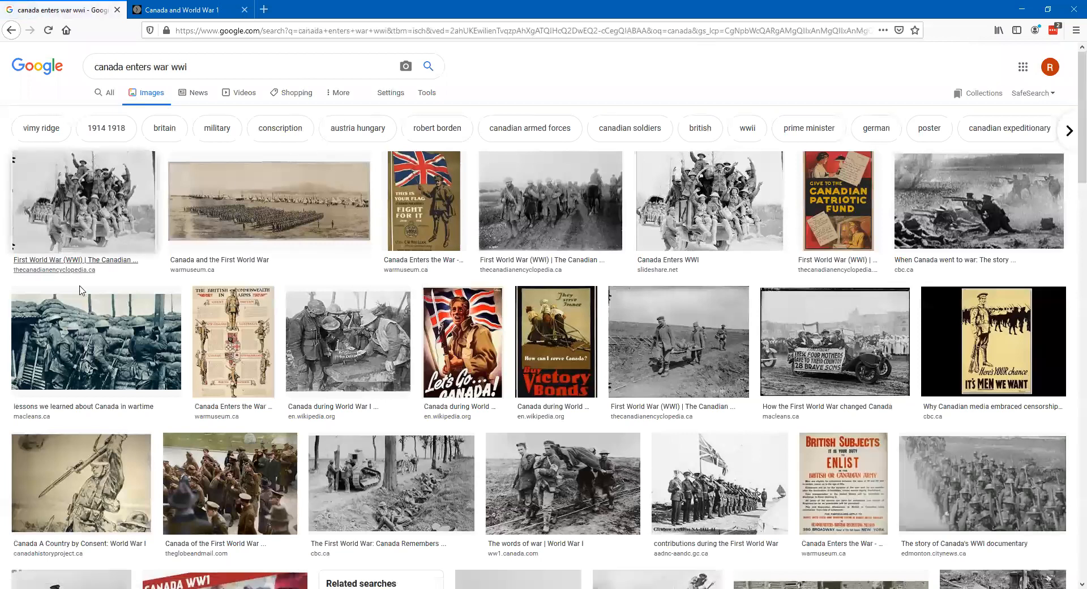
- View the Canadian War Museum's "This Is Your Flag" recruitment poster as a standalone image and copy its image address
{"action": "left_click", "coordinate": [425, 196]}
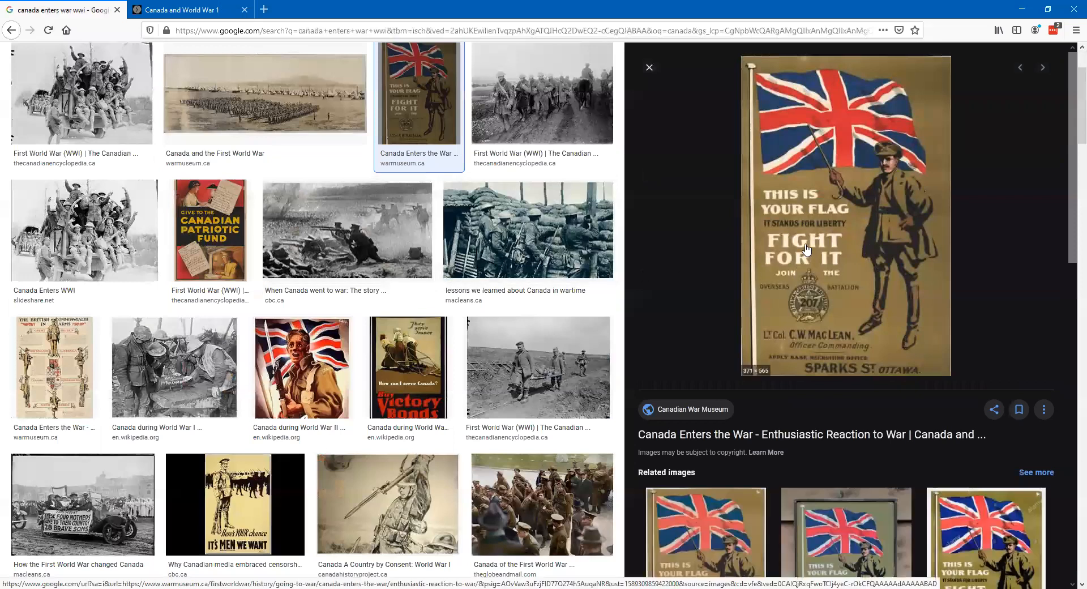
{"action": "right_click", "coordinate": [817, 197]}
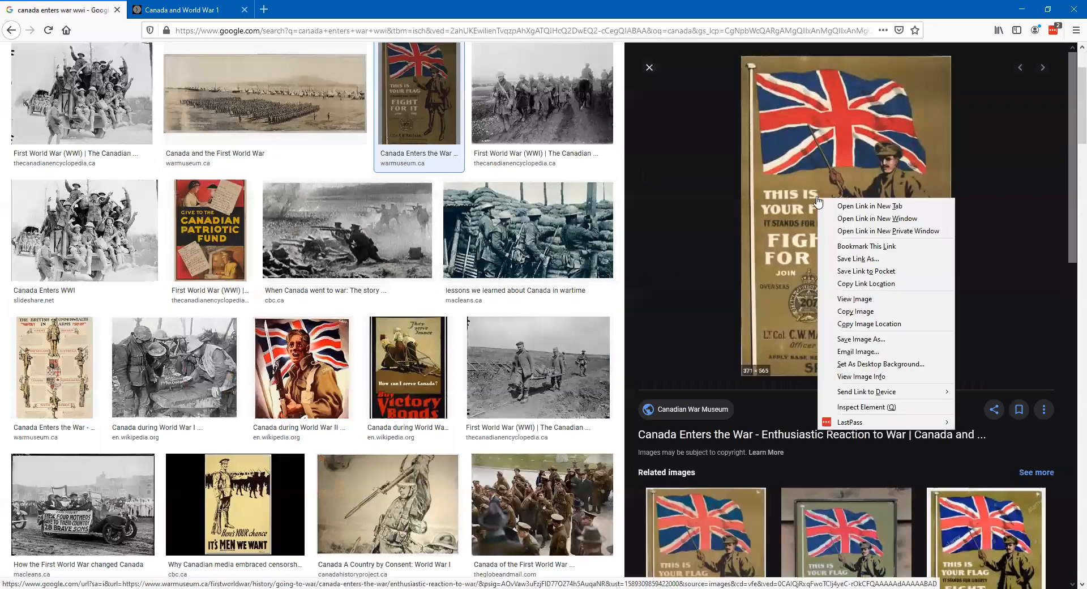
{"action": "left_click", "coordinate": [854, 299]}
{"action": "right_click", "coordinate": [570, 253]}
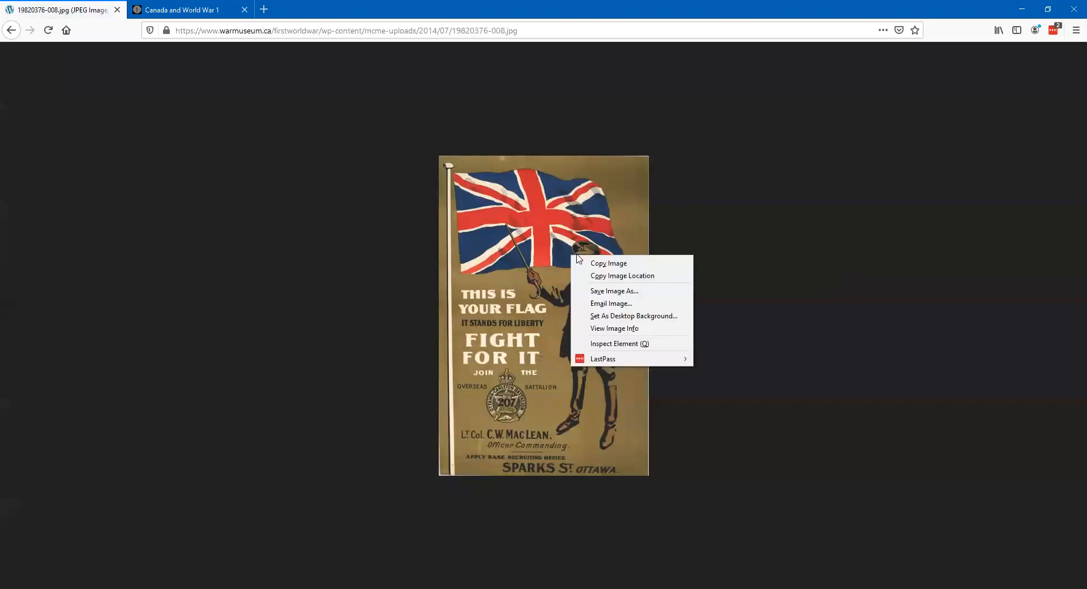
{"action": "left_click", "coordinate": [606, 275]}
- Back in the timeline, add the copied poster address as image media to the "Canada Enters the War" story and save it
{"action": "left_click", "coordinate": [176, 10]}
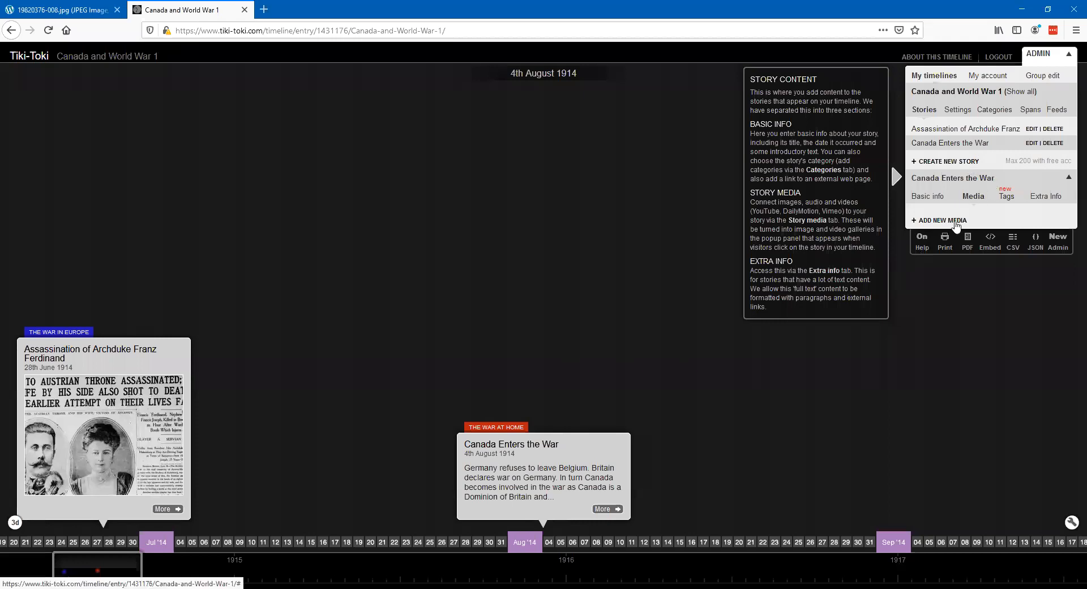
{"action": "left_click", "coordinate": [951, 221]}
{"action": "left_click", "coordinate": [937, 270]}
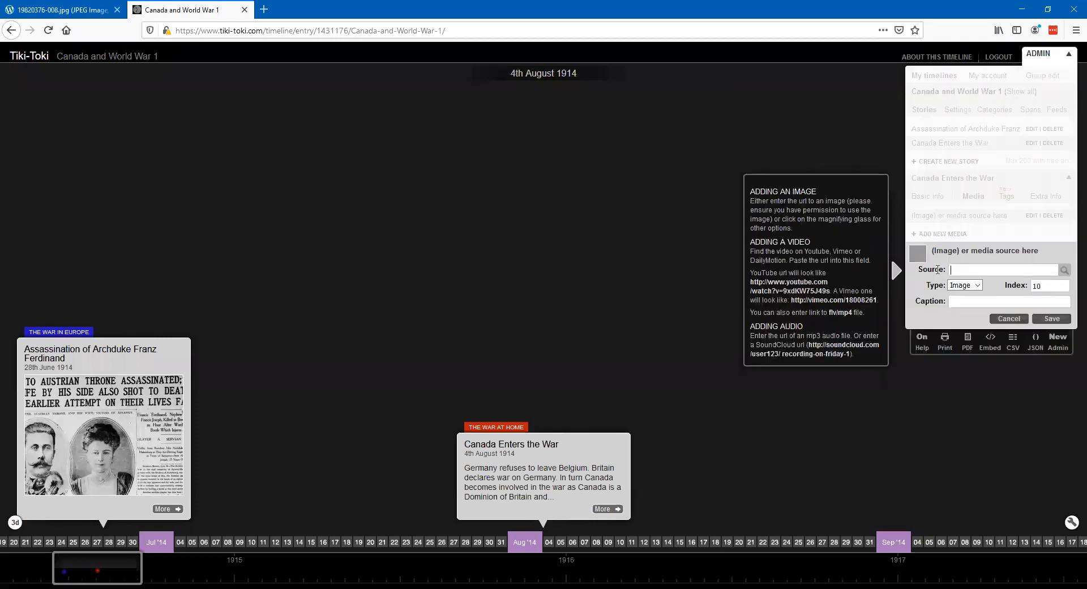
{"action": "key", "text": "ctrl+v"}
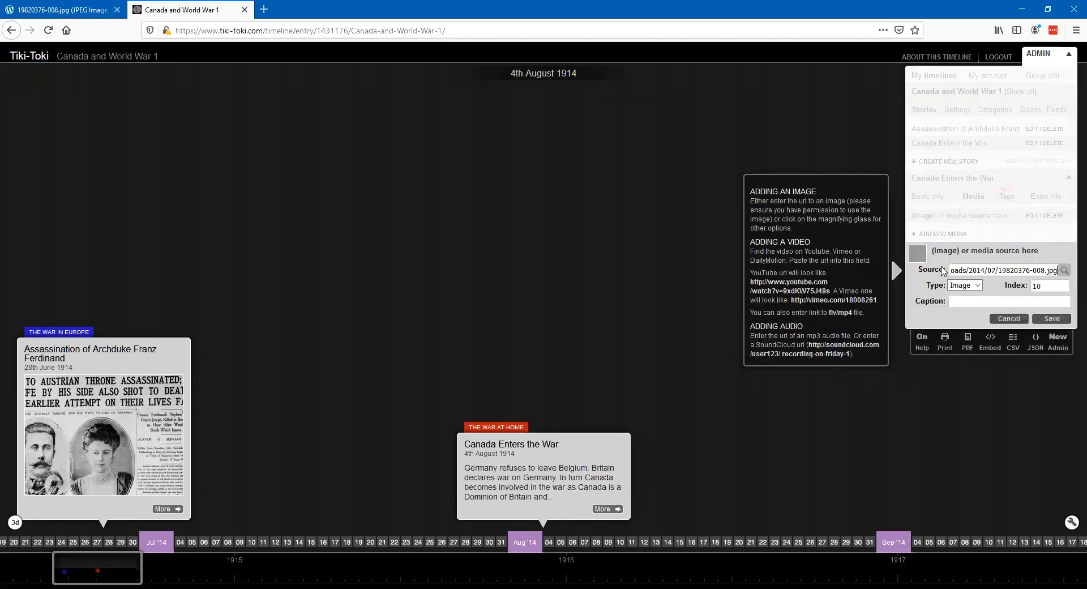
{"action": "left_click", "coordinate": [1052, 318]}
{"action": "mouse_move", "coordinate": [537, 341]}
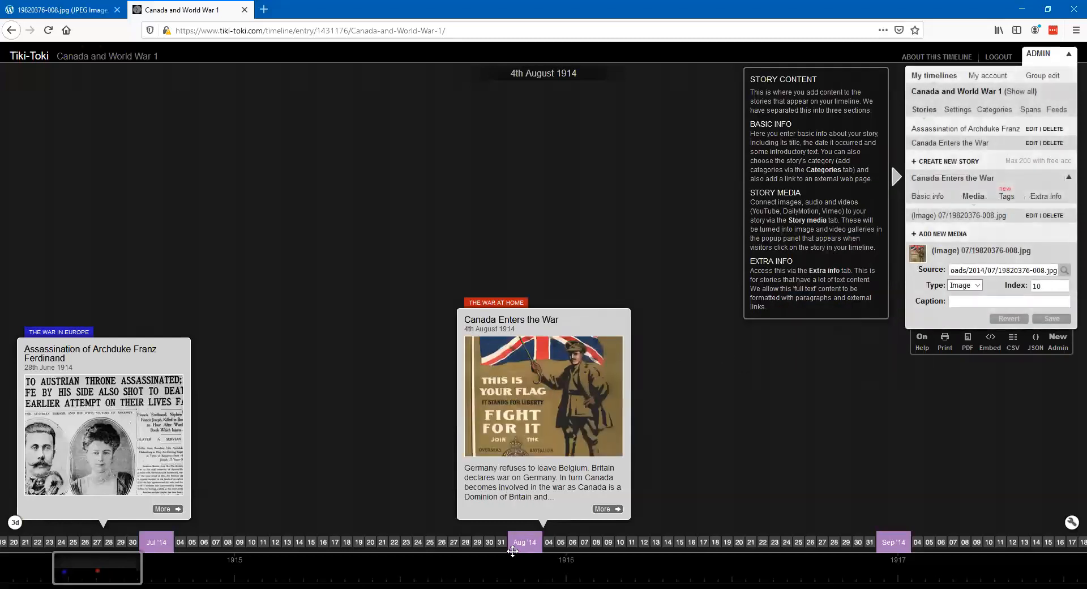
{"action": "mouse_move", "coordinate": [568, 515]}
- Create a new story on the timeline titled "Canada Mobilizes the Troops"
{"action": "left_click", "coordinate": [926, 111]}
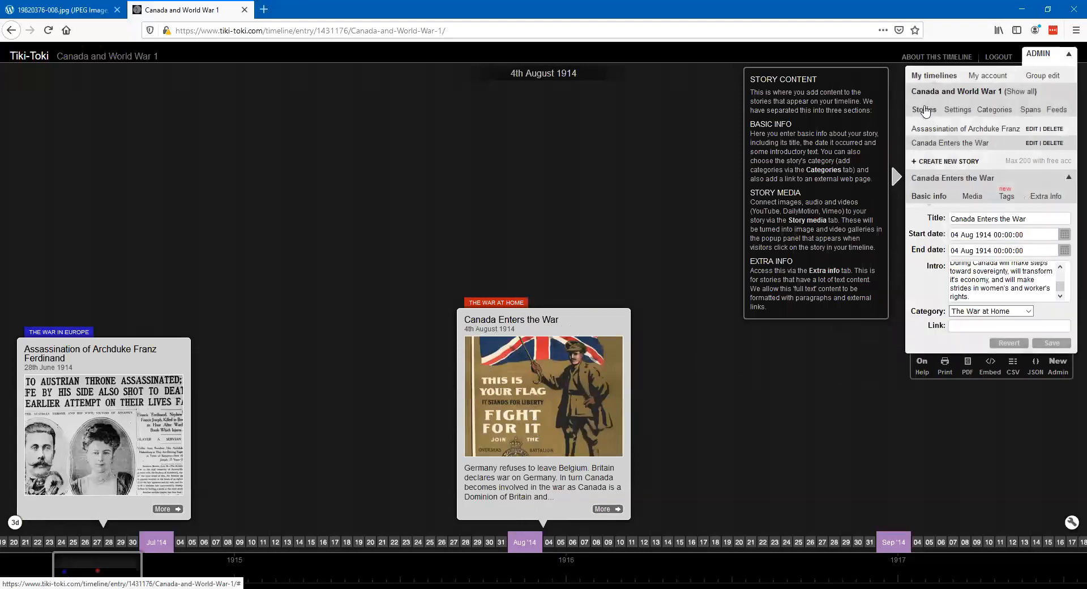
{"action": "left_click", "coordinate": [960, 161]}
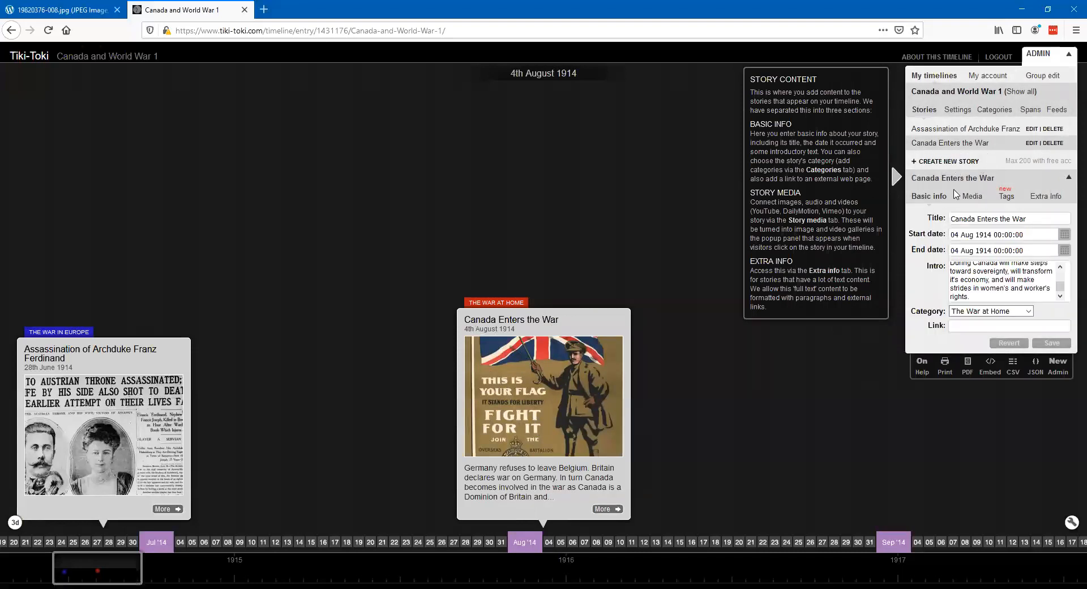
{"action": "left_click_drag", "start_coordinate": [1005, 231], "coordinate": [950, 233]}
{"action": "key", "text": "BackSpace"}
{"action": "type", "text": "Canada M"}
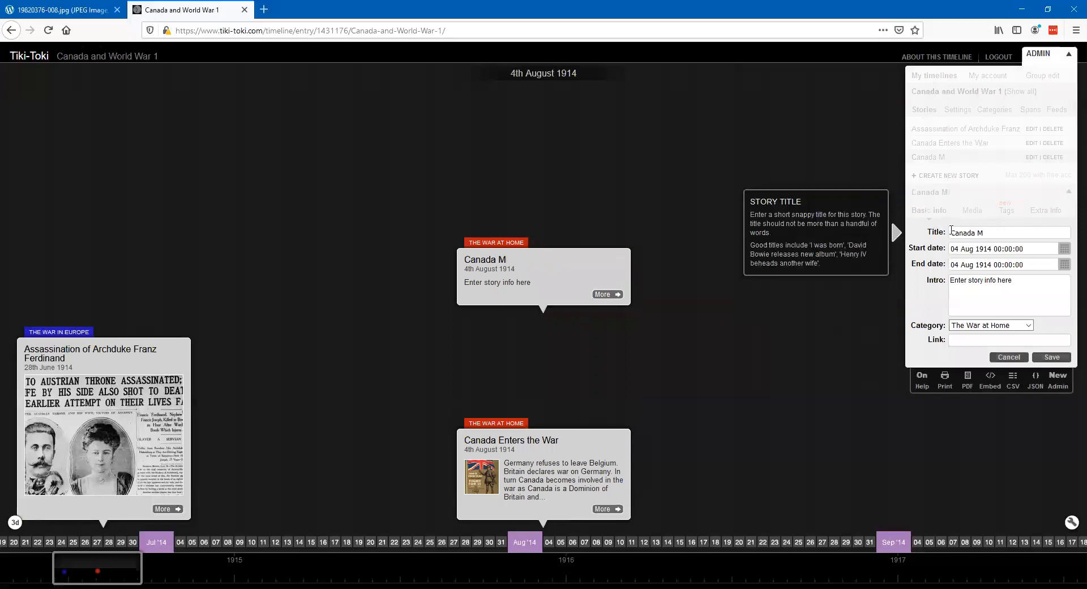
{"action": "type", "text": "obilizes the Troops"}
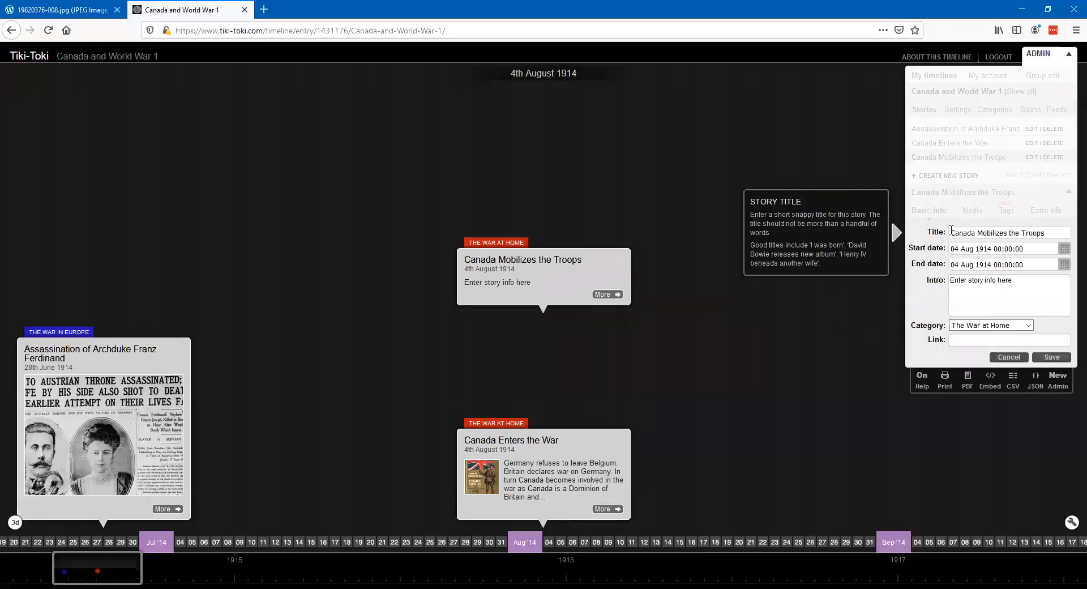
- Set the "Canada Mobilizes the Troops" story's start date to 5 August 1914 at 00:00:00
{"action": "left_click", "coordinate": [1064, 249]}
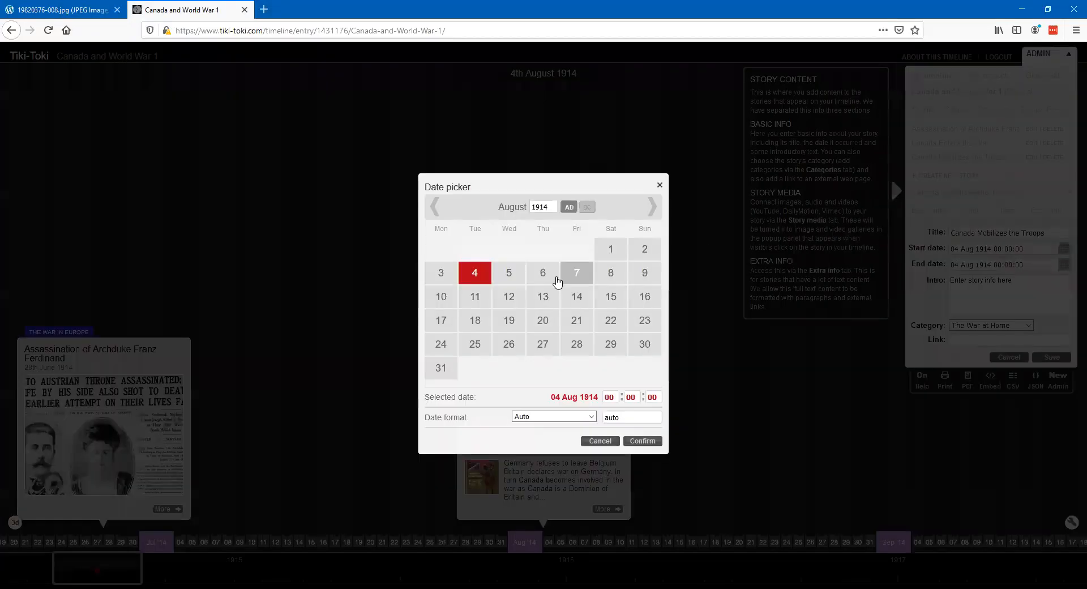
{"action": "left_click", "coordinate": [517, 280]}
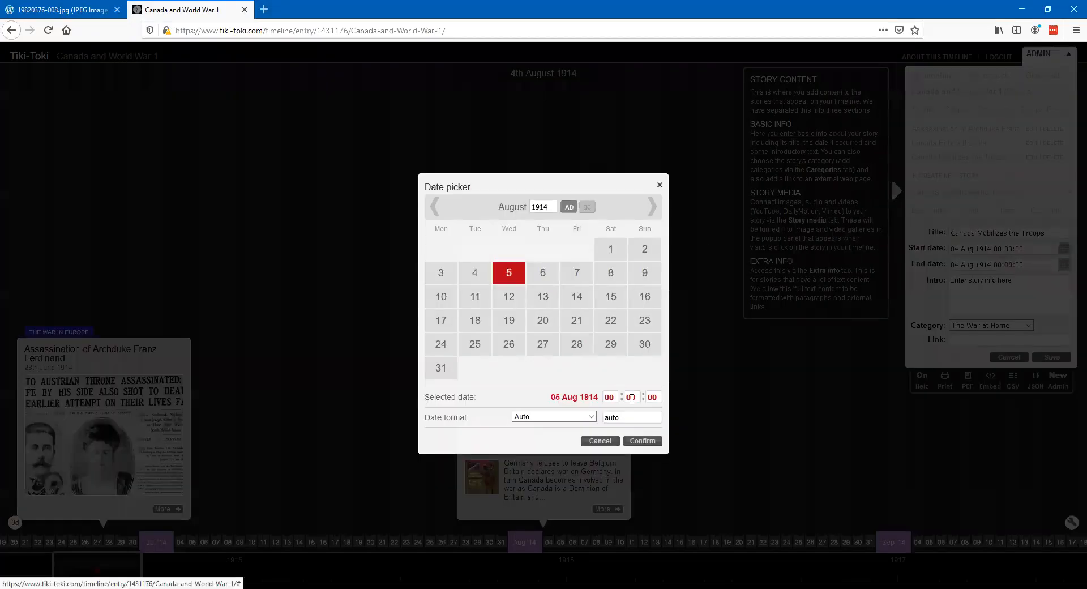
{"action": "left_click", "coordinate": [643, 440]}
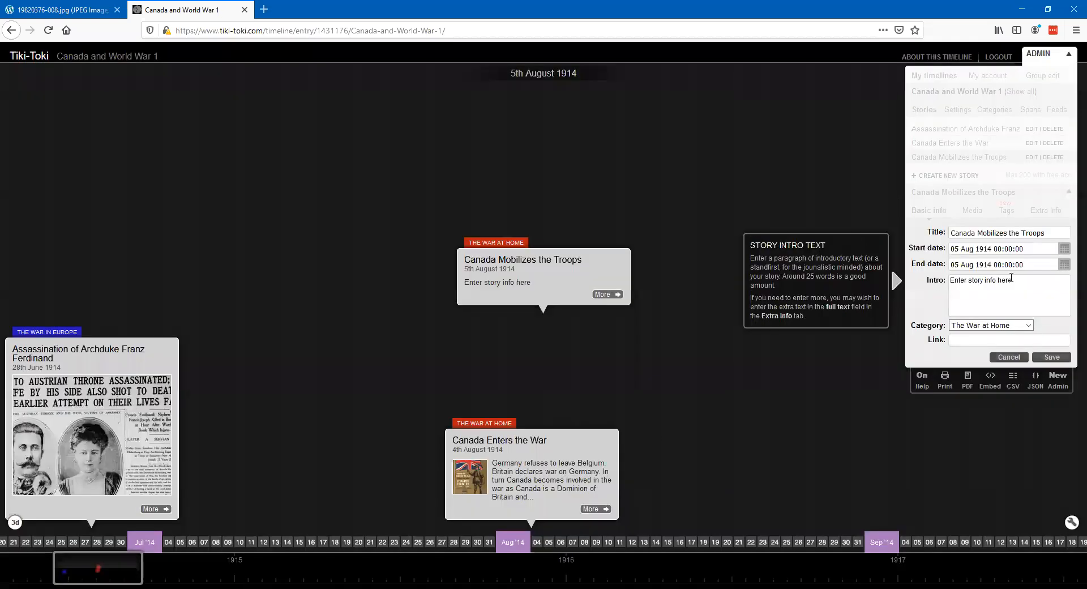
{"action": "left_click", "coordinate": [1064, 264]}
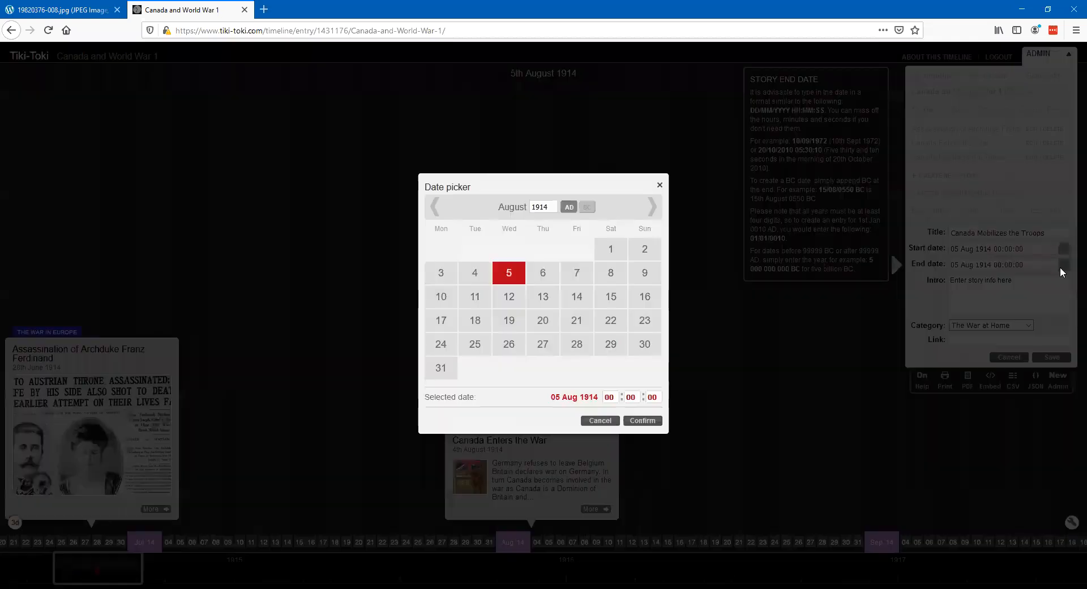
{"action": "left_click", "coordinate": [652, 210]}
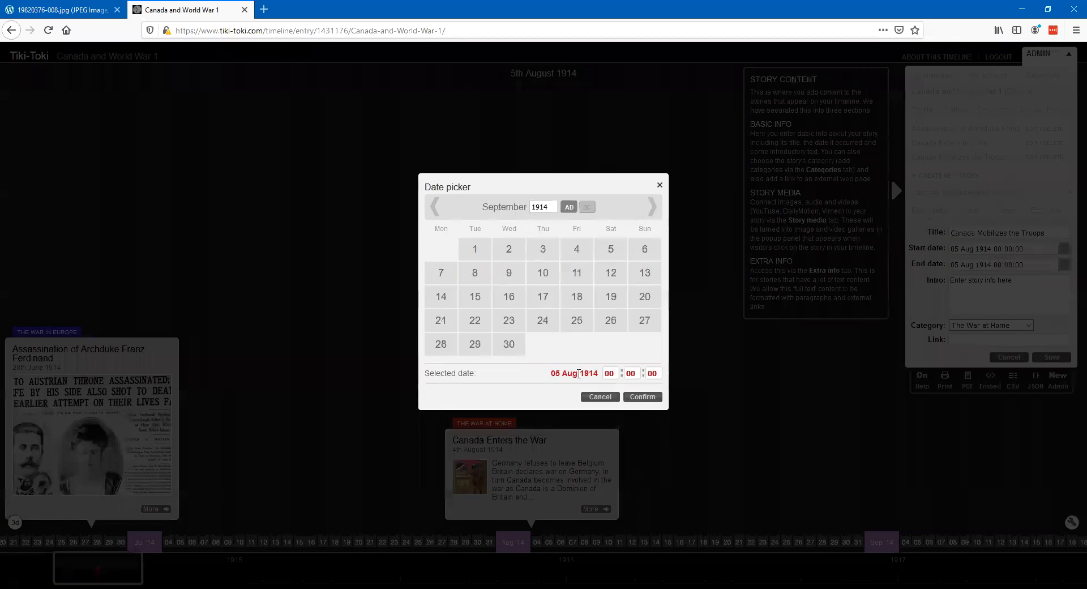
{"action": "left_click", "coordinate": [656, 397]}
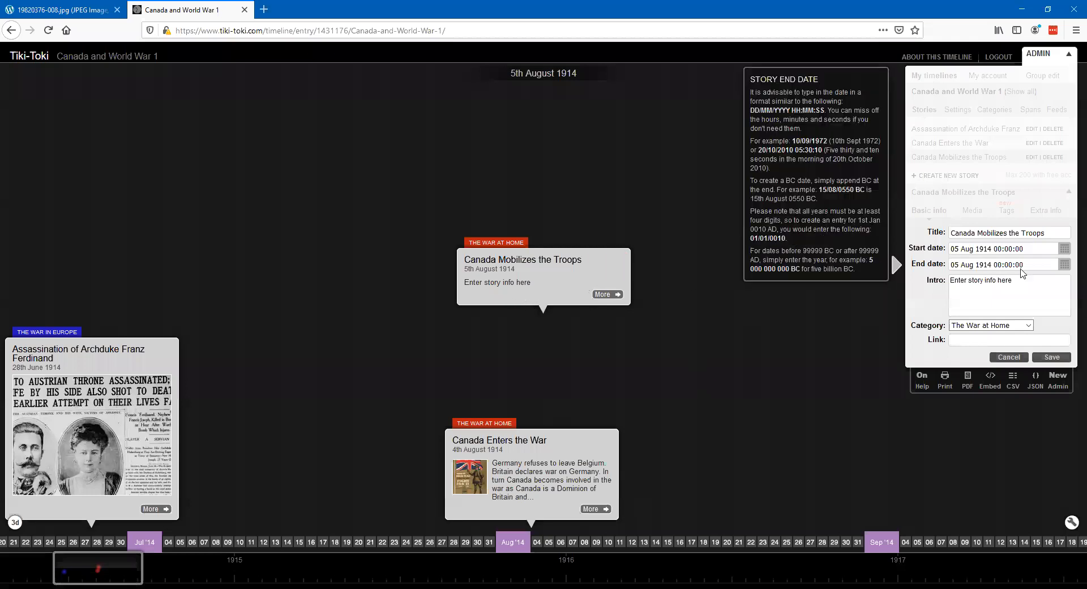
- Set the "Canada Mobilizes the Troops" story's end date to 5 September 1914 at 00:00:00
{"action": "left_click", "coordinate": [1064, 266]}
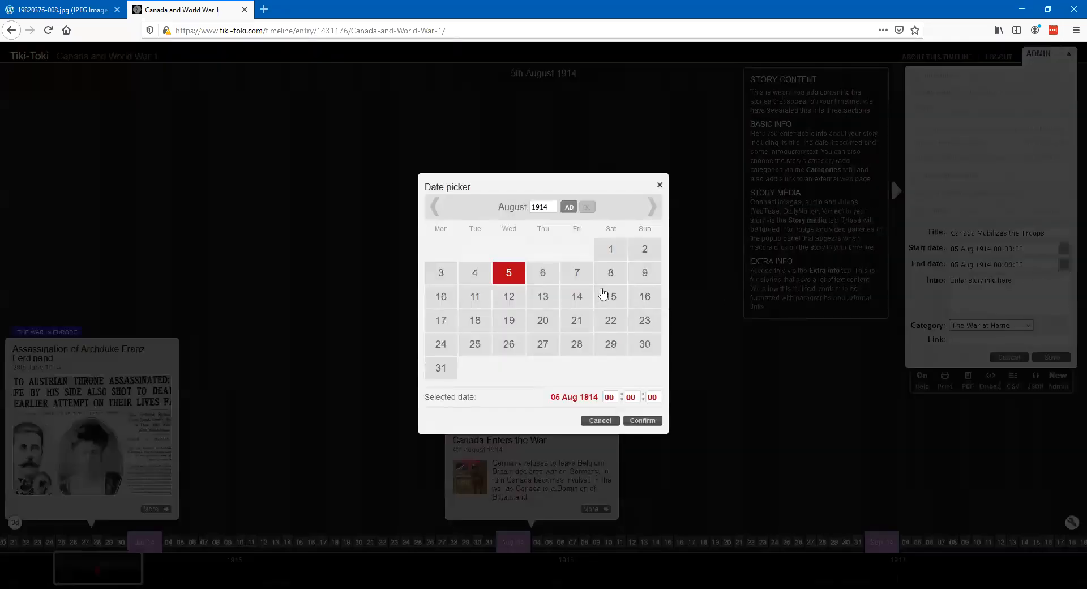
{"action": "left_click", "coordinate": [652, 209]}
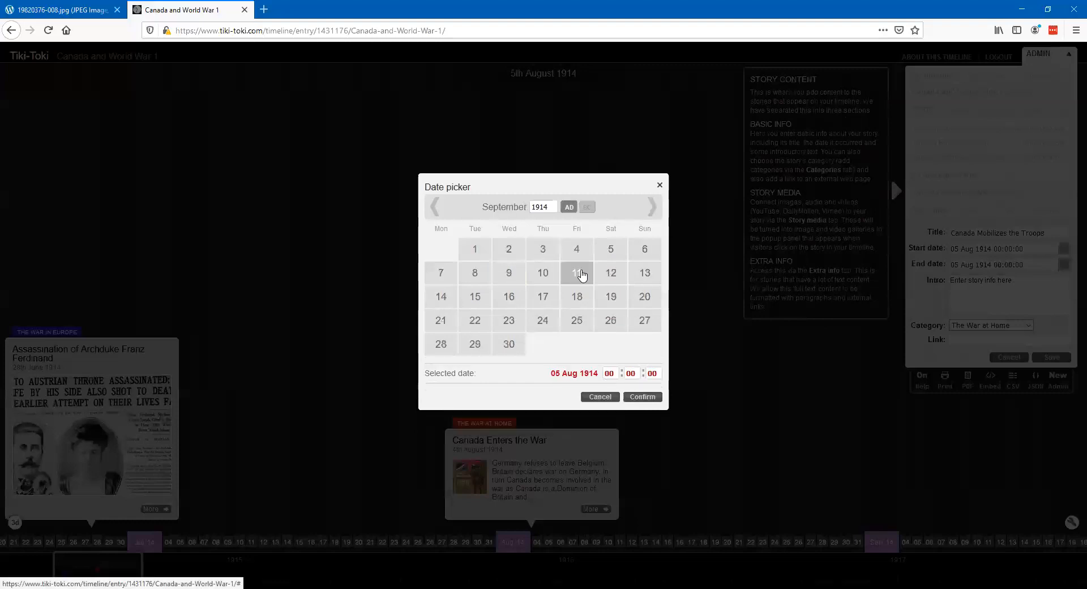
{"action": "left_click", "coordinate": [610, 250]}
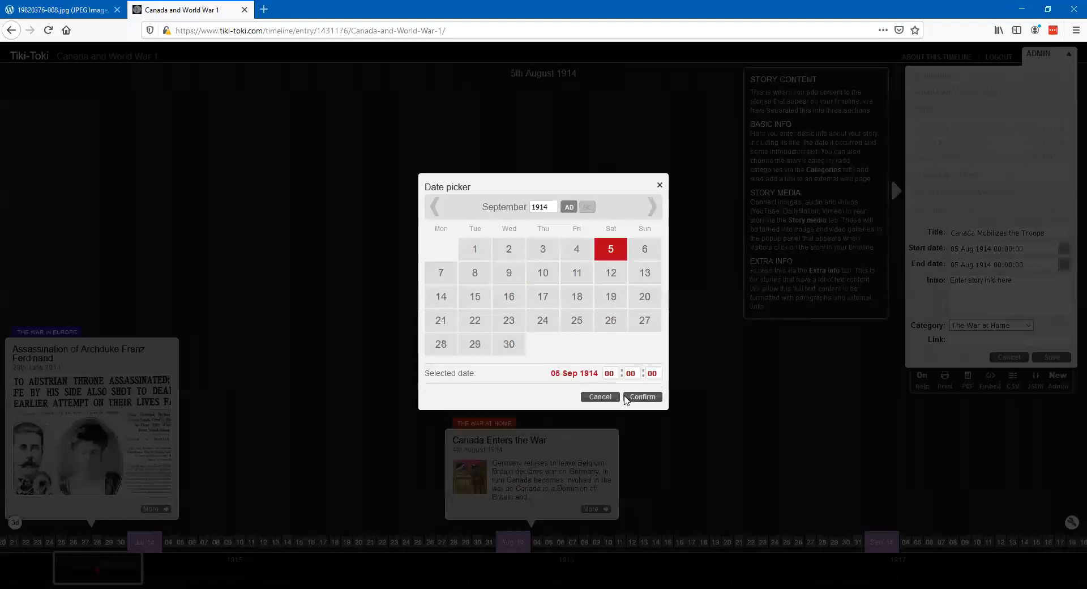
{"action": "left_click", "coordinate": [640, 397]}
{"action": "mouse_move", "coordinate": [475, 278]}
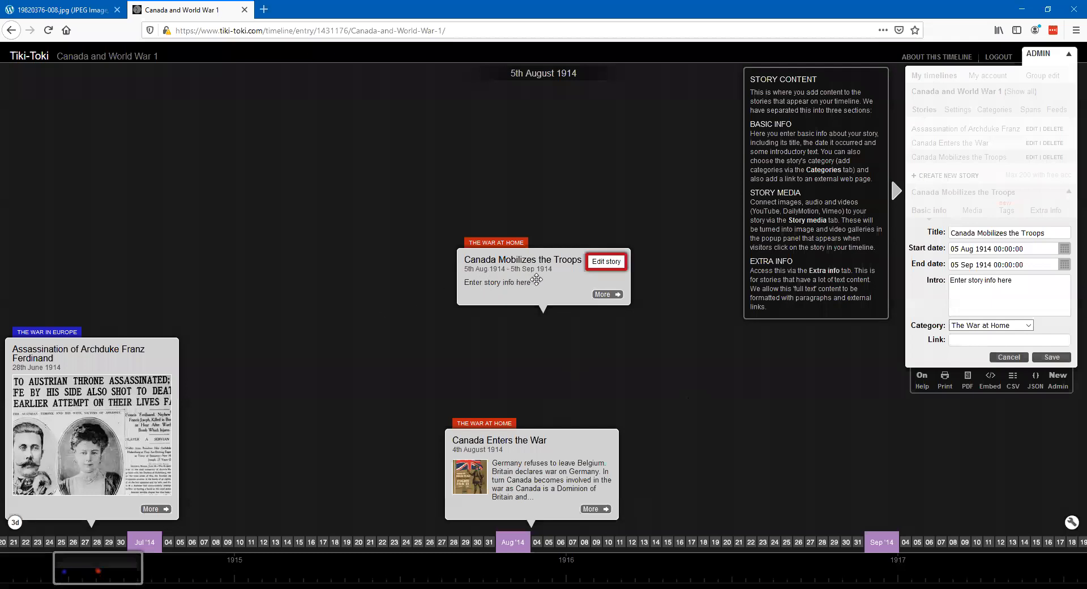
{"action": "mouse_move", "coordinate": [483, 477]}
- Replace the placeholder intro with the prepared text beginning "During the first month of the war", then save the story
{"action": "left_click", "coordinate": [1012, 301]}
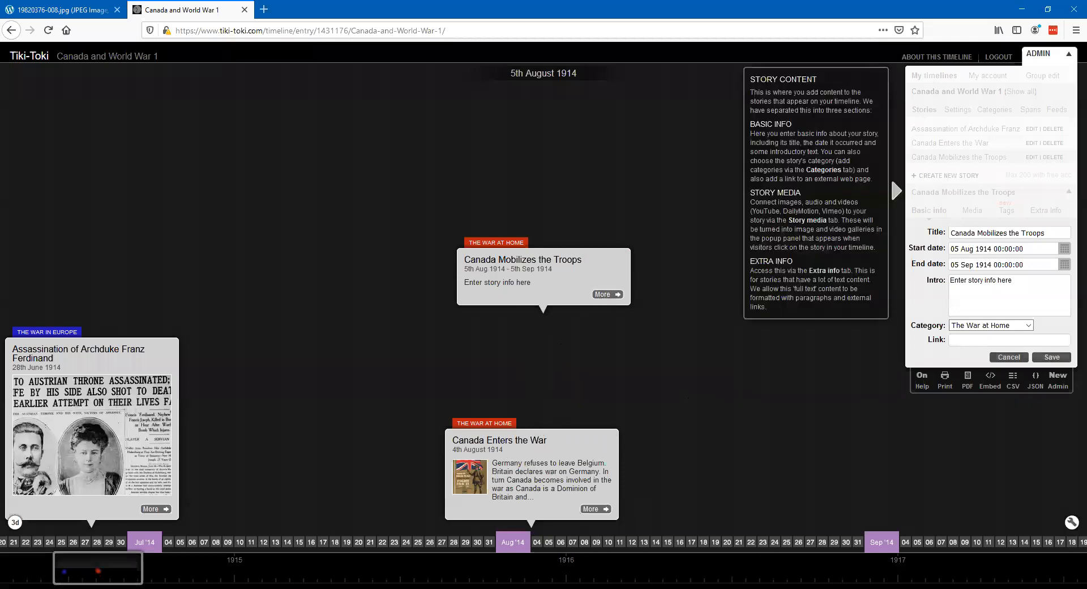
{"action": "key", "text": "alt+Tab"}
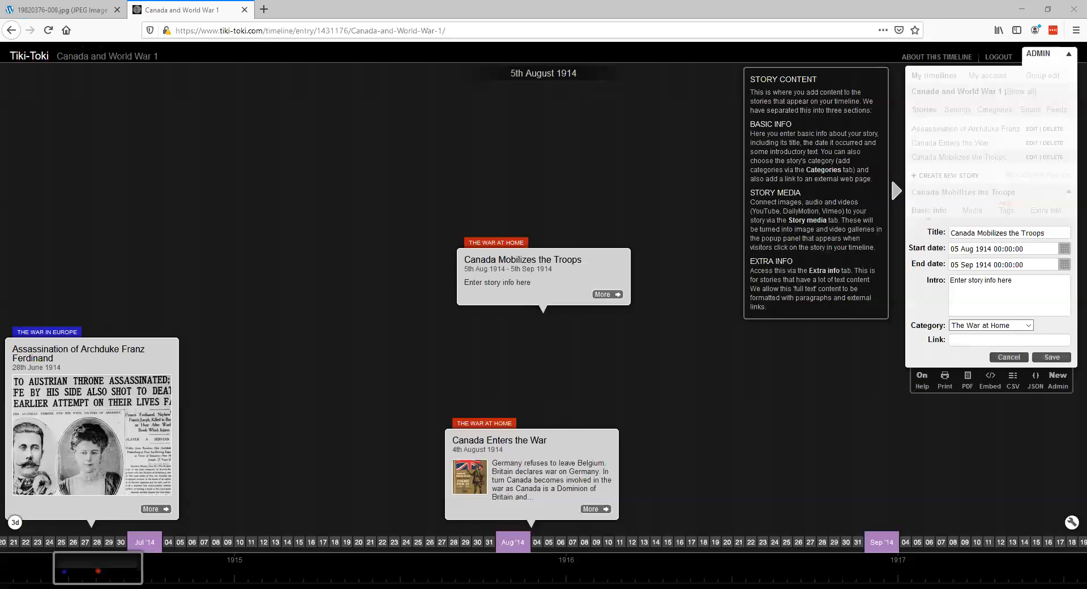
{"action": "left_click_drag", "start_coordinate": [1013, 280], "coordinate": [933, 275]}
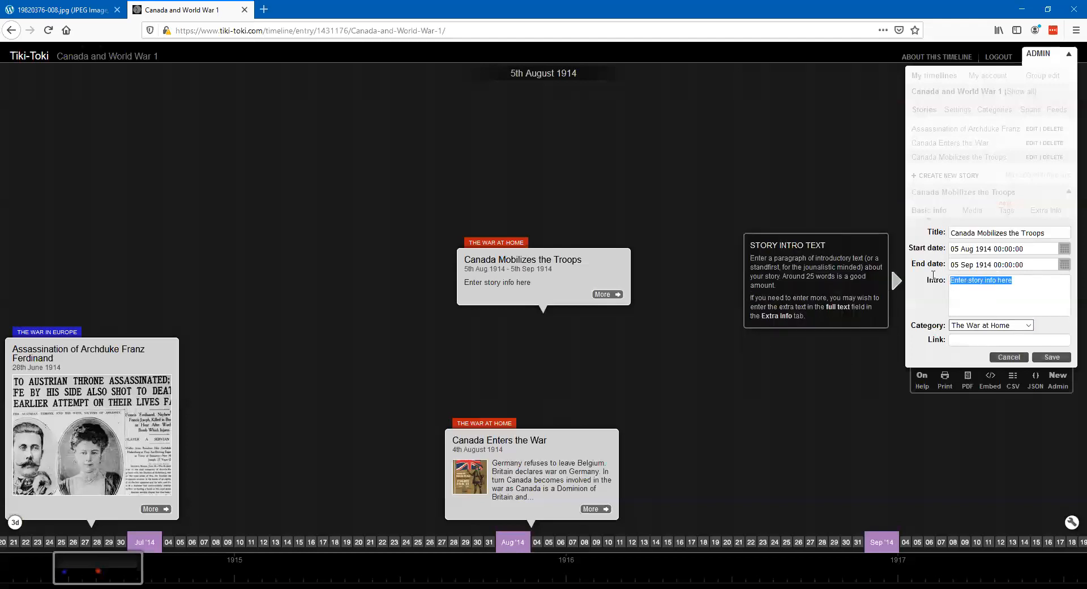
{"action": "key", "text": "ctrl+v"}
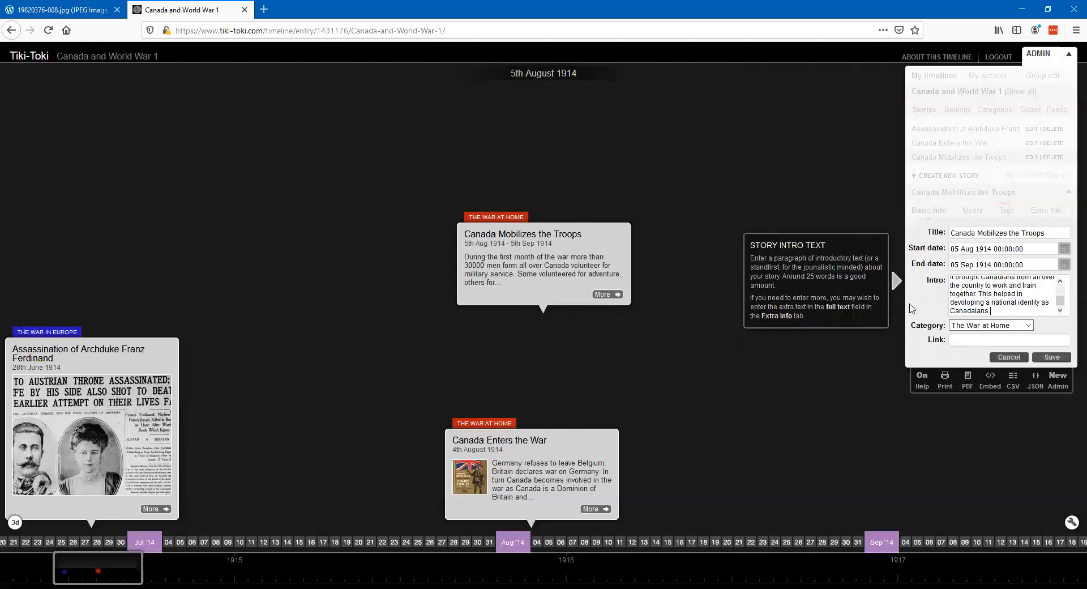
{"action": "left_click", "coordinate": [1052, 356]}
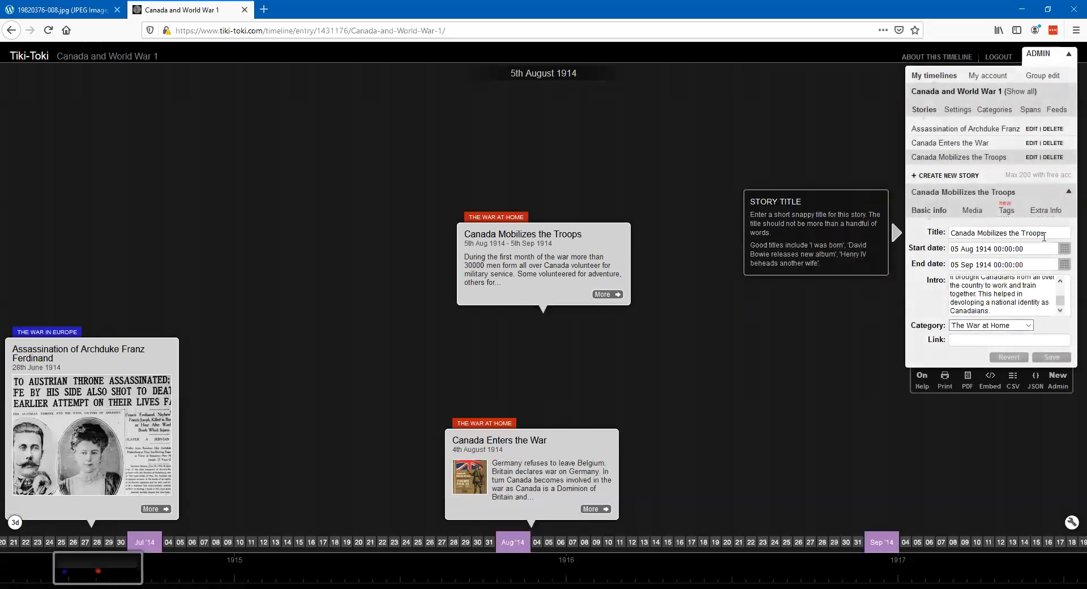
- Add a new media item to the "Canada Mobilizes the Troops" story and search Google Images for "canada mobilizes troops 1914"
{"action": "left_click", "coordinate": [973, 211]}
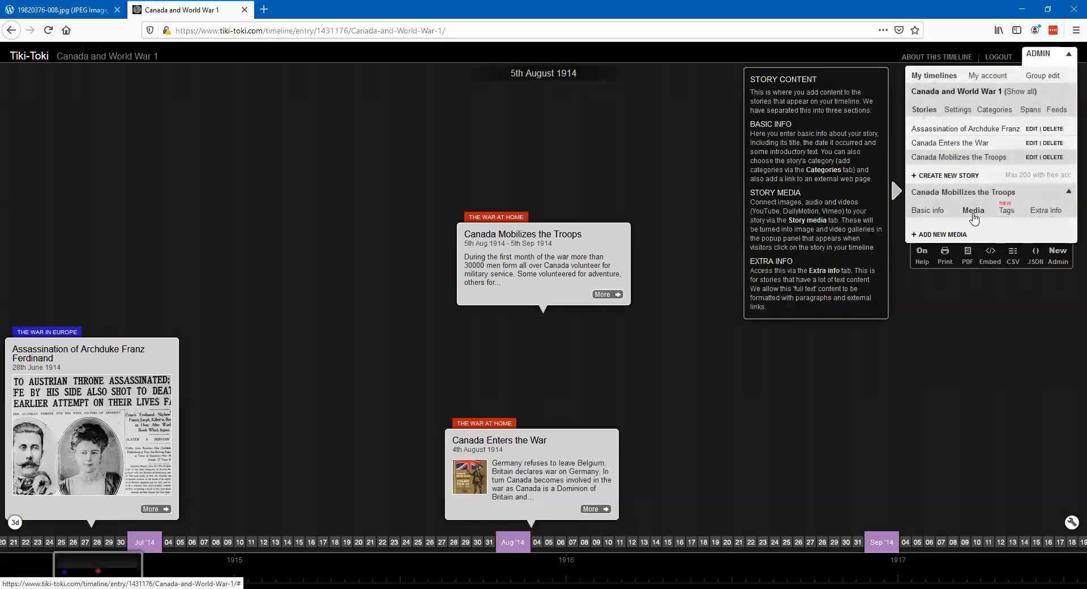
{"action": "left_click", "coordinate": [948, 239]}
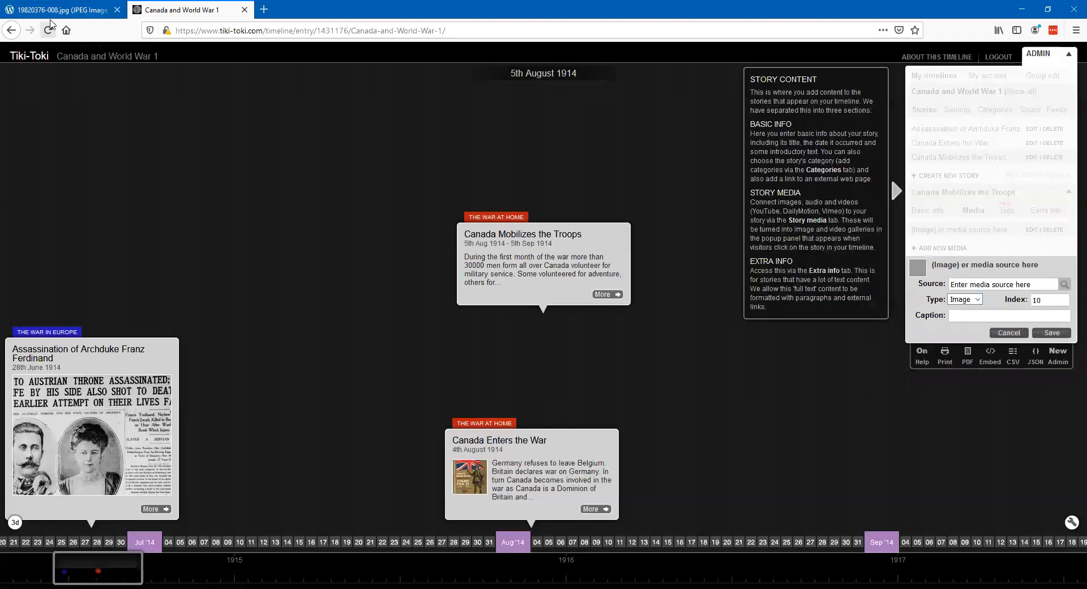
{"action": "left_click", "coordinate": [61, 12]}
{"action": "left_click", "coordinate": [361, 33]}
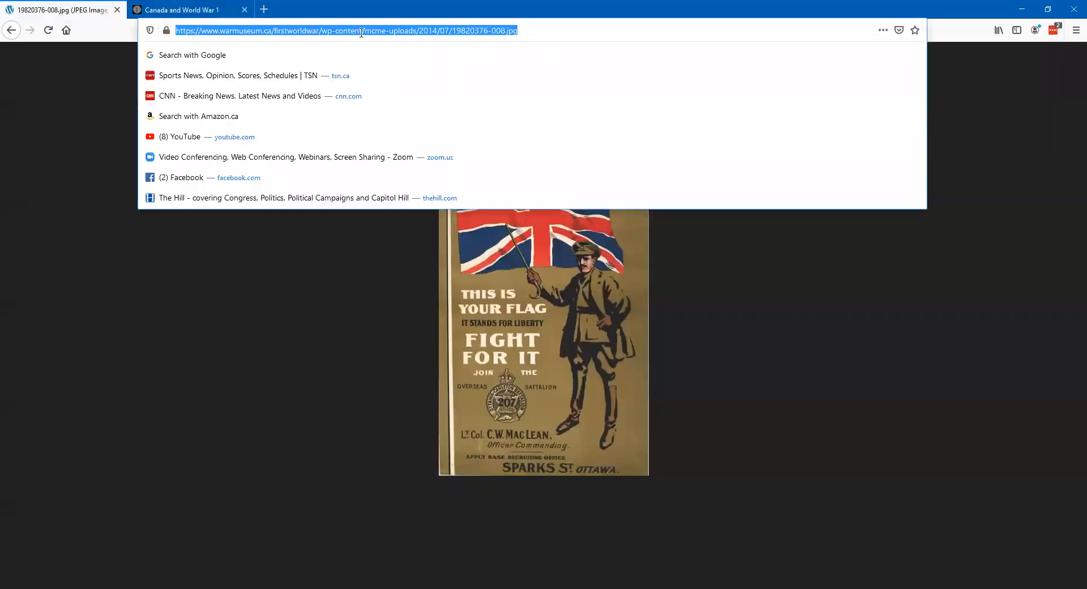
{"action": "type", "text": "canada"}
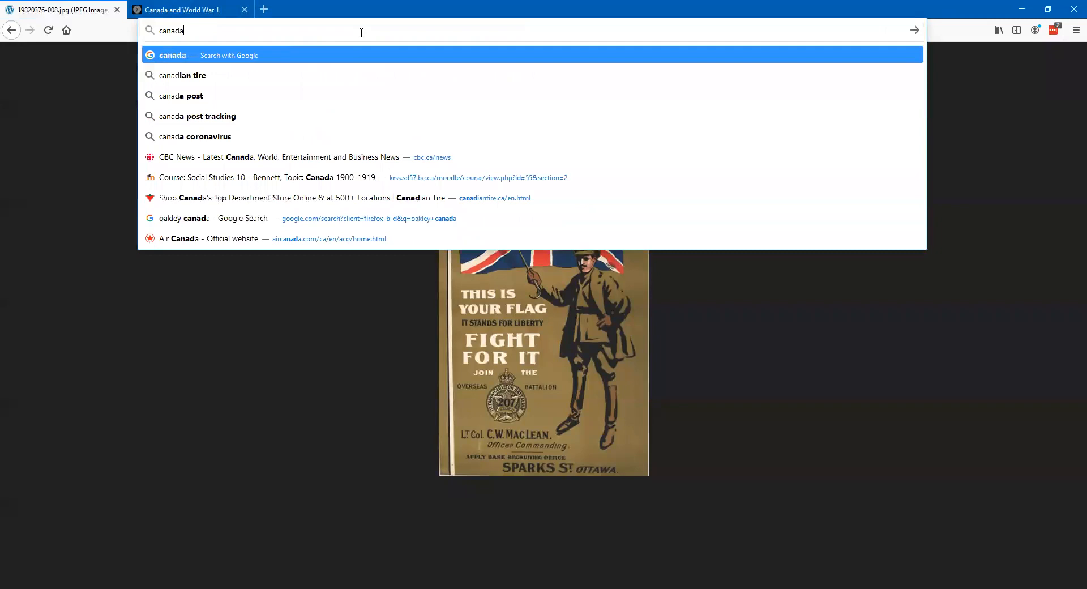
{"action": "type", "text": " mobiliz"}
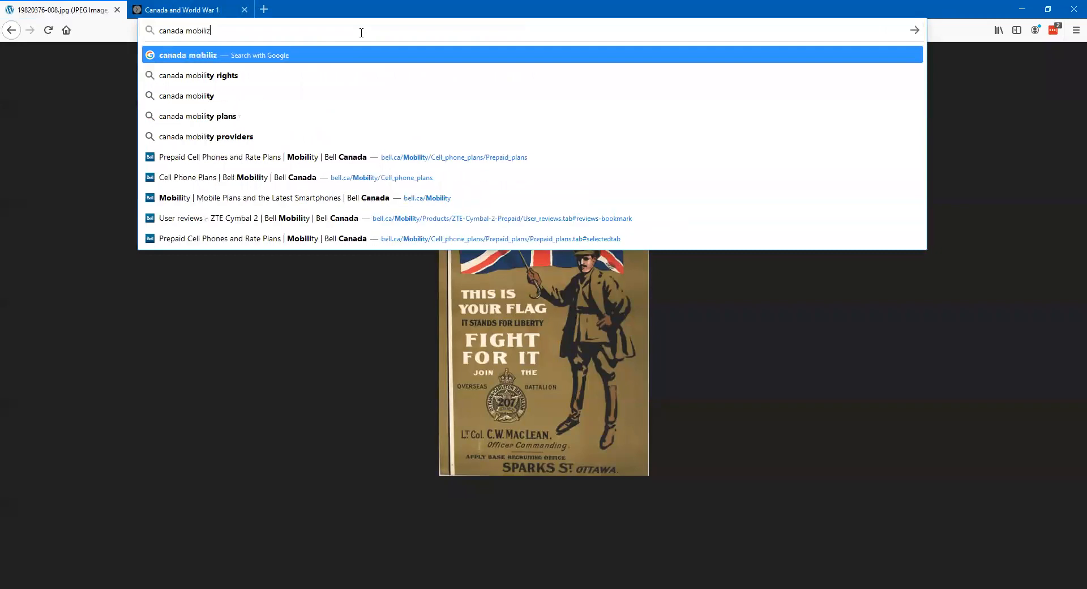
{"action": "type", "text": "es troops 1"}
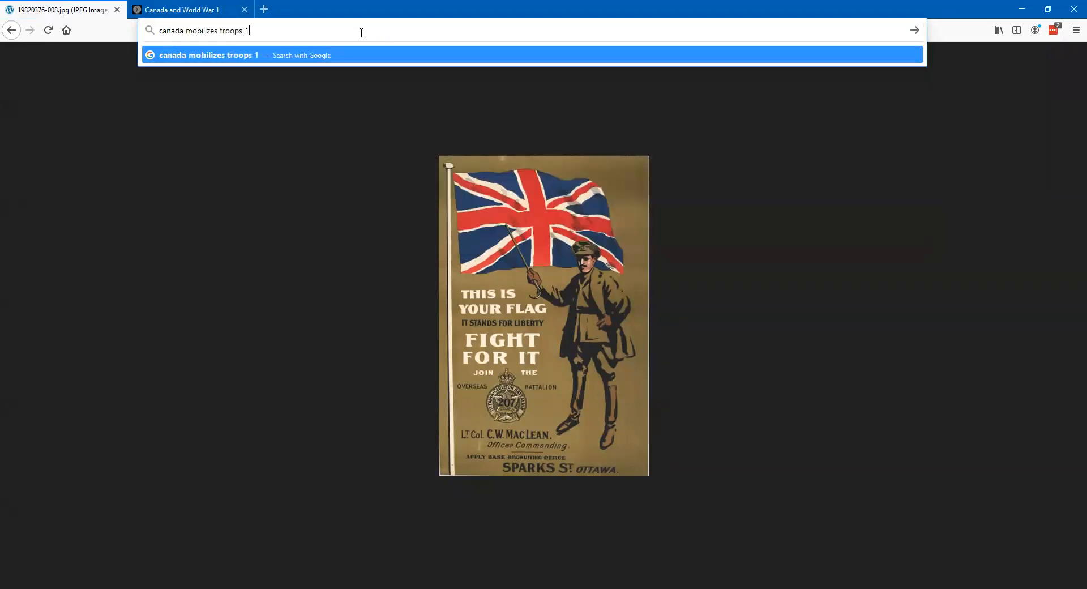
{"action": "type", "text": "914"}
{"action": "key", "text": "Return"}
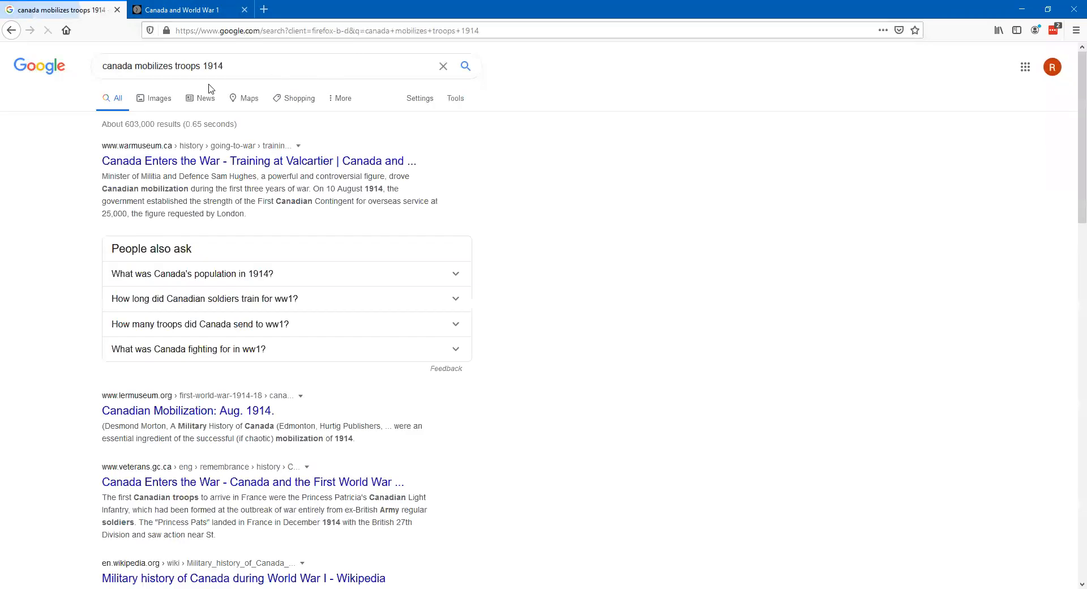
{"action": "left_click", "coordinate": [161, 101]}
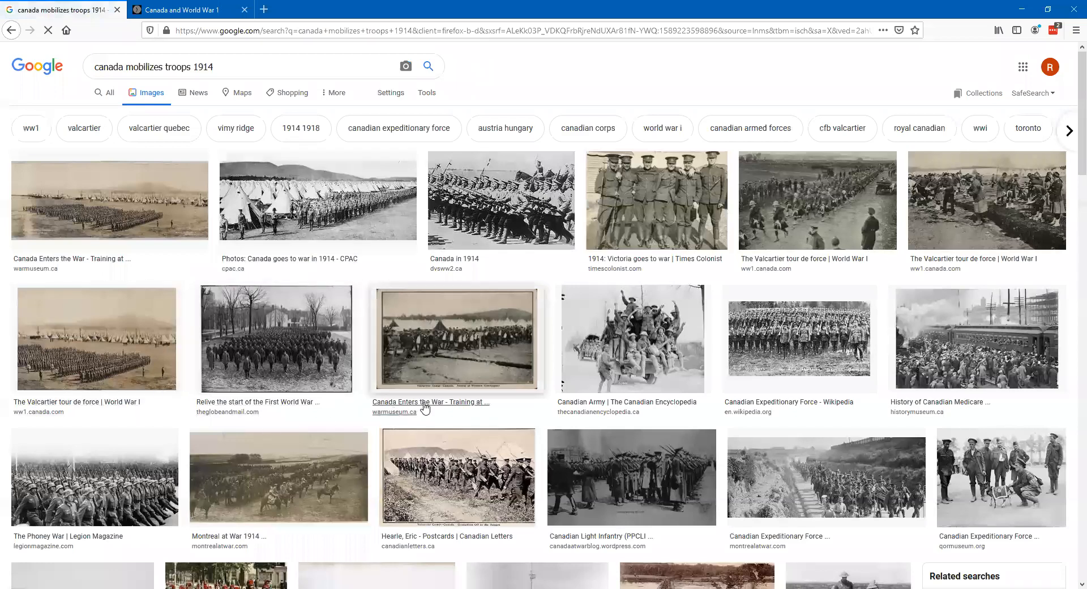
- Find the Canadian Letters postcard of grenadiers marching at Valcartier Camp and open its full-size image
{"action": "scroll", "coordinate": [426, 406], "scroll_direction": "down", "scroll_amount": 4}
{"action": "scroll", "coordinate": [426, 406], "scroll_direction": "down", "scroll_amount": 2}
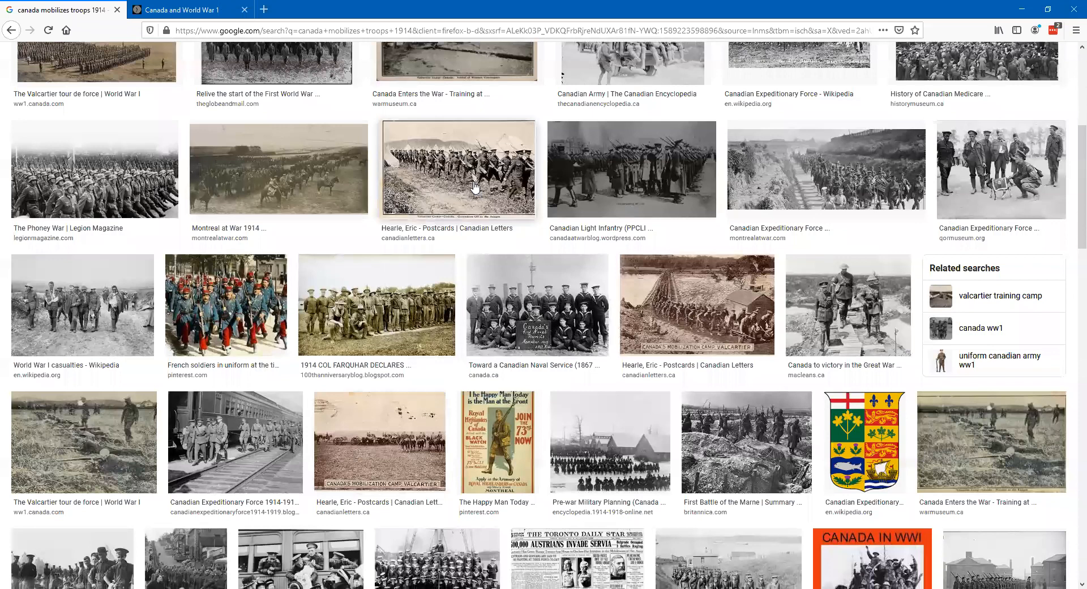
{"action": "left_click", "coordinate": [474, 187]}
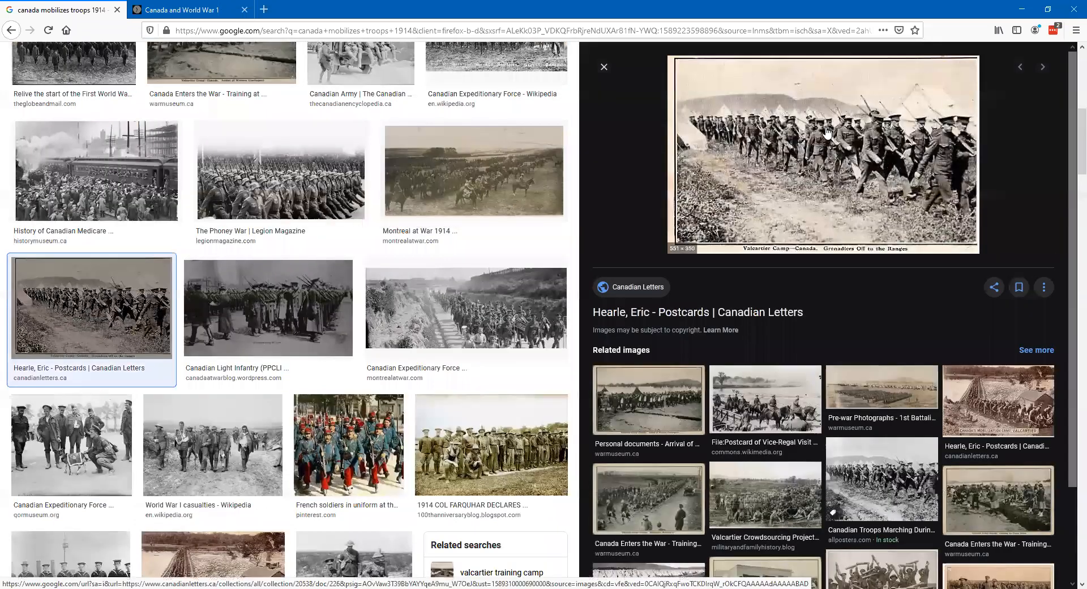
{"action": "right_click", "coordinate": [790, 133]}
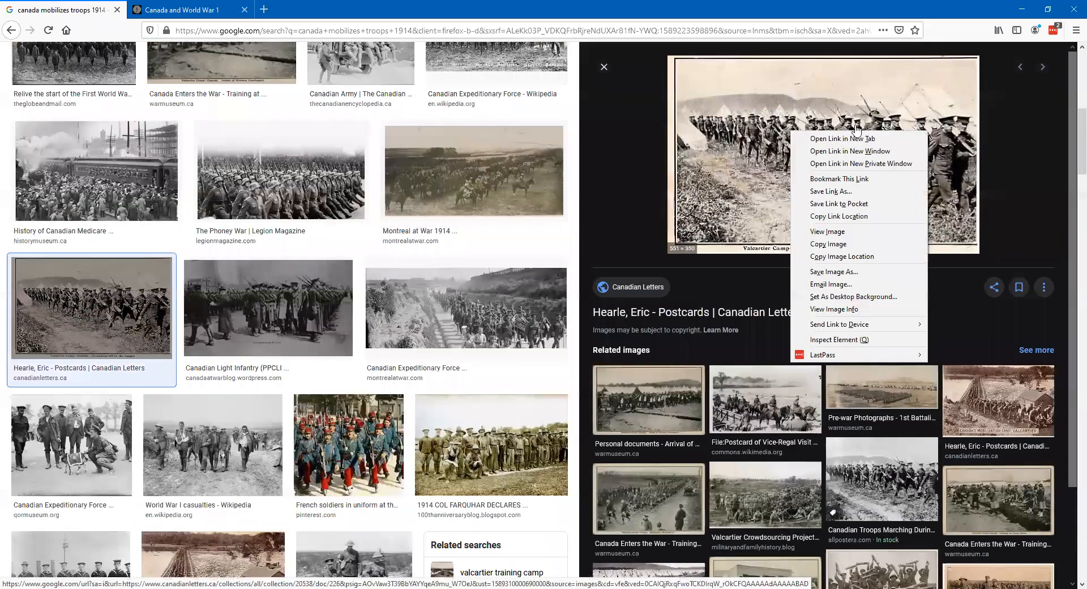
{"action": "left_click", "coordinate": [828, 234]}
- Try to use the copied postcard image as the source of the timeline's new media item
{"action": "right_click", "coordinate": [572, 264]}
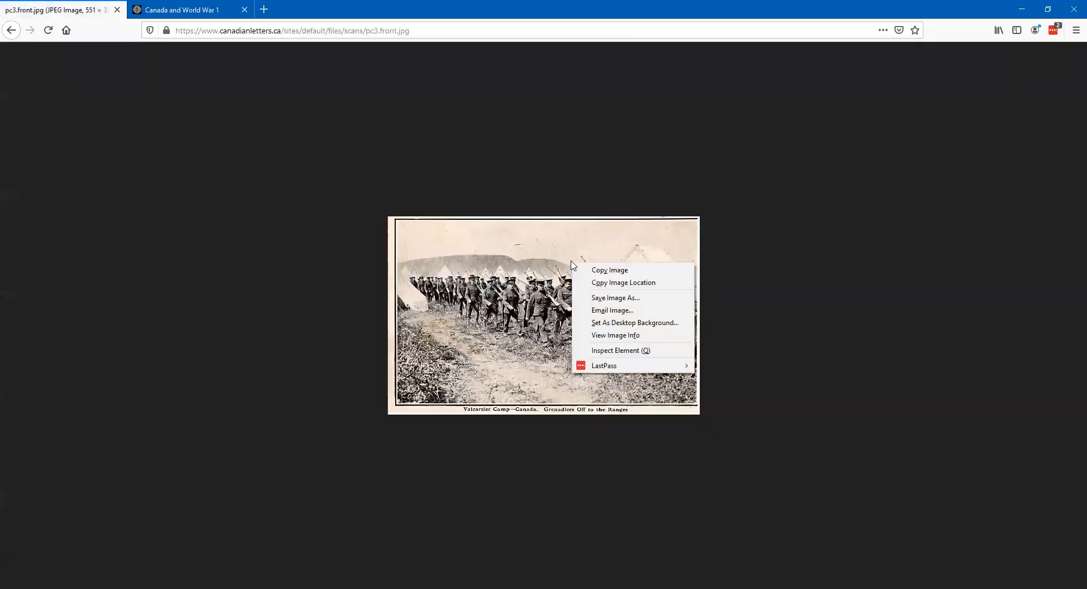
{"action": "left_click", "coordinate": [633, 269]}
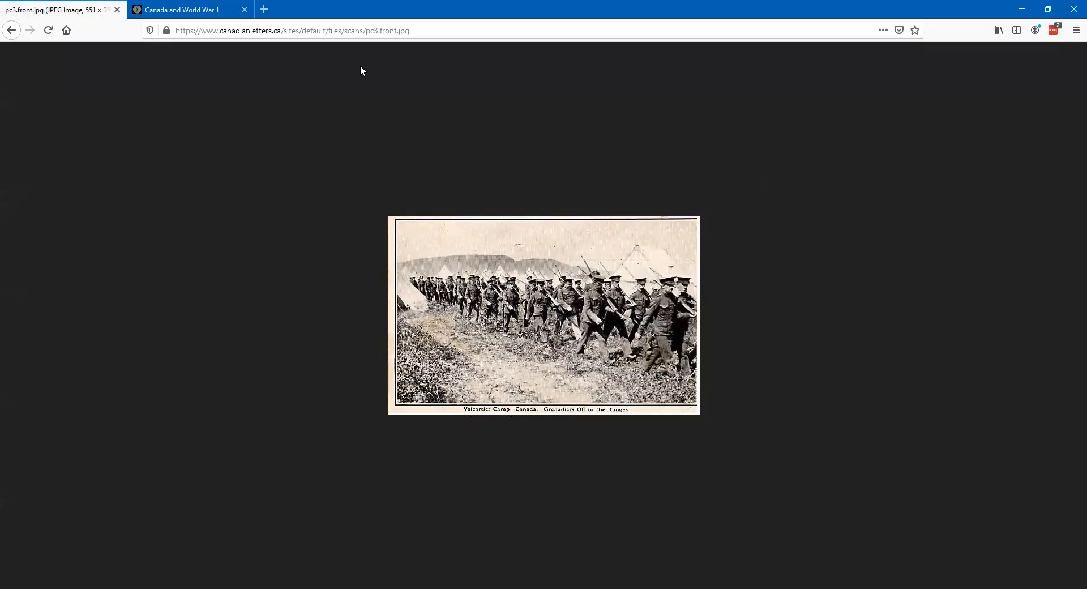
{"action": "left_click", "coordinate": [193, 11]}
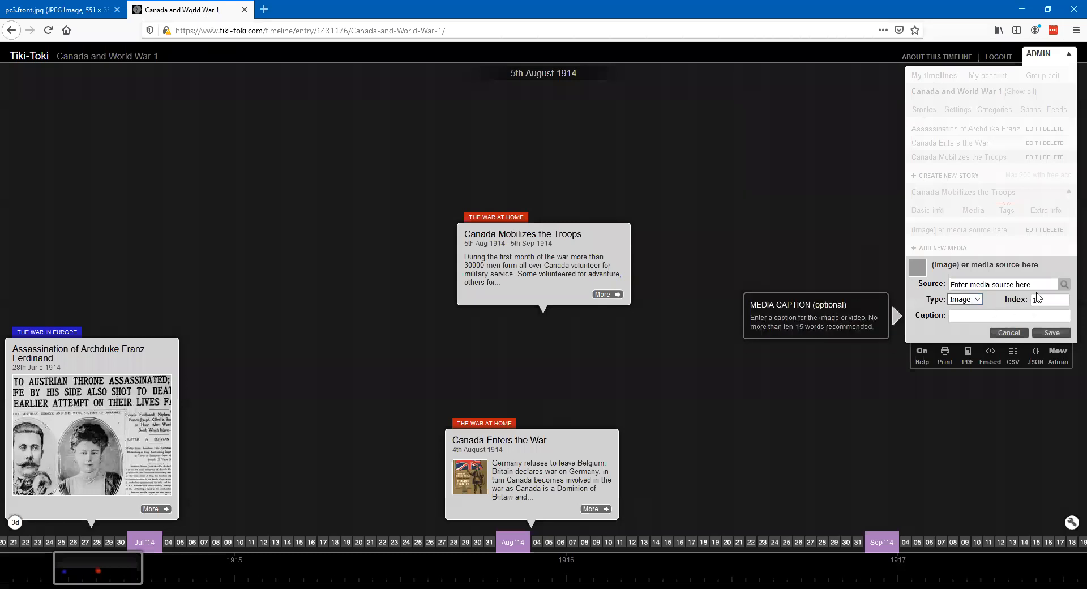
{"action": "left_click", "coordinate": [943, 282]}
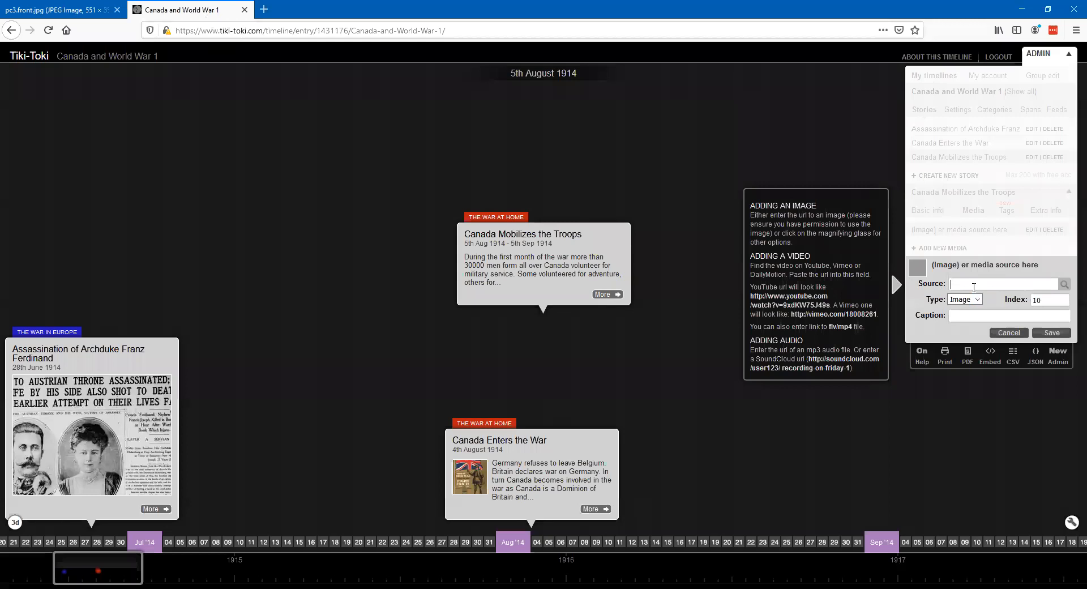
- Set the new media item's source to the image address of pc3.front.jpg and save it
{"action": "left_click", "coordinate": [57, 15]}
{"action": "right_click", "coordinate": [463, 275]}
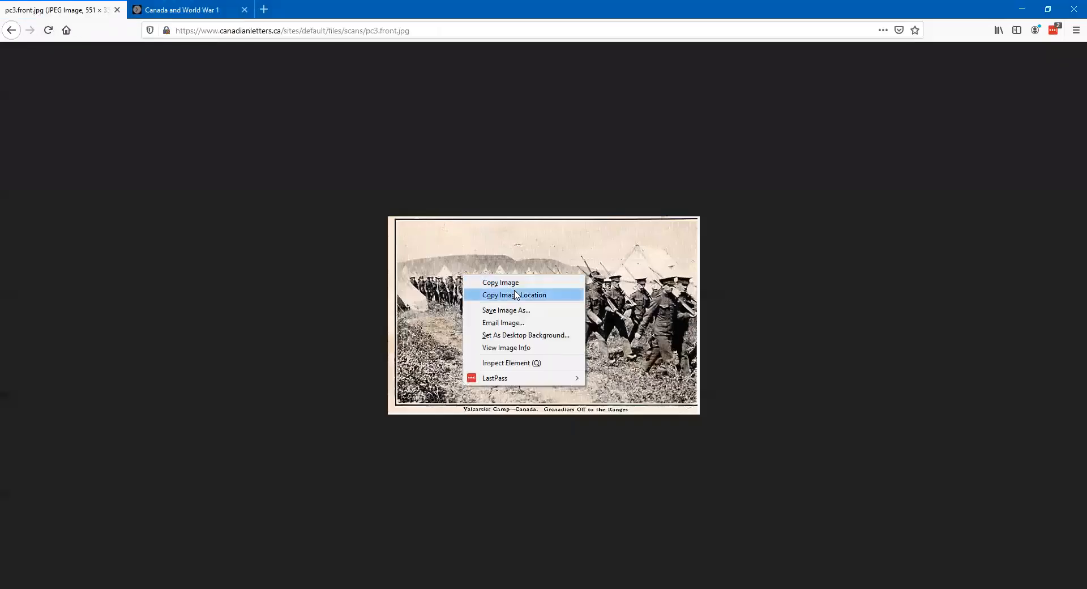
{"action": "left_click", "coordinate": [515, 294]}
{"action": "left_click", "coordinate": [198, 10]}
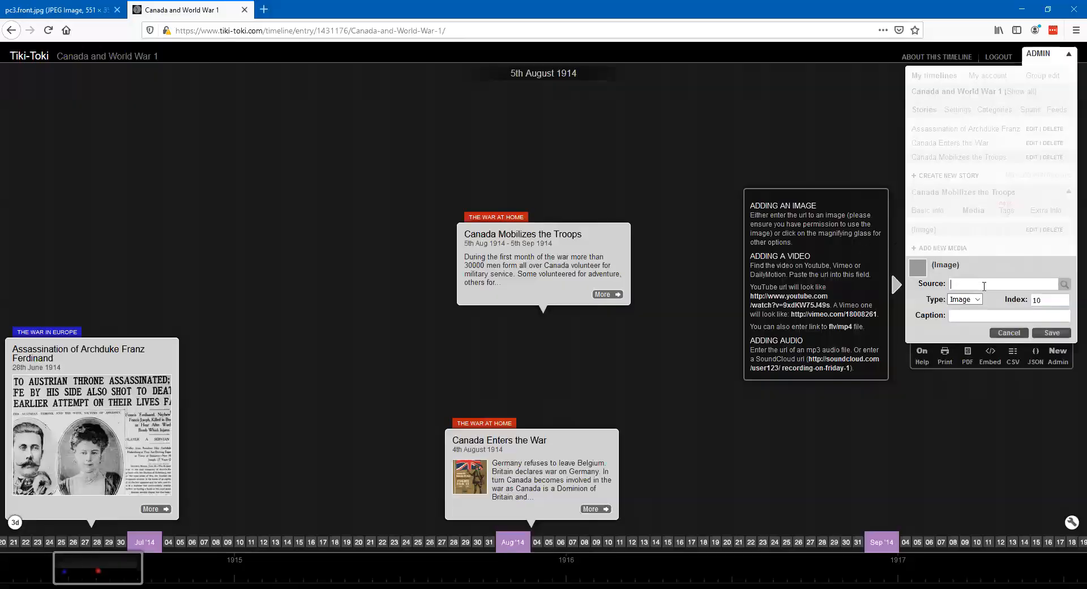
{"action": "right_click", "coordinate": [984, 285]}
{"action": "left_click", "coordinate": [1024, 334]}
{"action": "left_click", "coordinate": [1052, 332]}
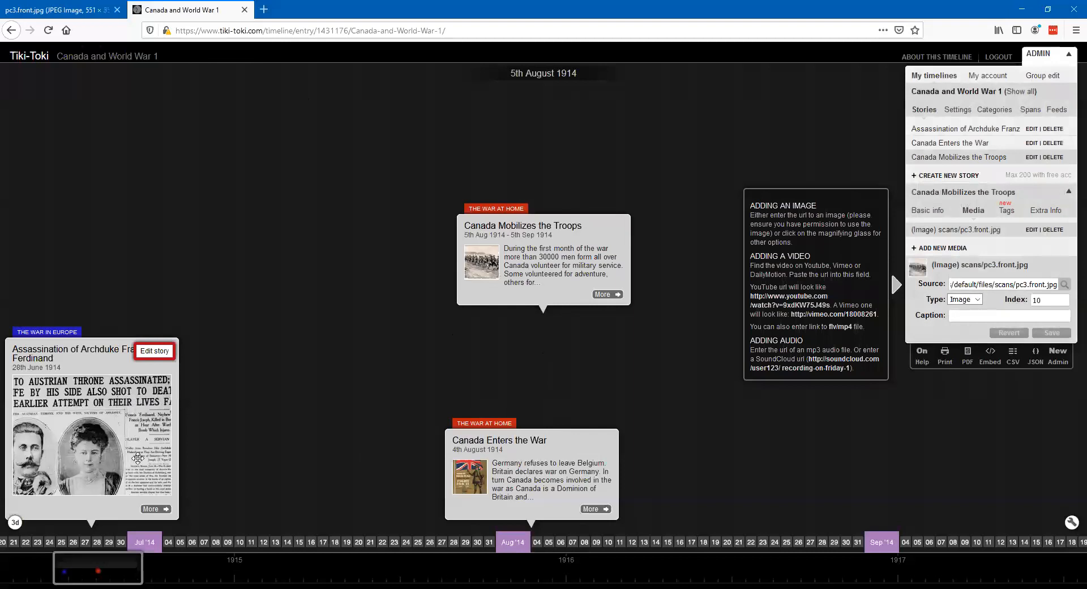
- Review the detail views of all three stories, from the Archduke's assassination to "Canada Mobilizes the Troops", with the admin area collapsed at the end
{"action": "left_click", "coordinate": [164, 509]}
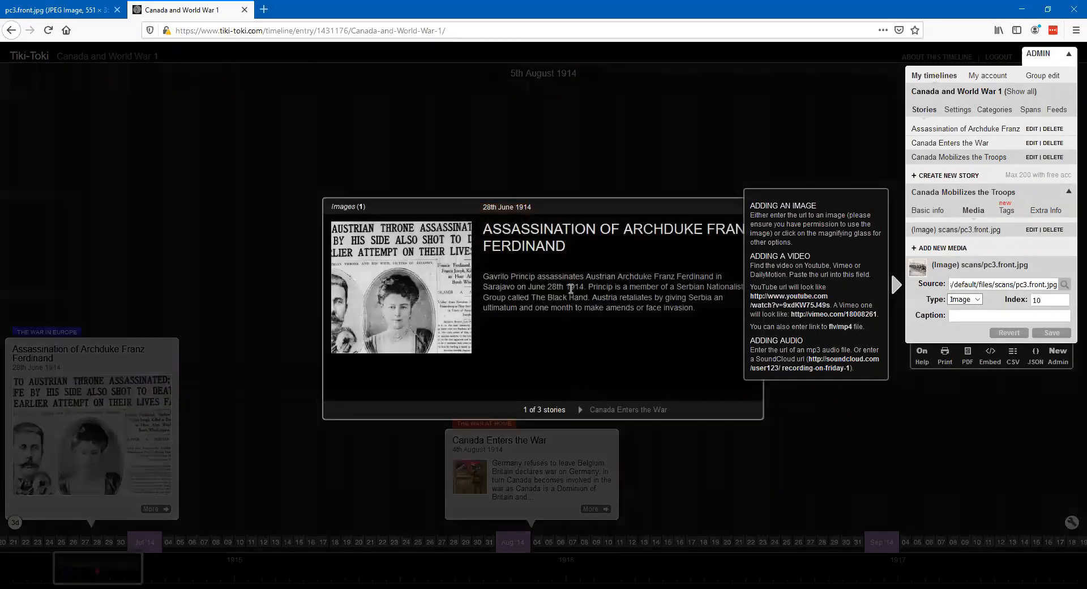
{"action": "left_click", "coordinate": [605, 409]}
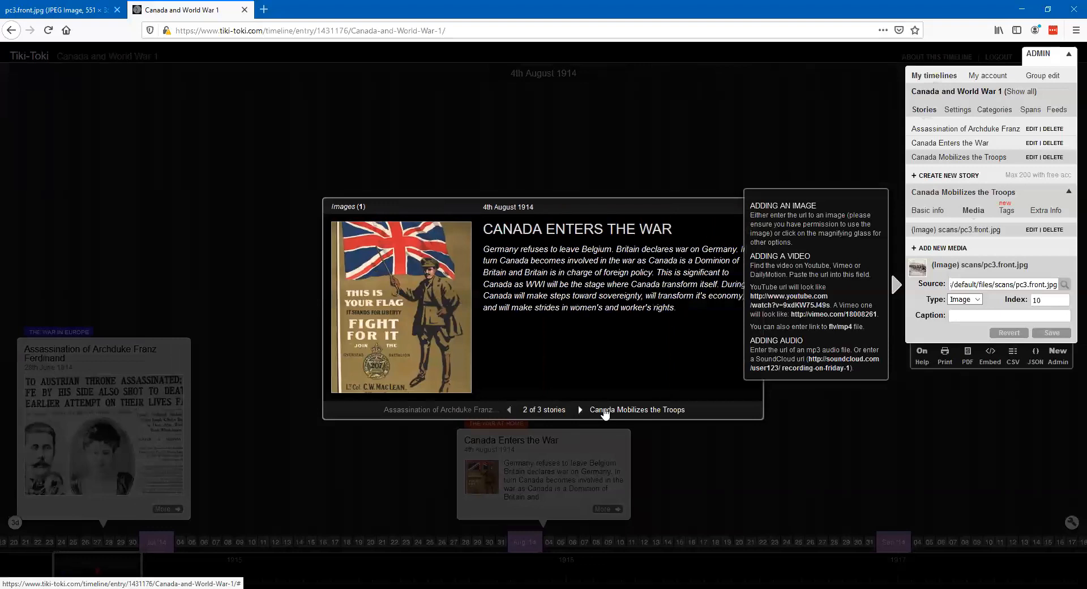
{"action": "left_click", "coordinate": [604, 411]}
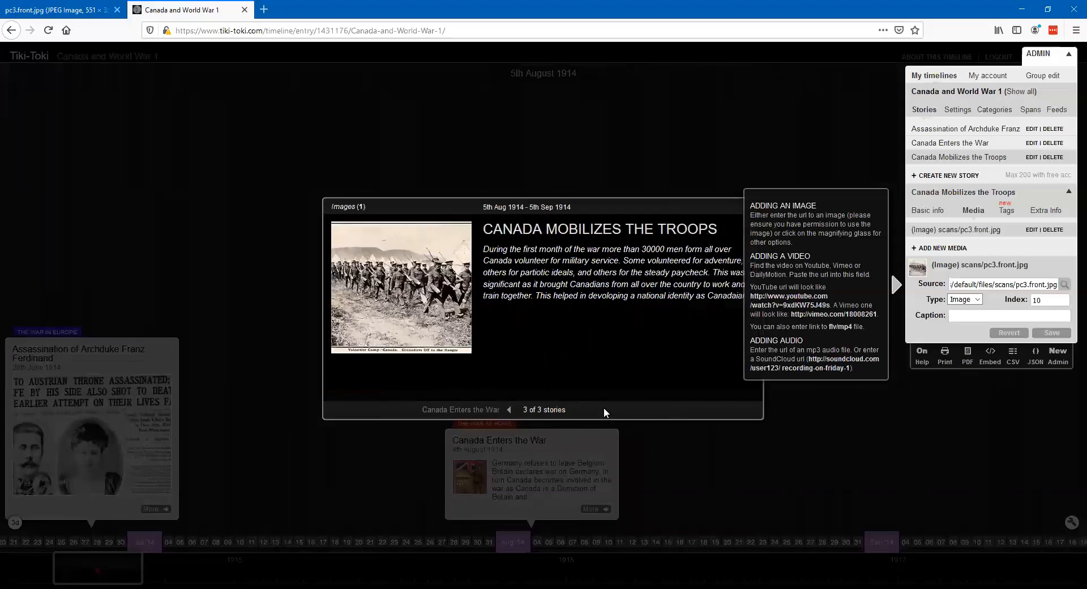
{"action": "left_click", "coordinate": [1067, 54]}
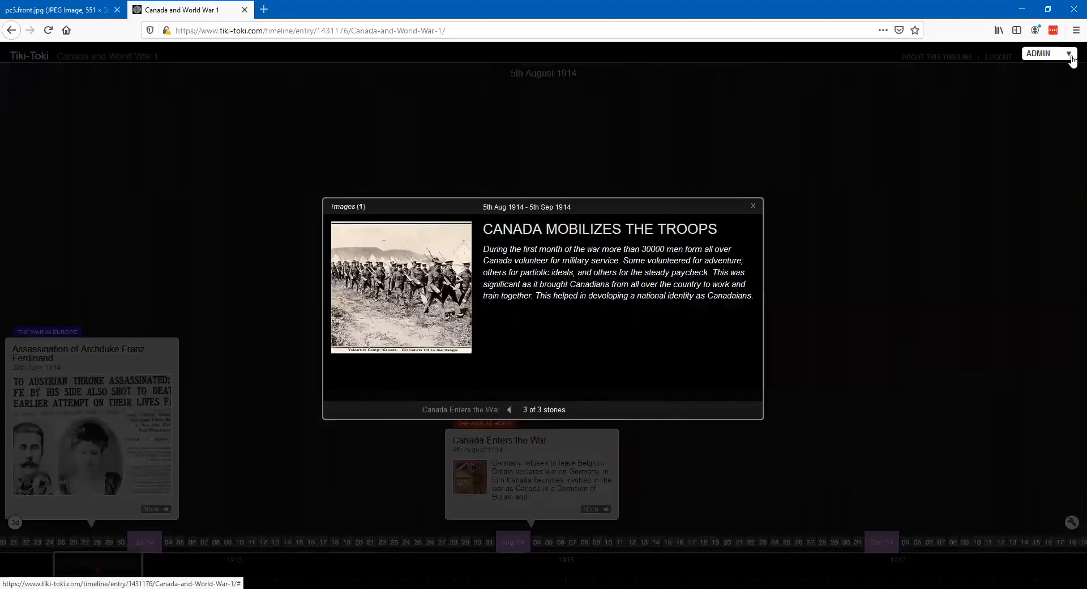
{"action": "left_click", "coordinate": [753, 206]}
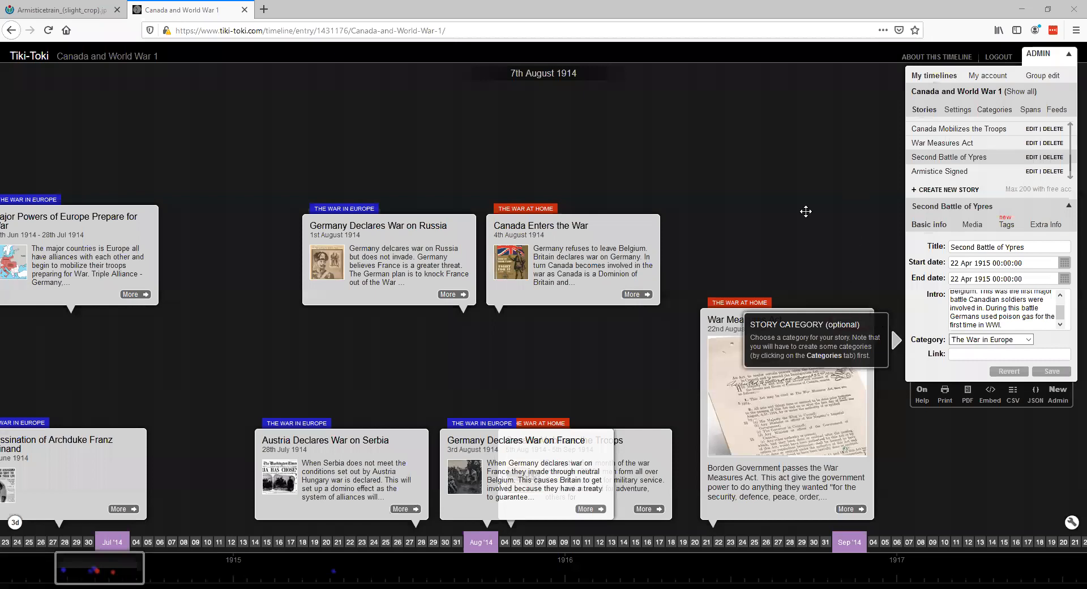
{"action": "left_click", "coordinate": [792, 194]}
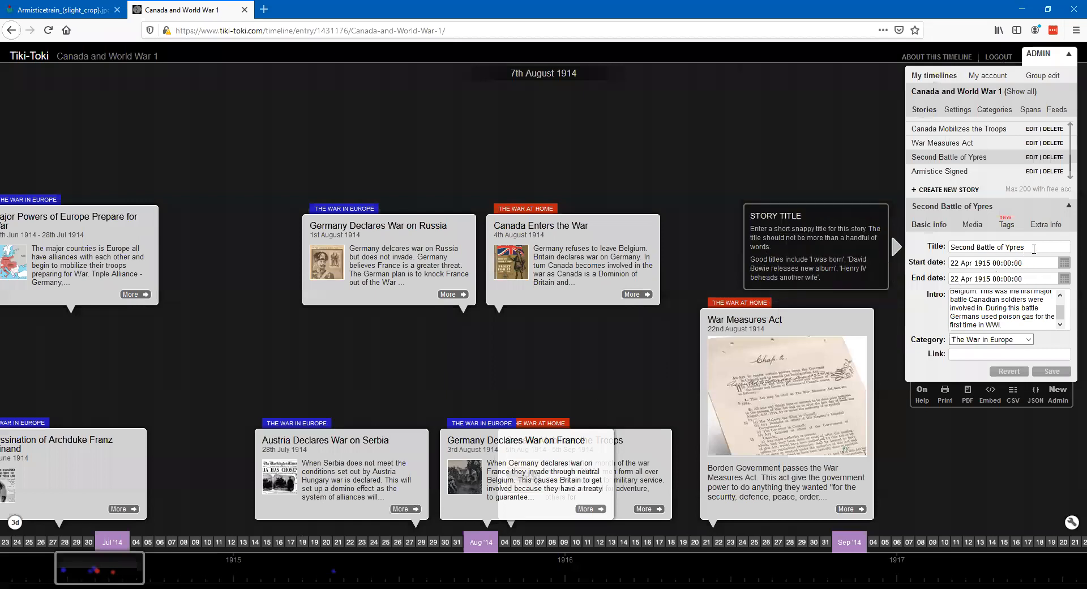
{"action": "left_click_drag", "start_coordinate": [1033, 249], "coordinate": [947, 254]}
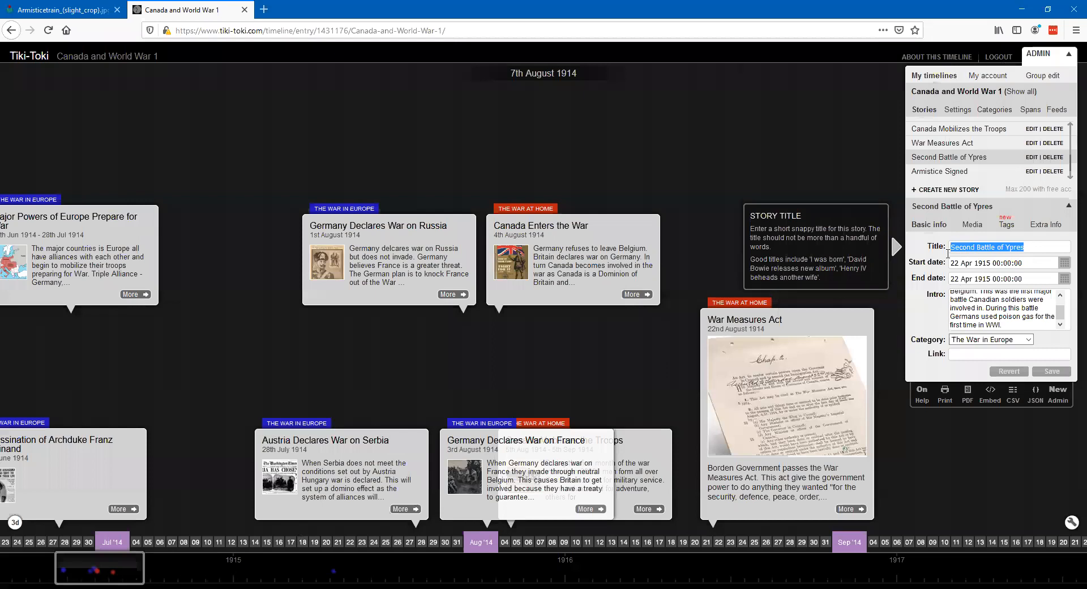
{"action": "type", "text": "Wa"}
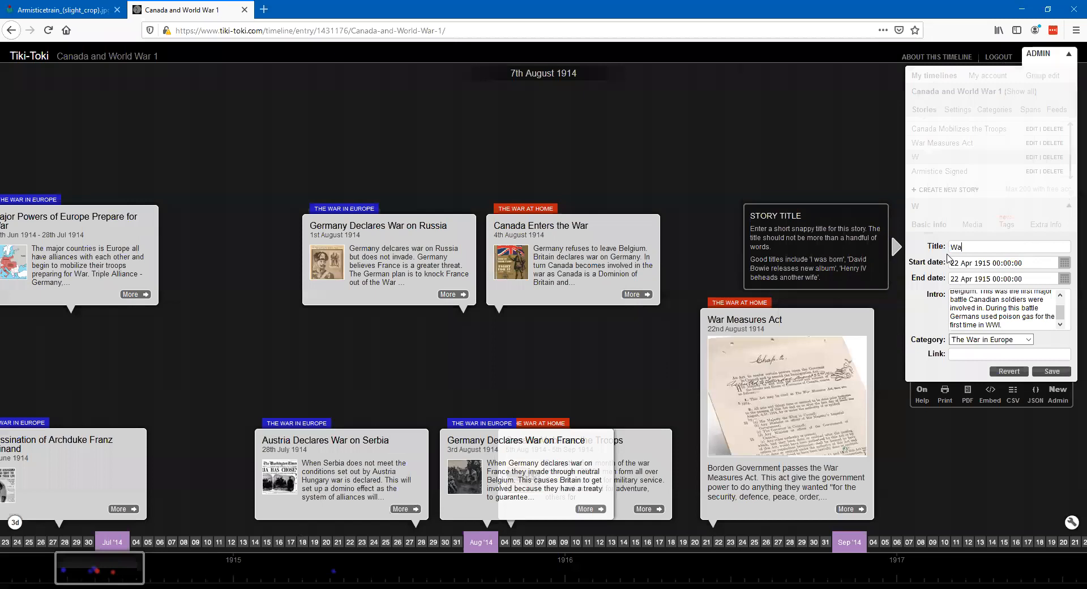
{"action": "type", "text": "rtime Elections Act"}
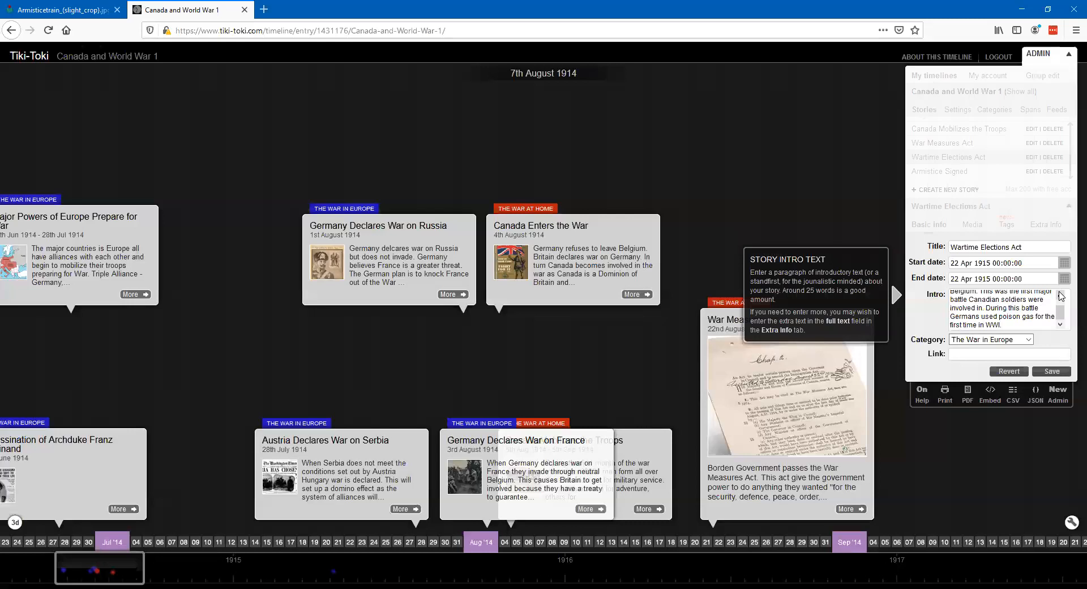
{"action": "left_click", "coordinate": [1007, 371]}
- Create a new story on the timeline titled "Wartime Elections Act"
{"action": "left_click", "coordinate": [944, 190]}
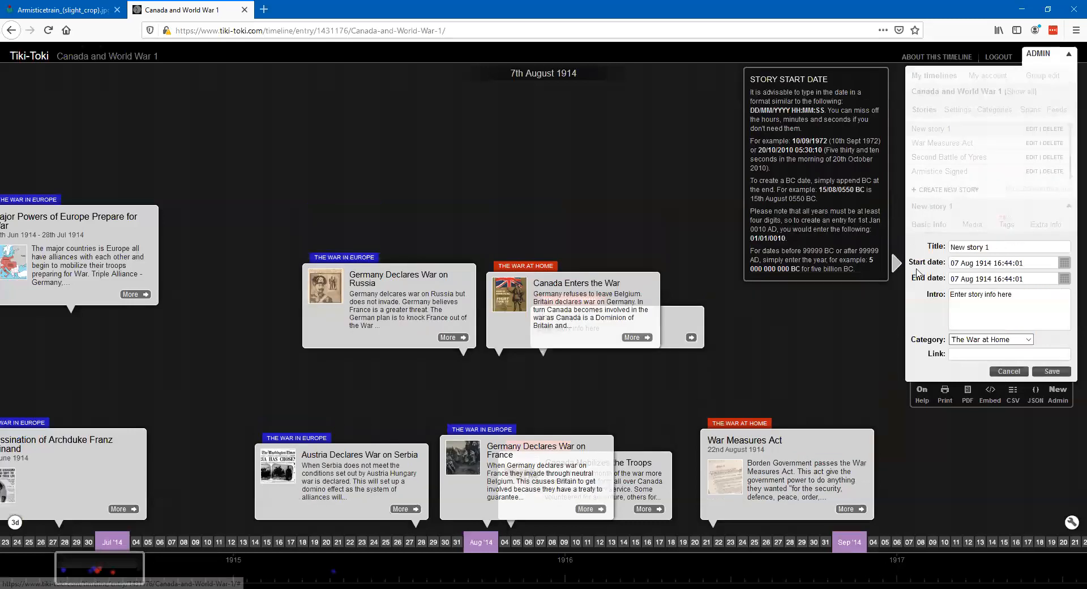
{"action": "left_click_drag", "start_coordinate": [1006, 247], "coordinate": [941, 247]}
{"action": "type", "text": "W"}
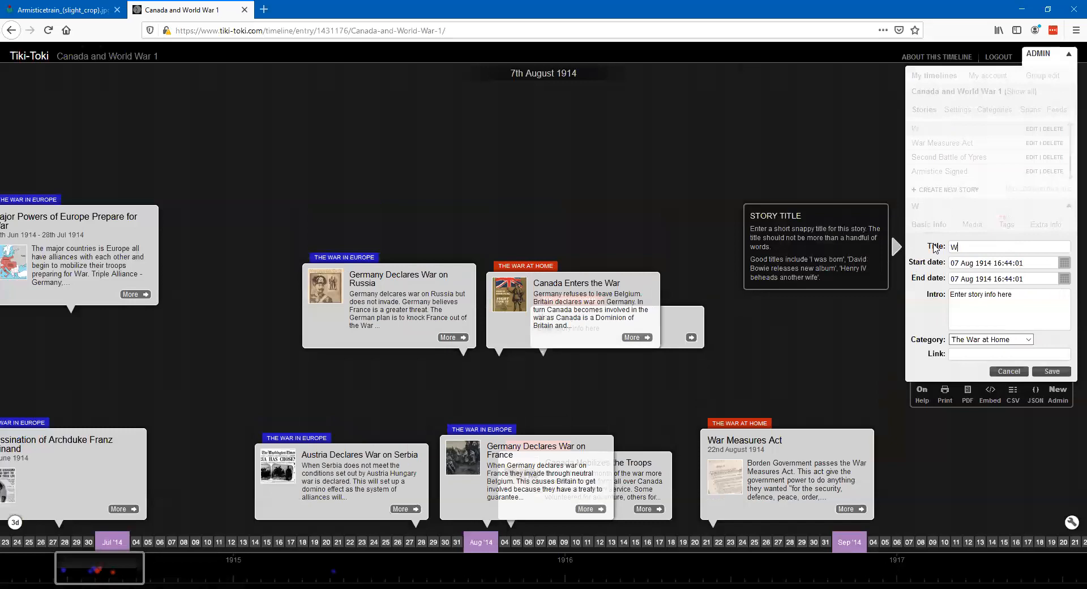
{"action": "type", "text": "artime Elections Act"}
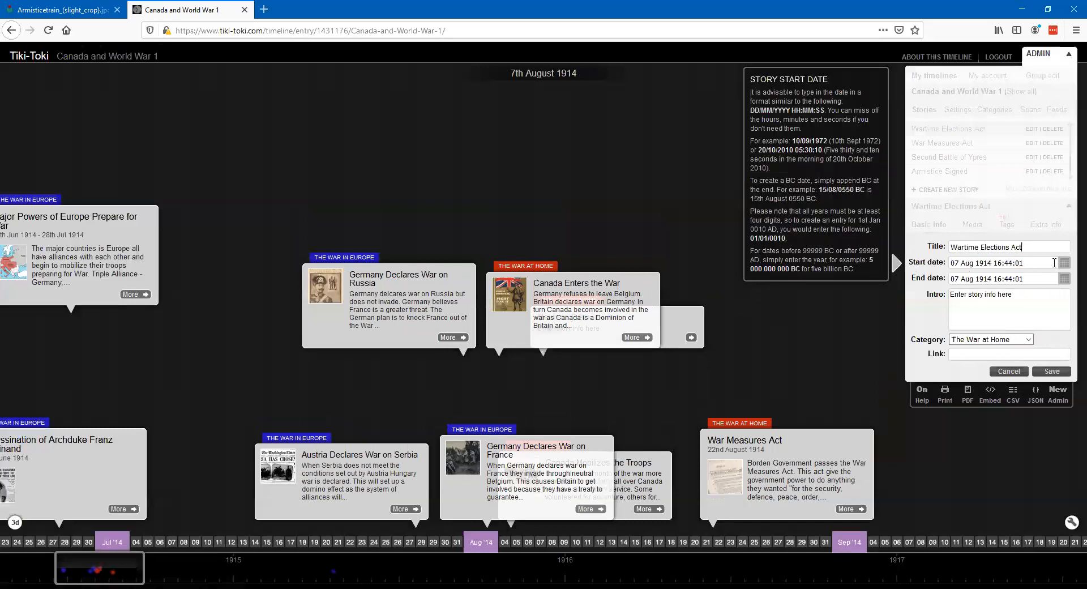
- Set the "Wartime Elections Act" story's start date to 20 September 1917 at 00:00:00
{"action": "left_click", "coordinate": [1063, 264]}
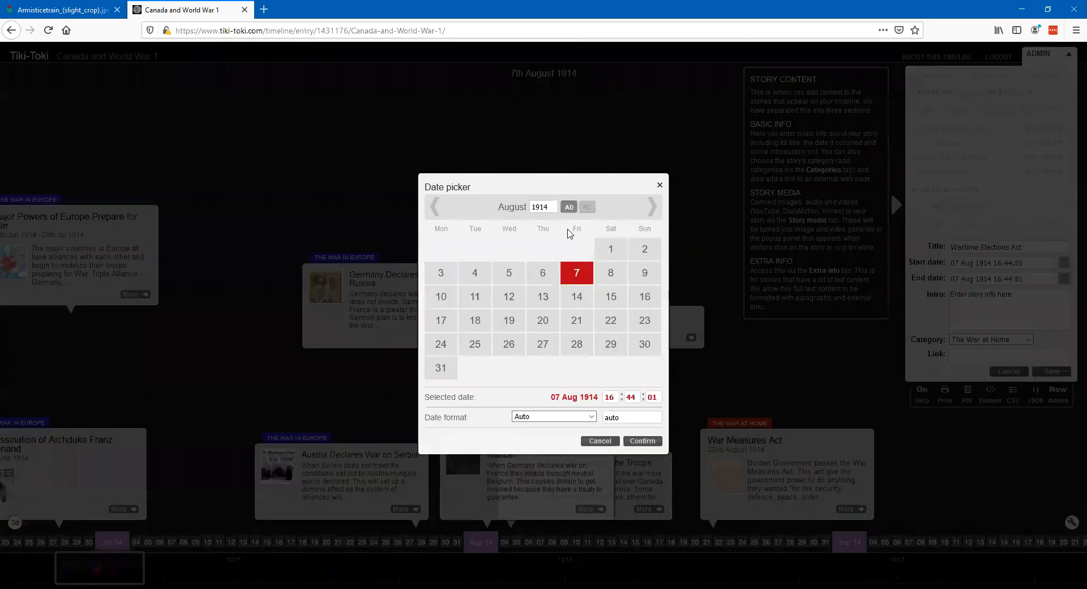
{"action": "left_click", "coordinate": [551, 206]}
{"action": "key", "text": "BackSpace"}
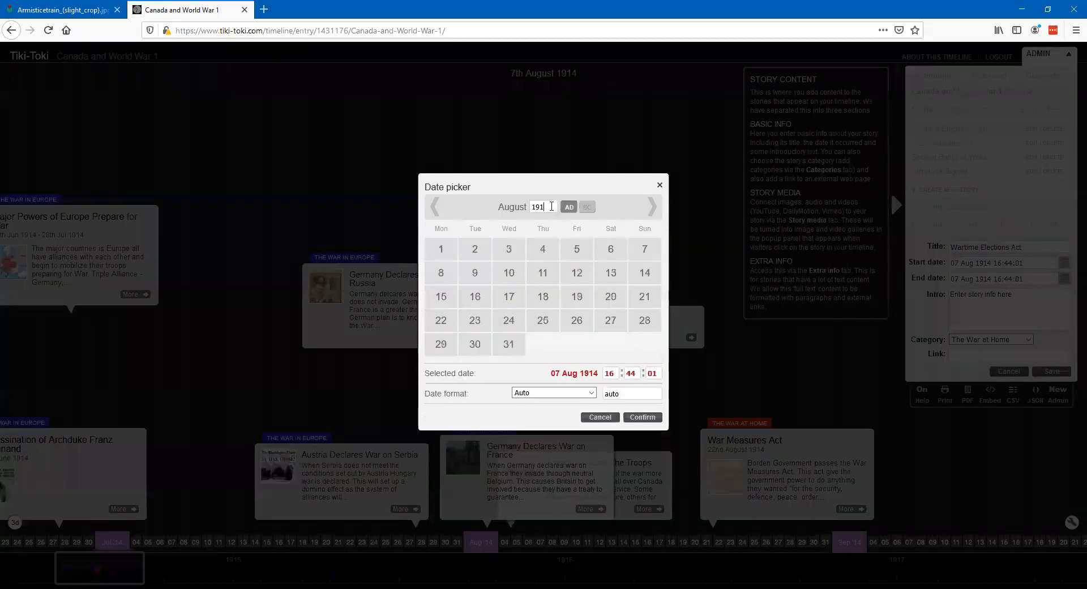
{"action": "type", "text": "7"}
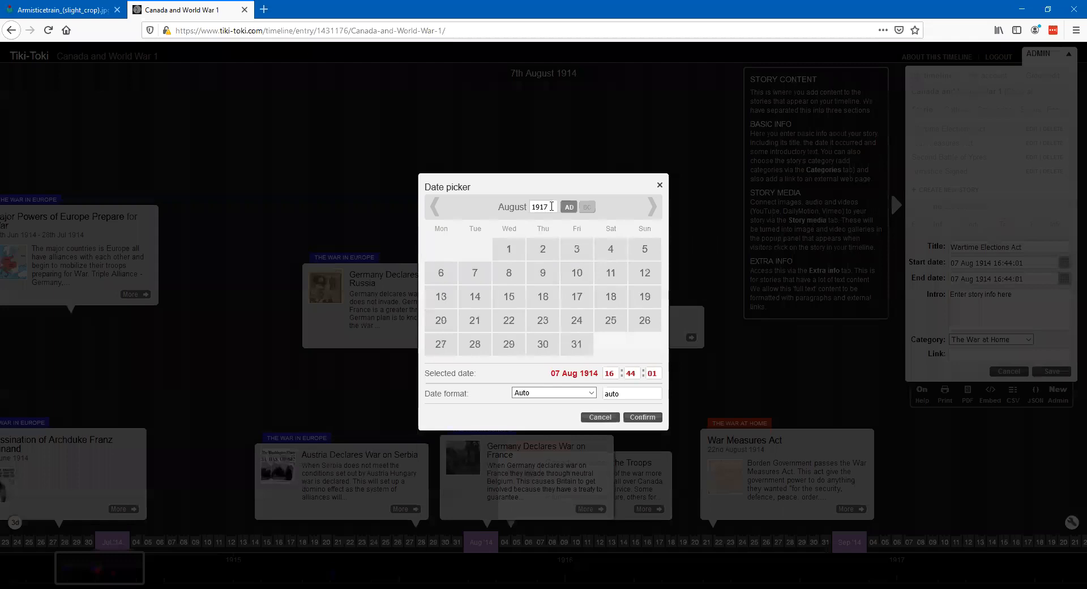
{"action": "left_click", "coordinate": [652, 209]}
{"action": "left_click", "coordinate": [543, 322]}
{"action": "left_click", "coordinate": [614, 372]}
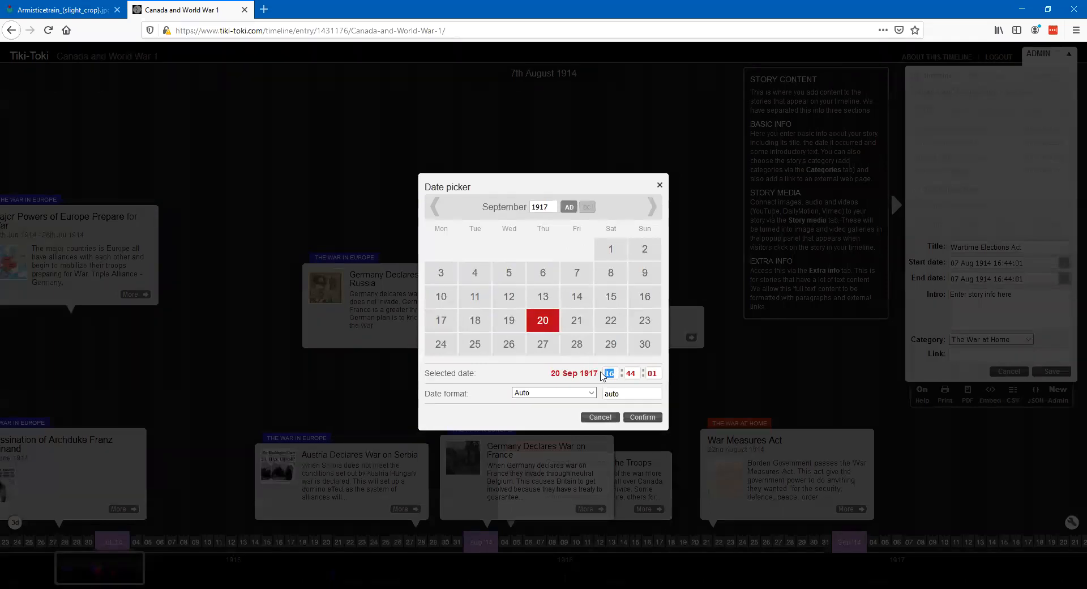
{"action": "type", "text": "0"}
{"action": "left_click", "coordinate": [628, 373]}
{"action": "double_click", "coordinate": [628, 372]}
{"action": "type", "text": "0"}
{"action": "left_click", "coordinate": [652, 373]}
{"action": "type", "text": "0"}
{"action": "left_click", "coordinate": [643, 417]}
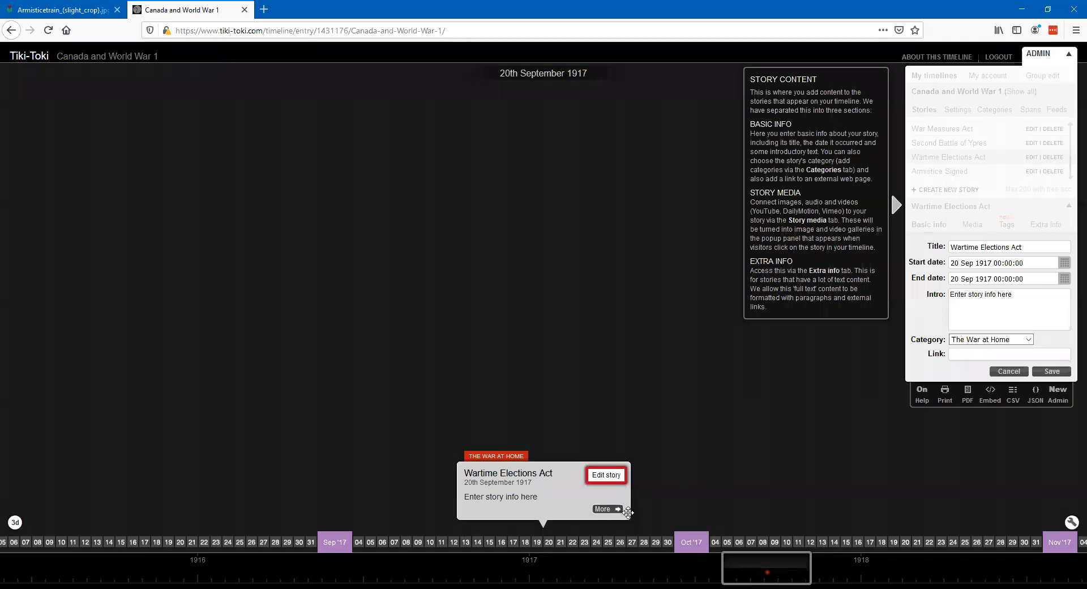
- Replace the "Wartime Elections Act" story's placeholder intro with the prepared text about Robert Borden passing the act, and save the story
{"action": "key", "text": "alt+Tab"}
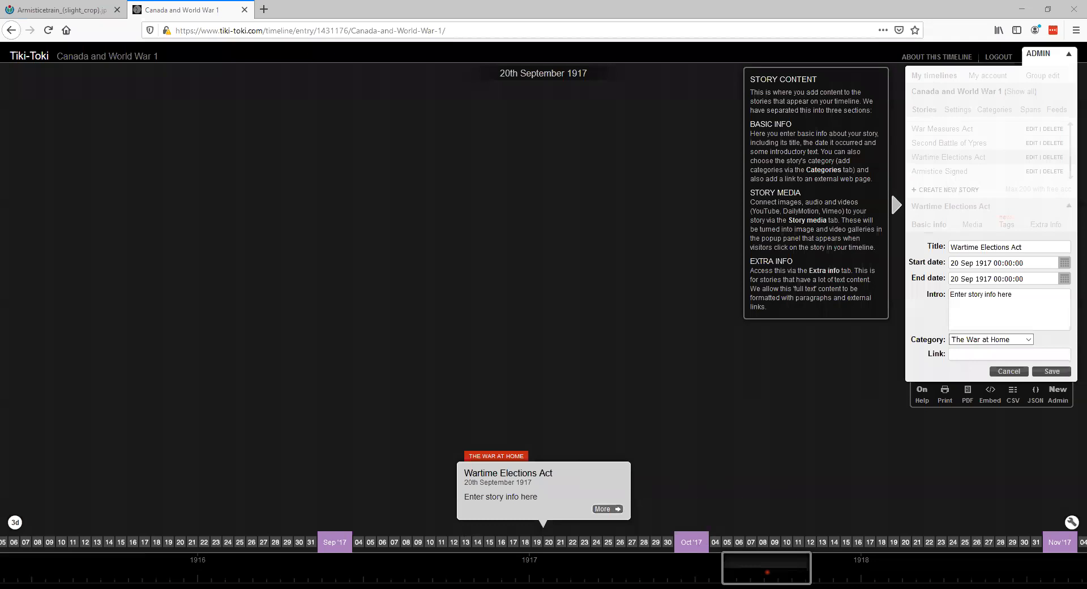
{"action": "left_click", "coordinate": [938, 290]}
{"action": "key", "text": "ctrl+v"}
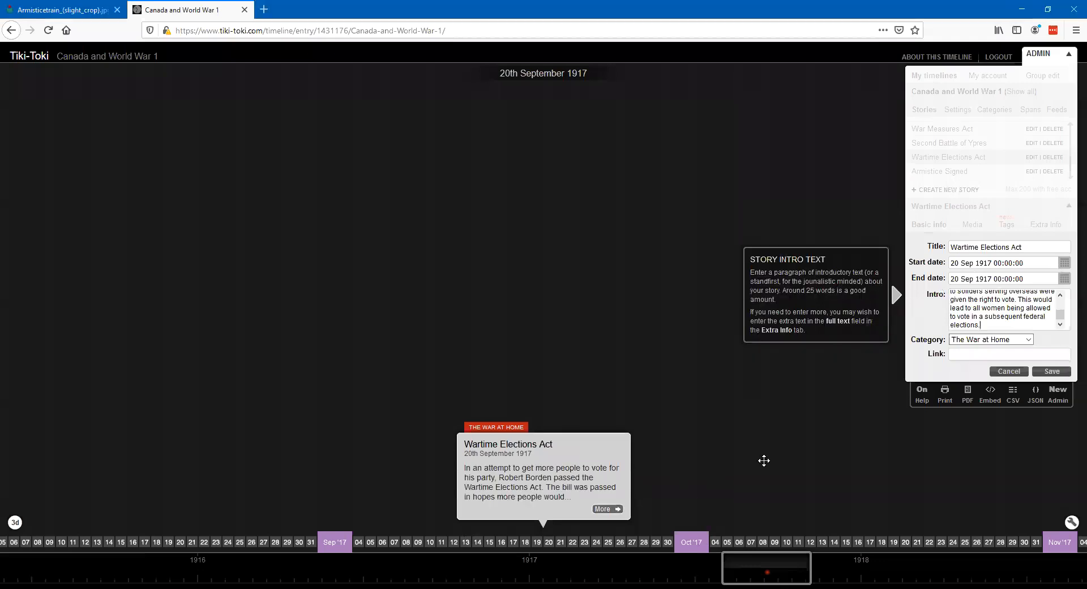
{"action": "left_click", "coordinate": [1051, 371]}
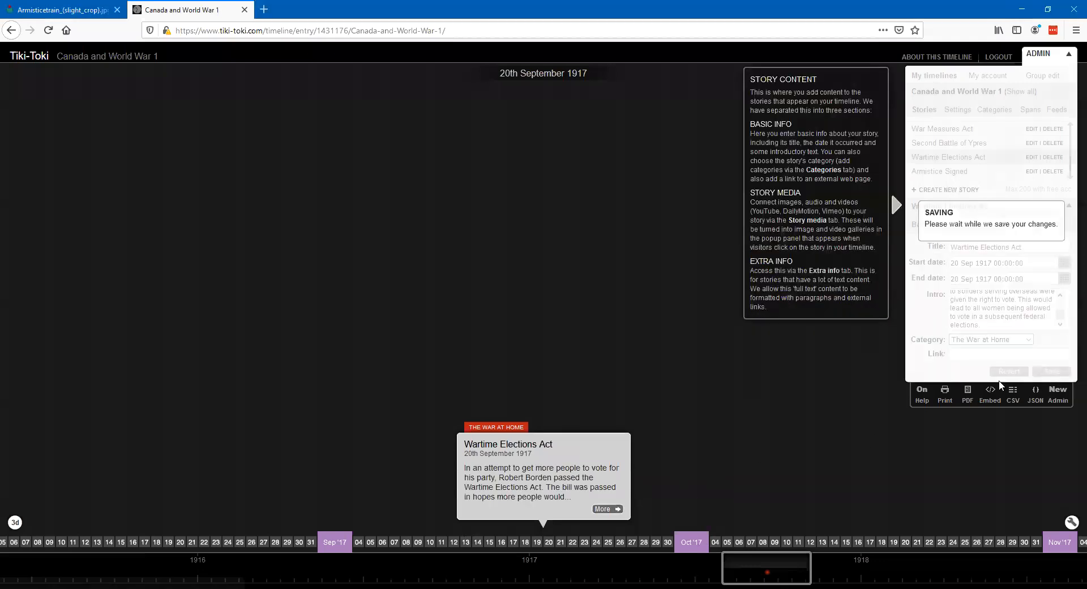
- Read the "Wartime Elections Act" story's full text in its detail view with the admin area collapsed, and close the view
{"action": "left_click", "coordinate": [625, 508]}
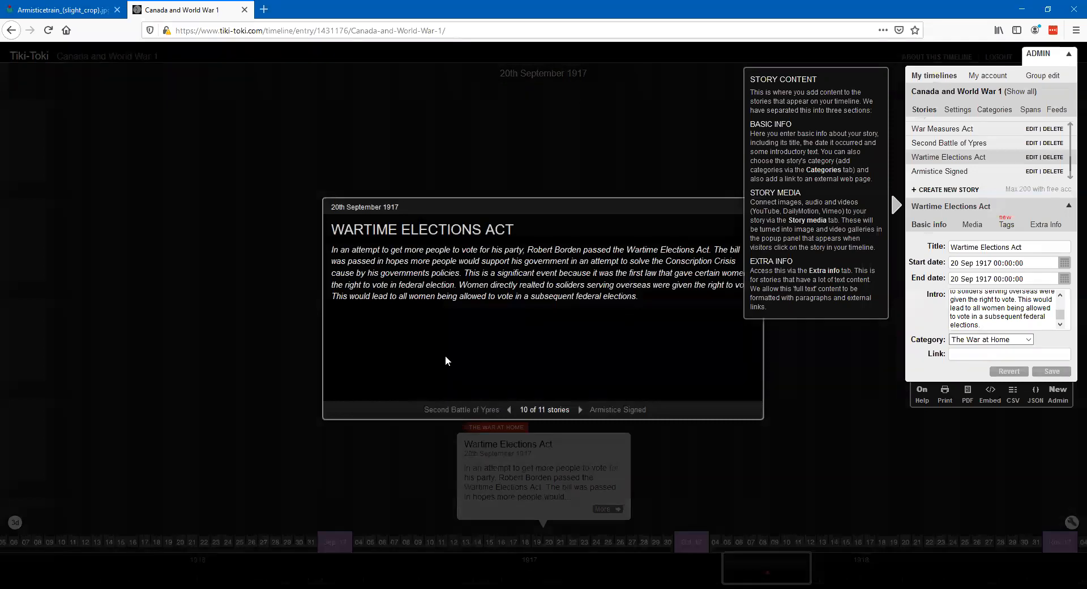
{"action": "left_click", "coordinate": [326, 304]}
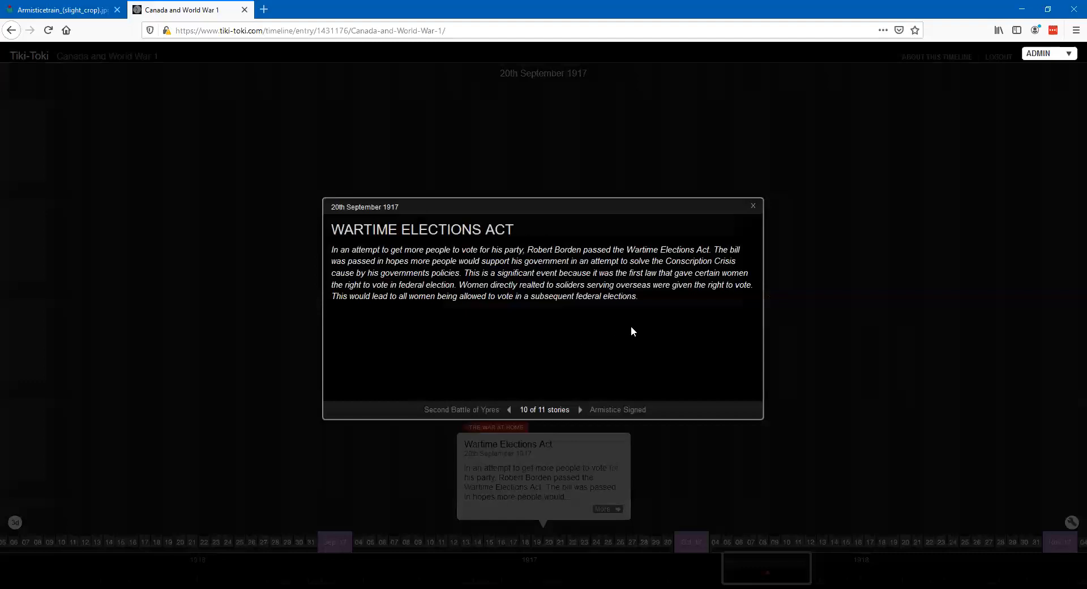
{"action": "left_click", "coordinate": [753, 208]}
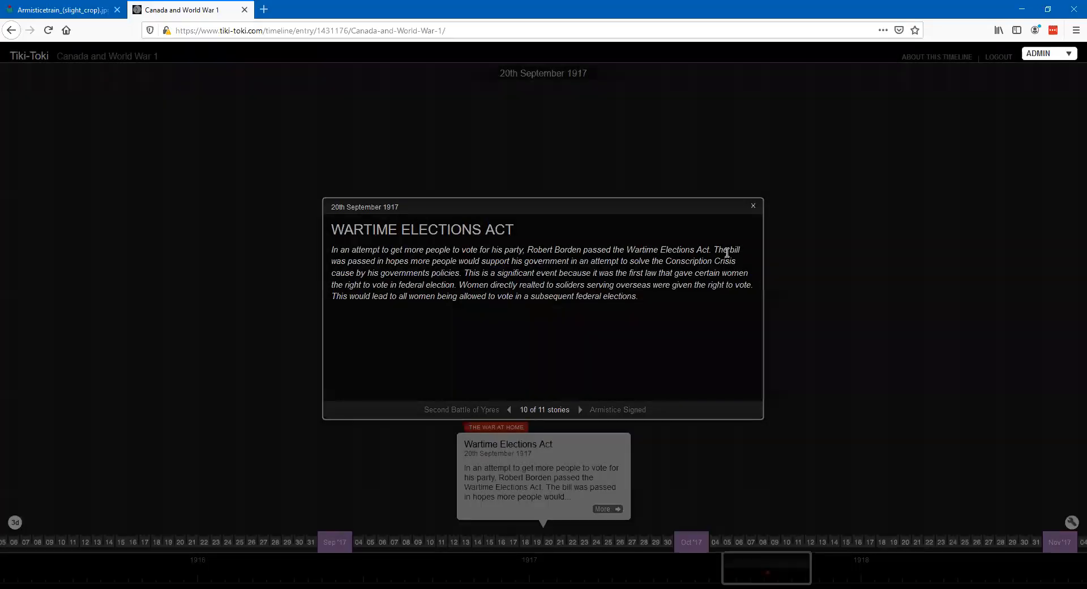
- Correct the "Wartime Elections Act" intro's wording to "related", "soldiers" and "federal elections.", and save the story
{"action": "left_click", "coordinate": [1068, 54]}
{"action": "scroll", "coordinate": [984, 315], "scroll_direction": "up", "scroll_amount": 2}
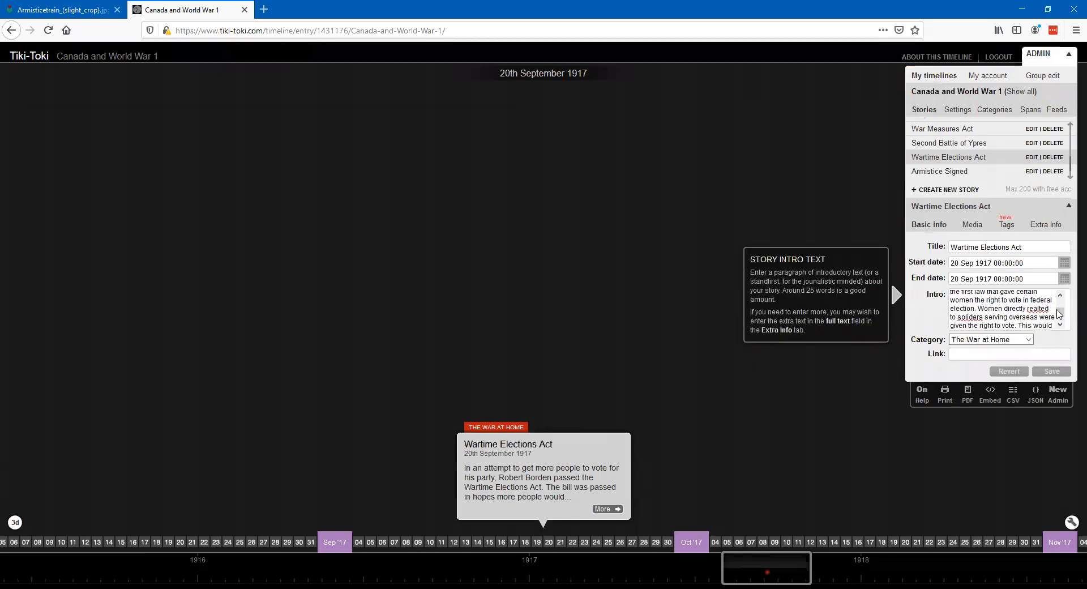
{"action": "left_click", "coordinate": [1049, 309]}
{"action": "key", "text": "BackSpace"}
{"action": "key", "text": "BackSpace"}
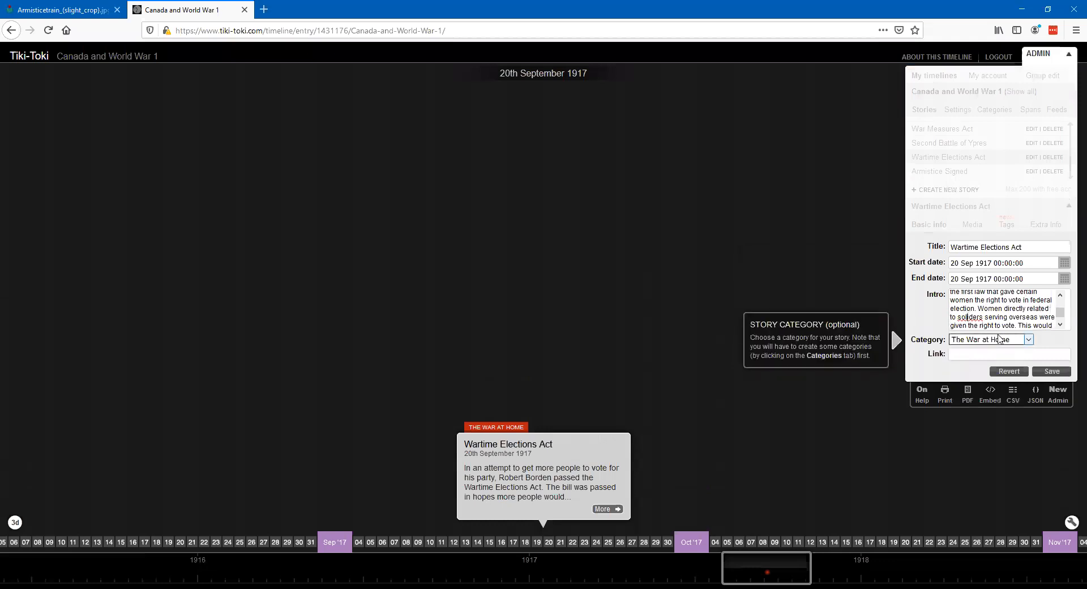
{"action": "key", "text": "BackSpace"}
{"action": "type", "text": "i"}
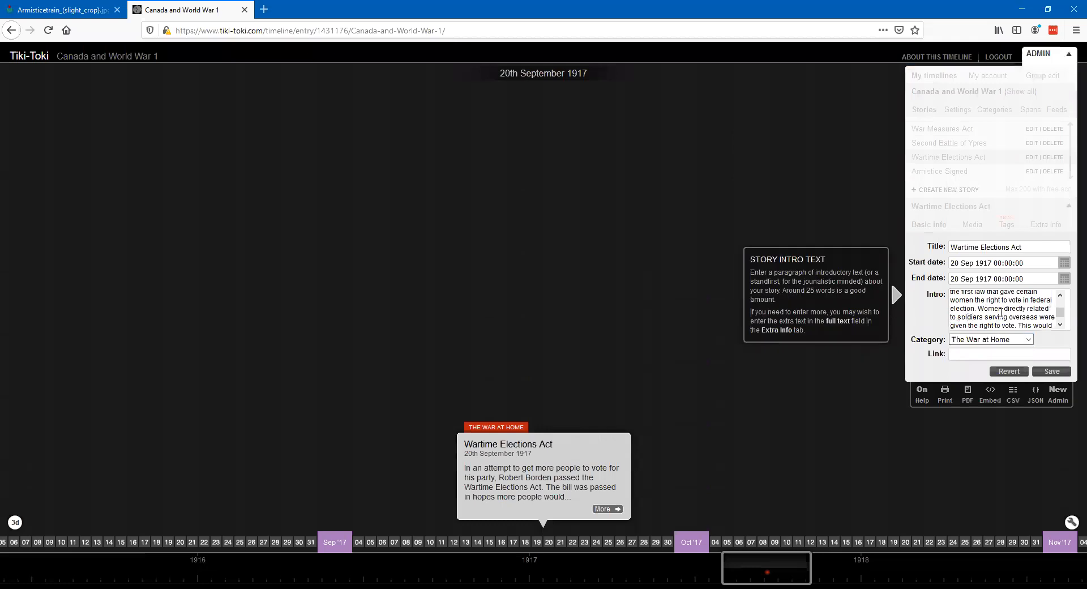
{"action": "scroll", "coordinate": [1008, 308], "scroll_direction": "up", "scroll_amount": 2}
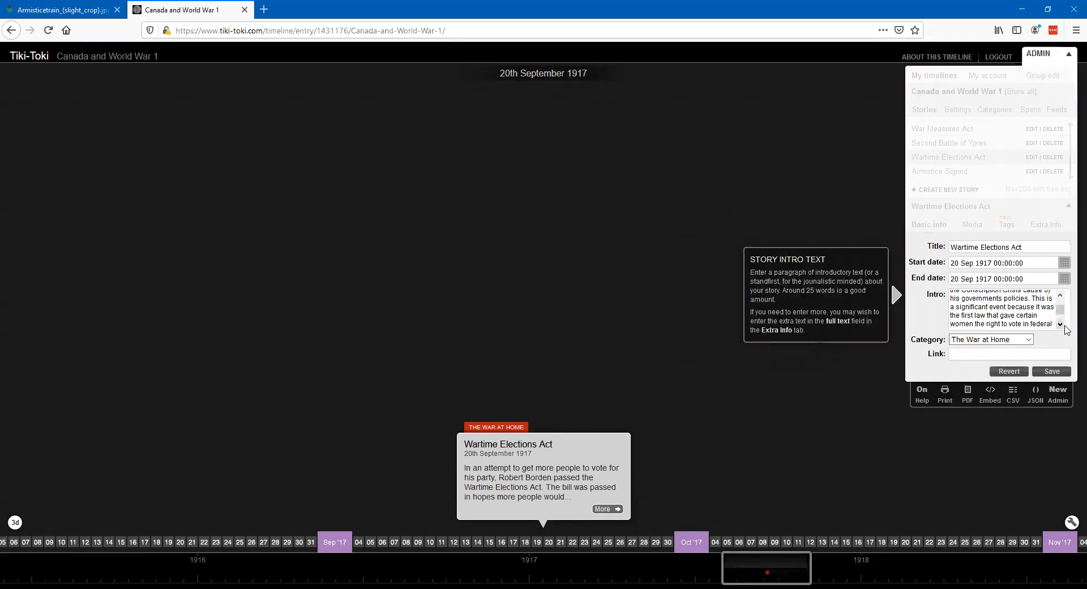
{"action": "scroll", "coordinate": [1065, 329], "scroll_direction": "down", "scroll_amount": 1}
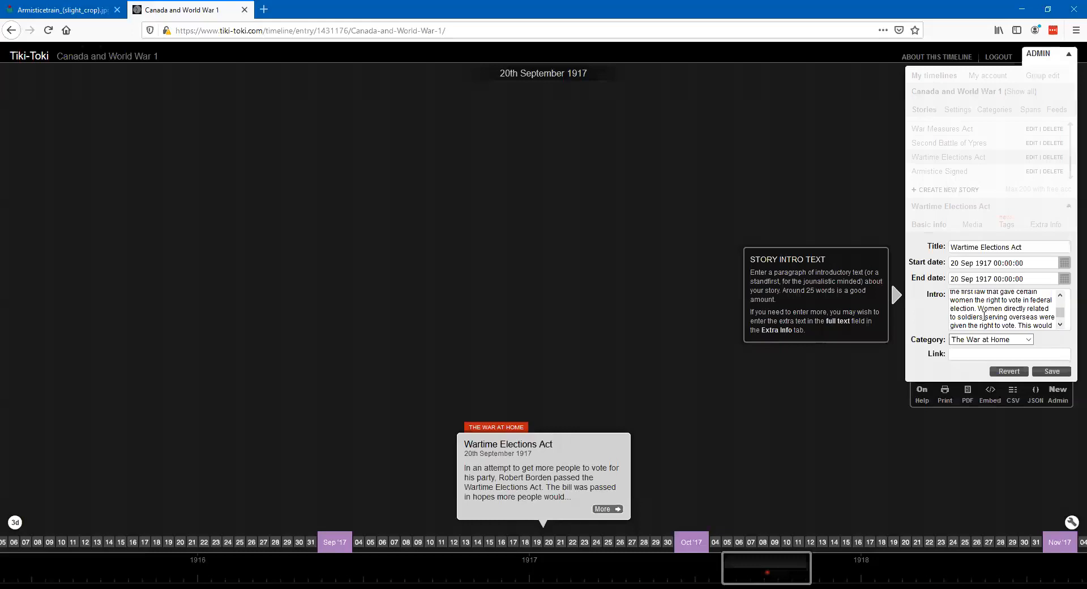
{"action": "type", "text": "s."}
{"action": "left_click", "coordinate": [1051, 372]}
- Check the corrected "Wartime Elections Act" detail view, and review the timeline's stories from "Armistice Signed" back to summer 1914
{"action": "left_click", "coordinate": [608, 509]}
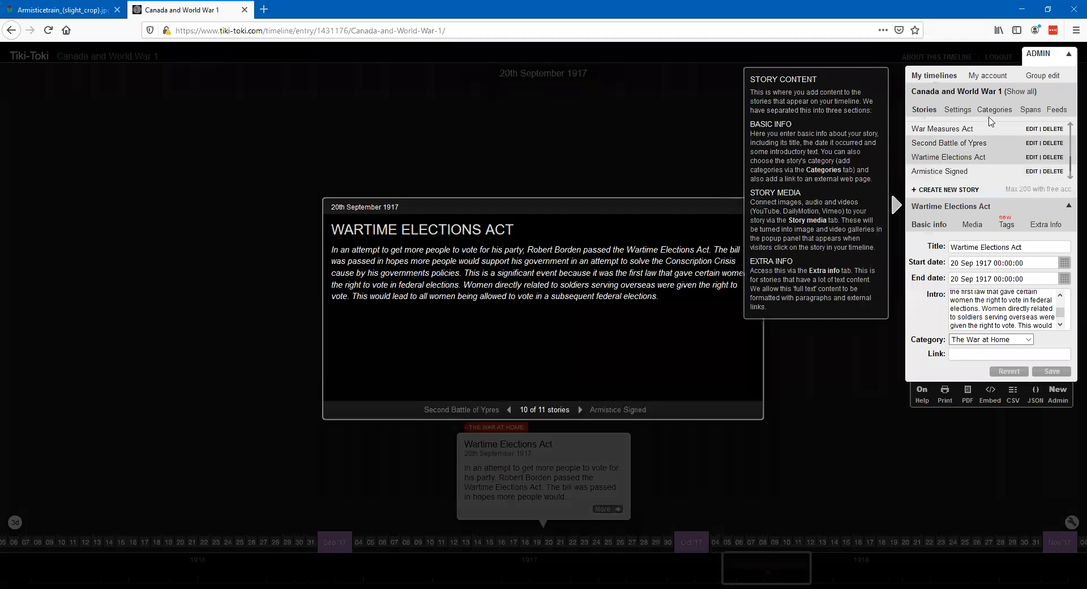
{"action": "left_click", "coordinate": [1060, 56]}
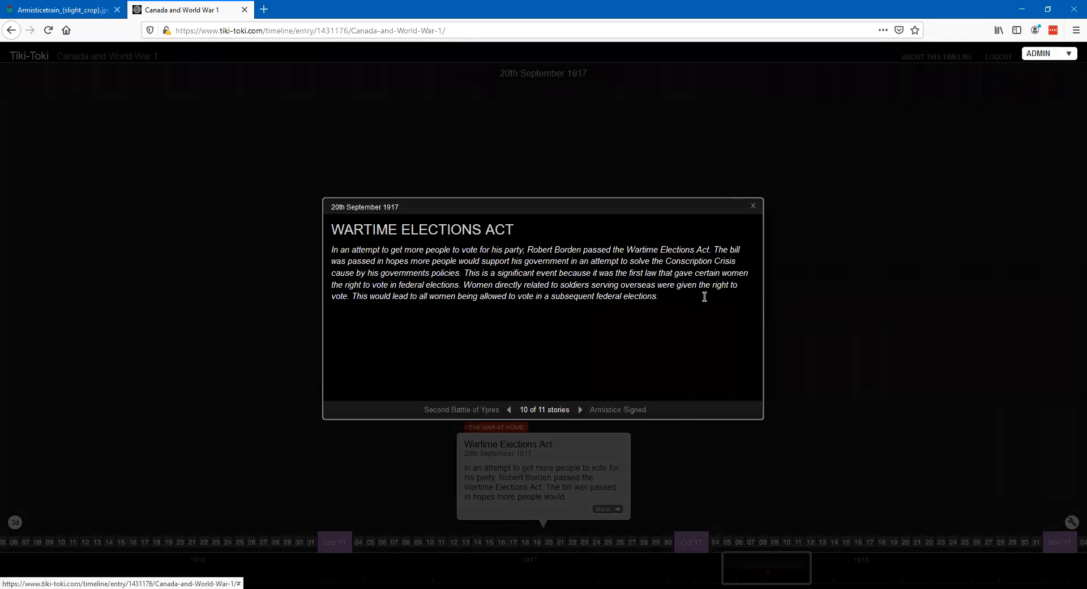
{"action": "left_click_drag", "start_coordinate": [902, 456], "coordinate": [809, 461]}
{"action": "scroll", "coordinate": [811, 461], "scroll_direction": "down", "scroll_amount": 10}
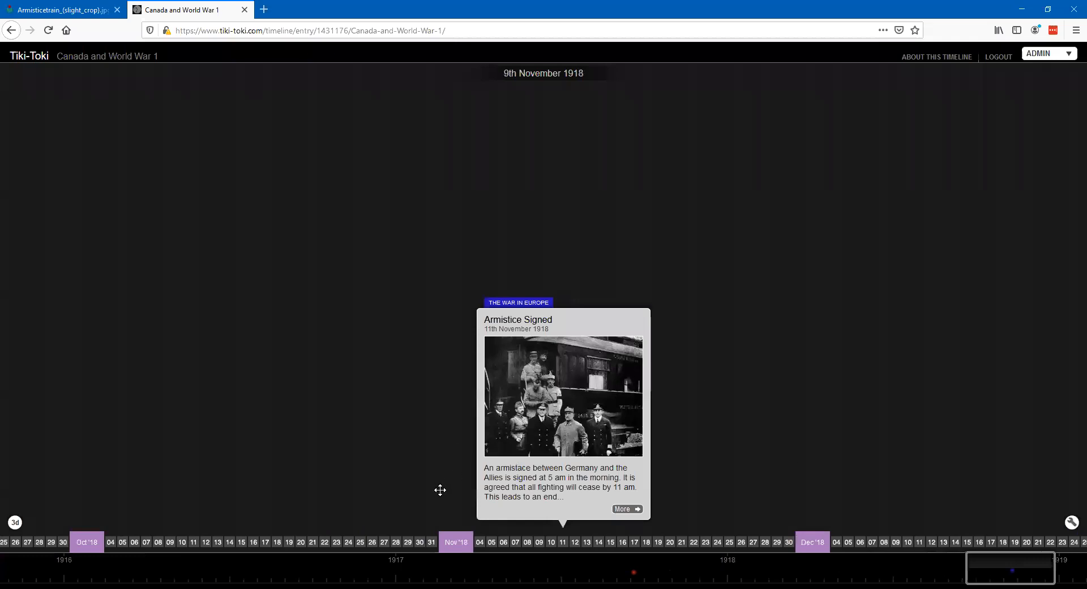
{"action": "scroll", "coordinate": [440, 489], "scroll_direction": "up", "scroll_amount": 15}
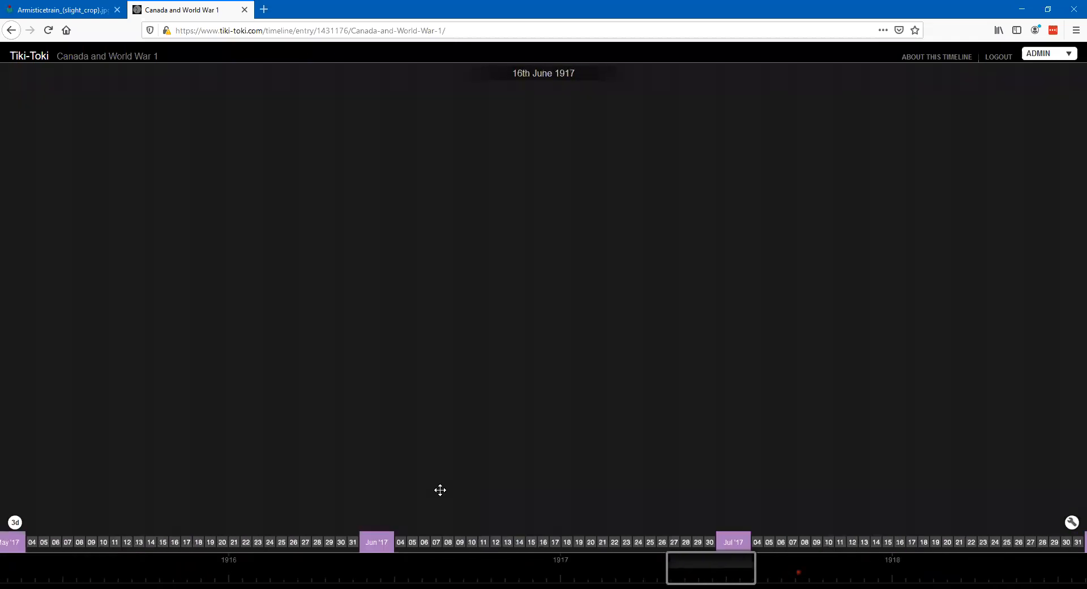
{"action": "scroll", "coordinate": [440, 490], "scroll_direction": "up", "scroll_amount": 15}
{"action": "scroll", "coordinate": [440, 489], "scroll_direction": "up", "scroll_amount": 8}
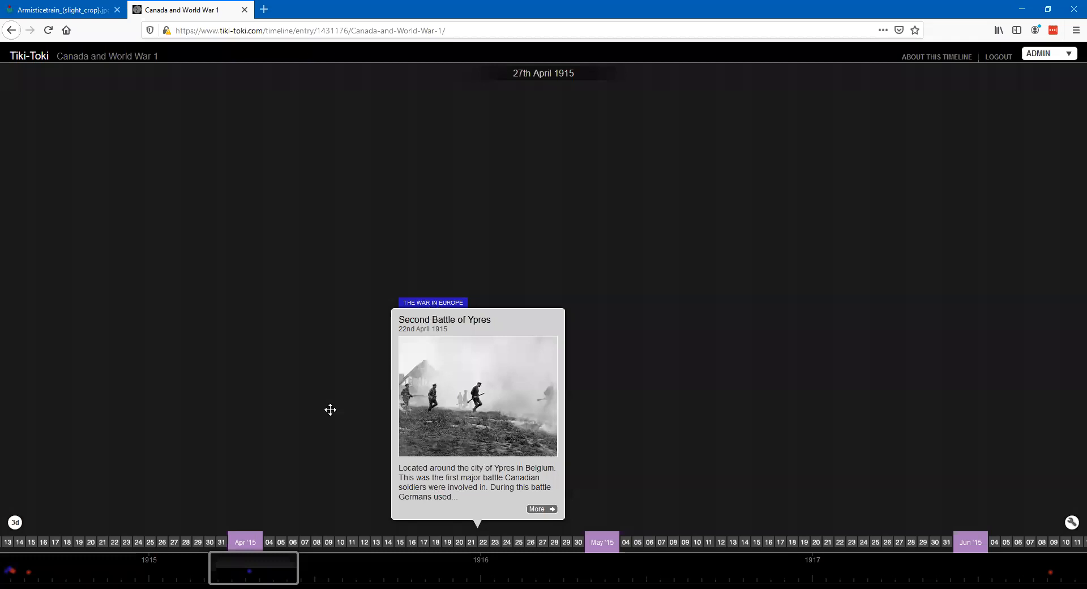
{"action": "scroll", "coordinate": [330, 410], "scroll_direction": "up", "scroll_amount": 12}
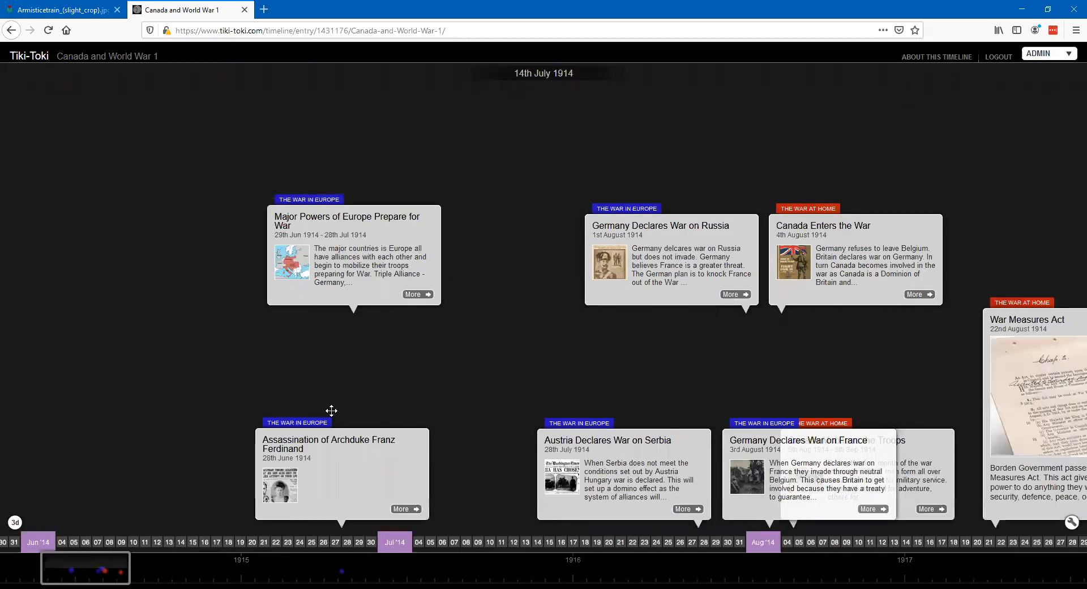
{"action": "scroll", "coordinate": [331, 410], "scroll_direction": "down", "scroll_amount": 2}
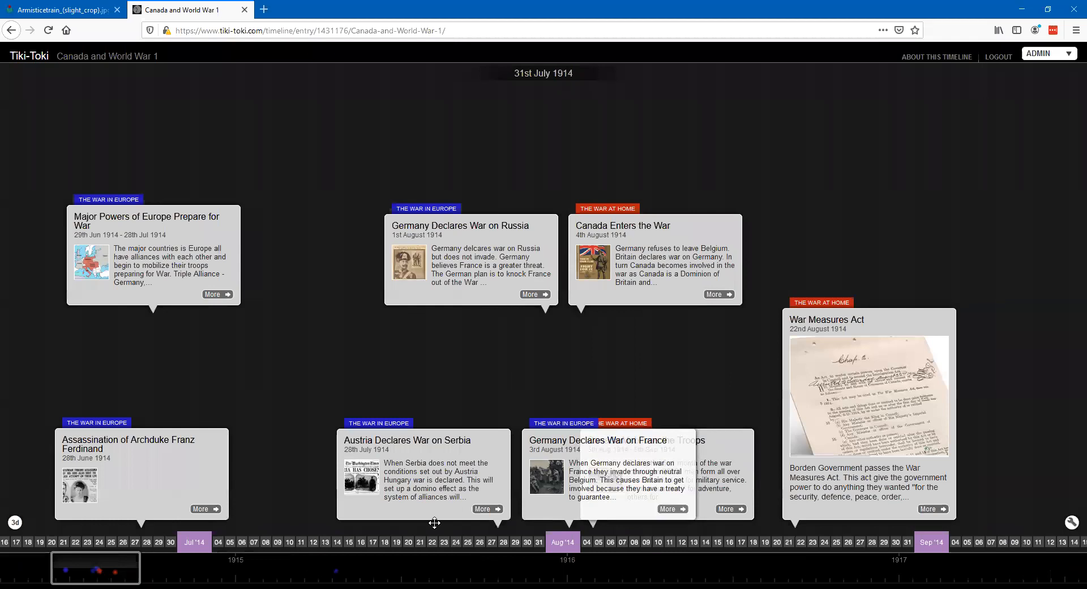
- Look through the account details and the list of all timelines, and reopen "Canada and World War 1" for editing
{"action": "left_click", "coordinate": [1068, 56]}
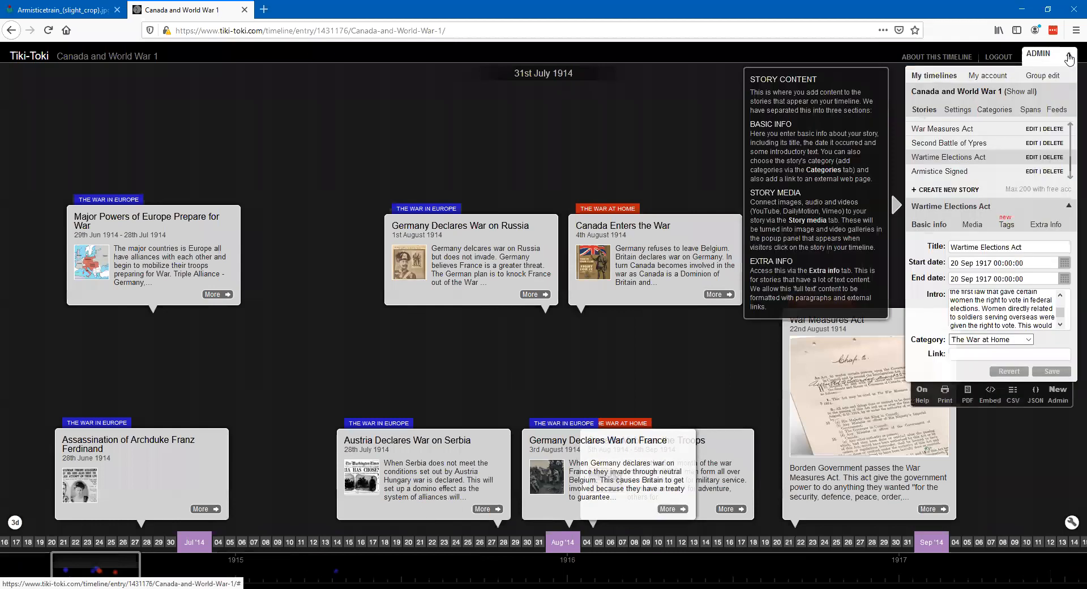
{"action": "left_click", "coordinate": [933, 81]}
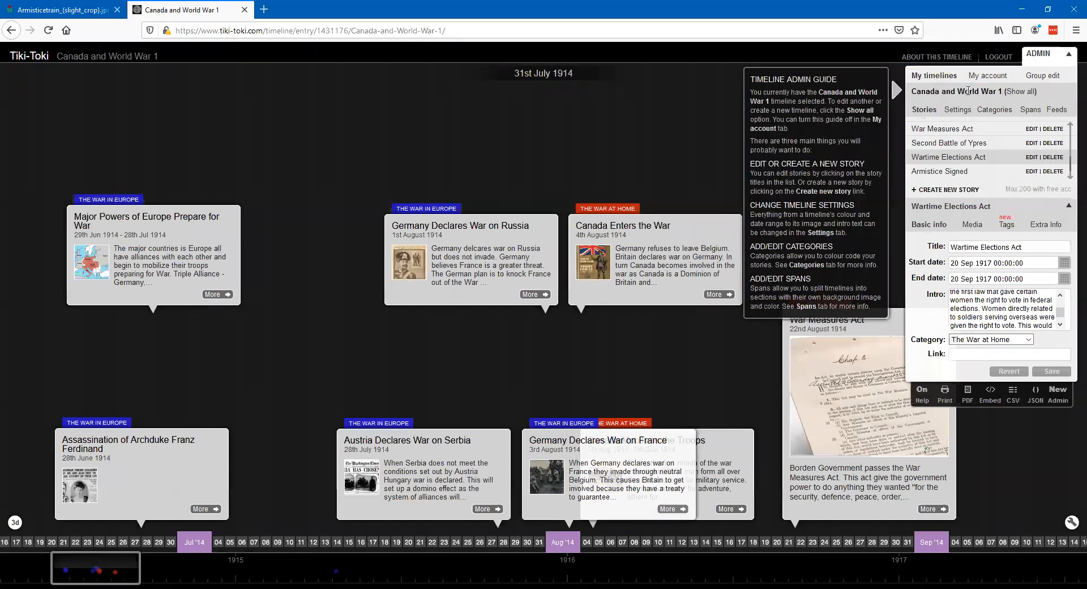
{"action": "left_click", "coordinate": [987, 79]}
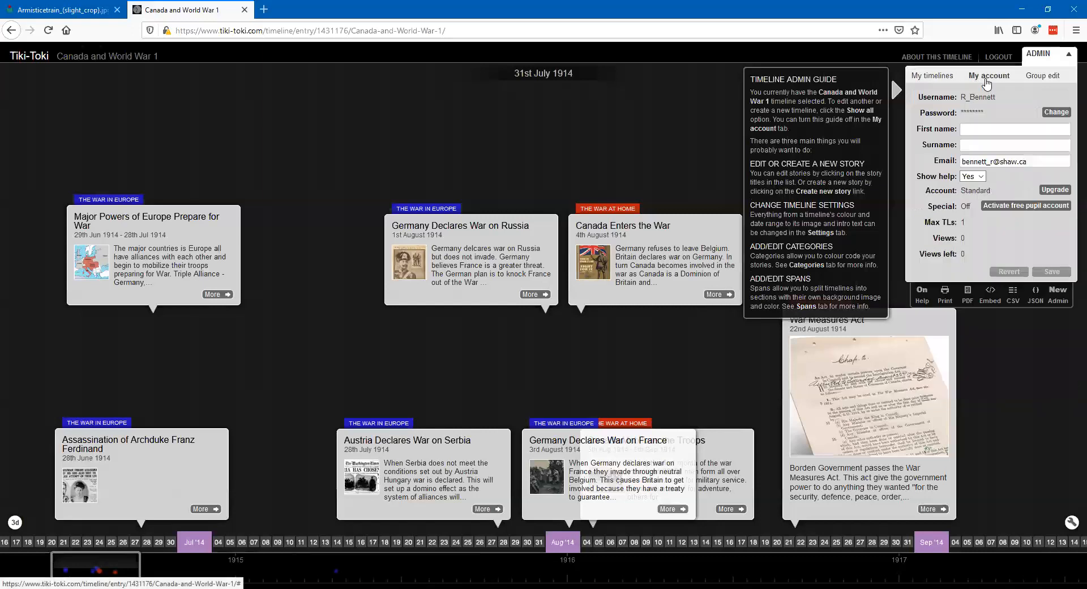
{"action": "left_click", "coordinate": [933, 79]}
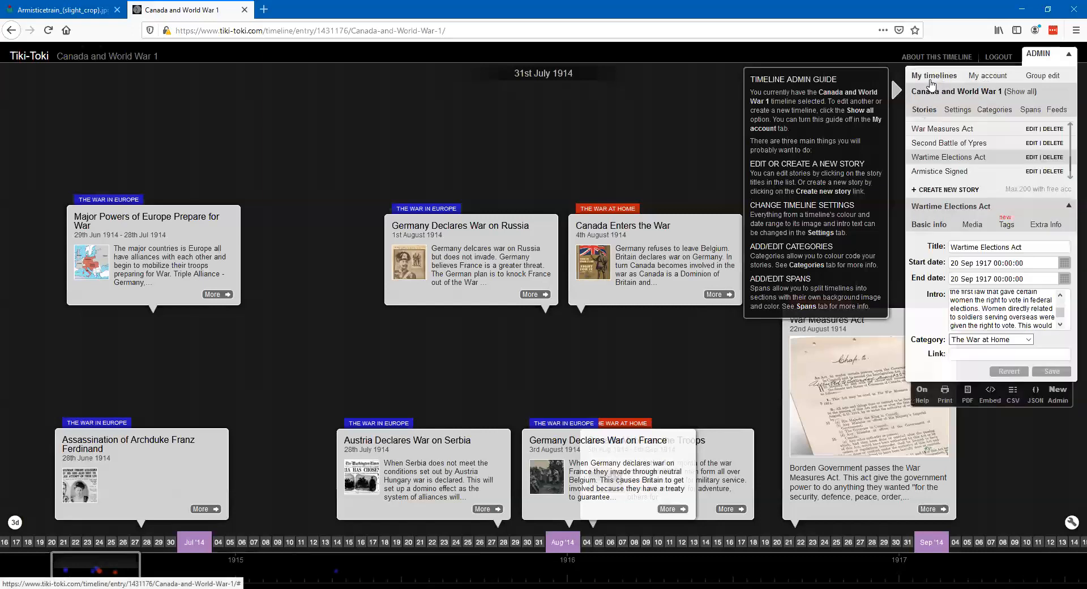
{"action": "left_click", "coordinate": [1024, 93]}
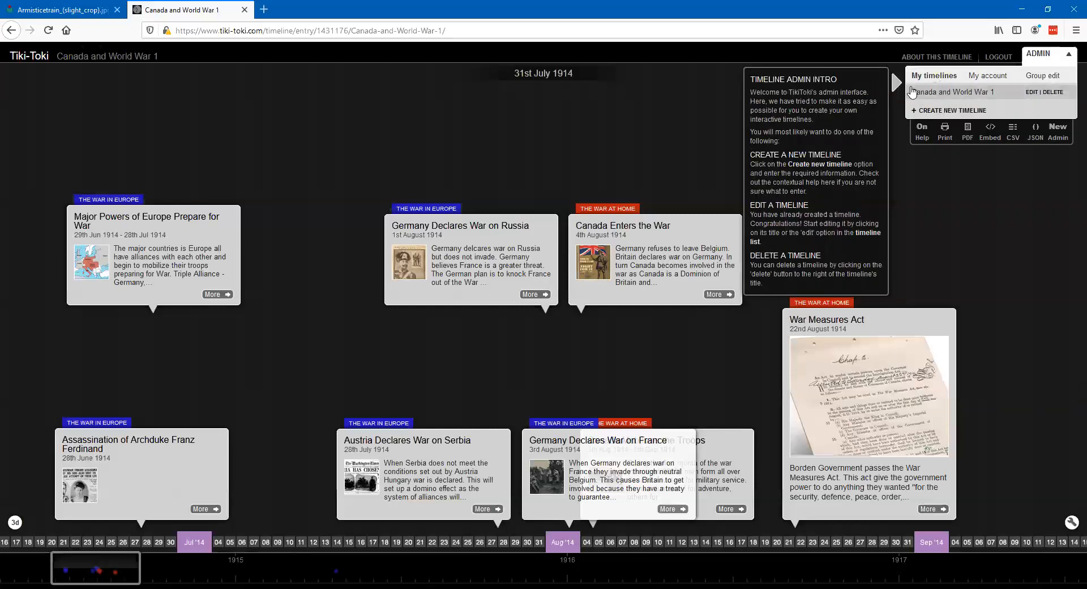
{"action": "left_click", "coordinate": [1029, 92]}
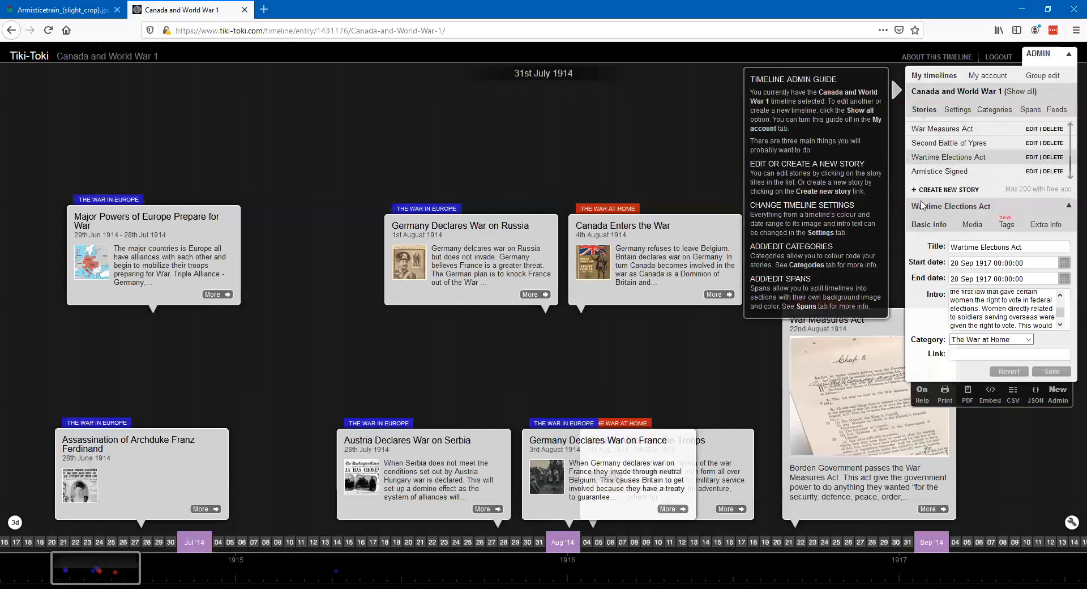
{"action": "left_click", "coordinate": [997, 261]}
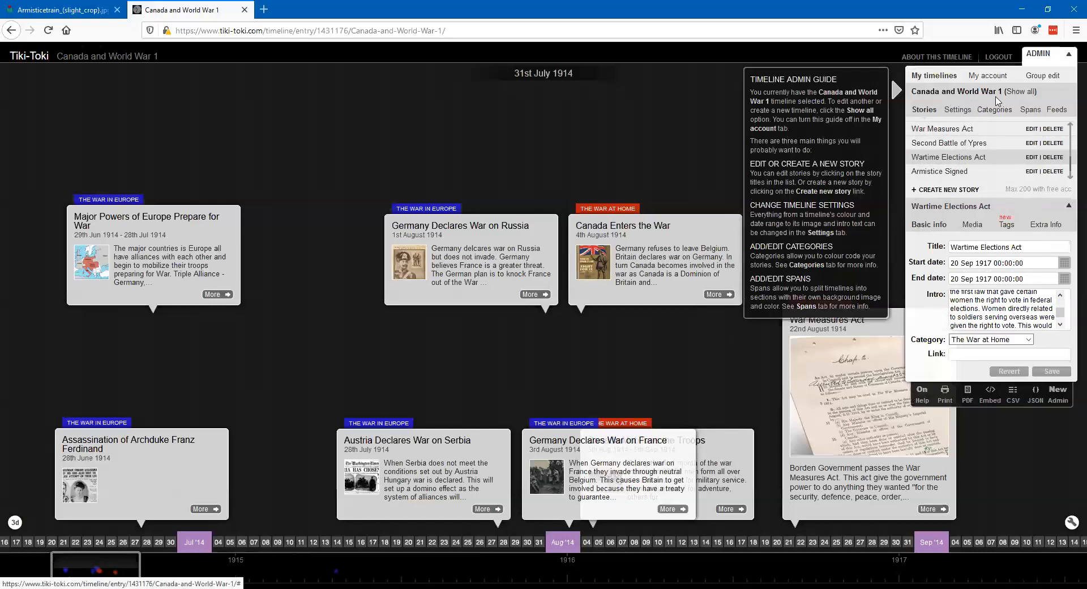
- Try the Equal Spacing 1 and Equal Spacing 2 options for the story spacing in the timeline's settings
{"action": "left_click", "coordinate": [955, 113]}
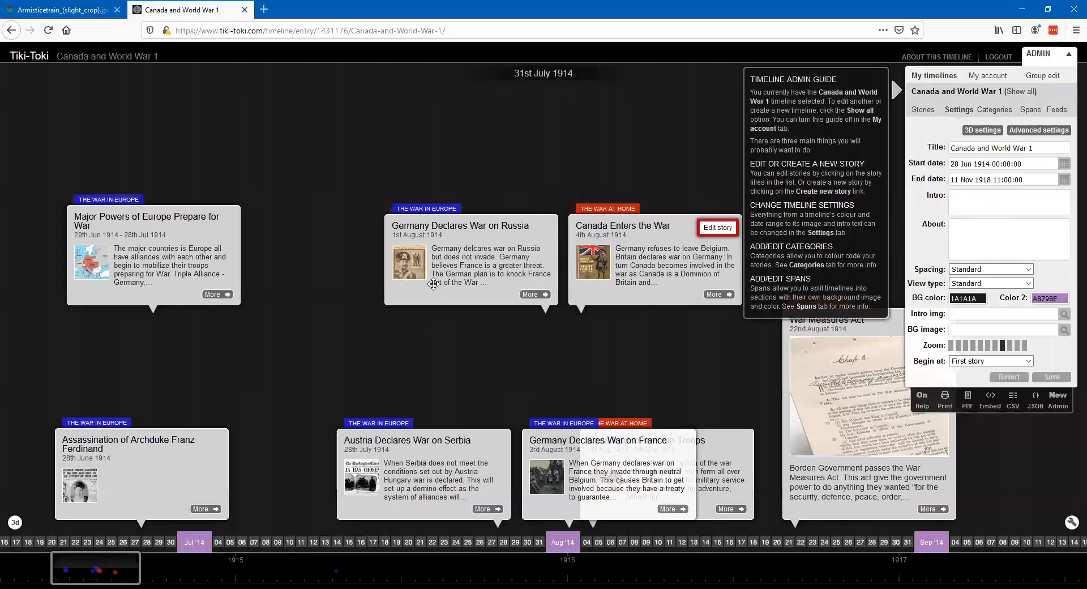
{"action": "left_click", "coordinate": [1029, 270]}
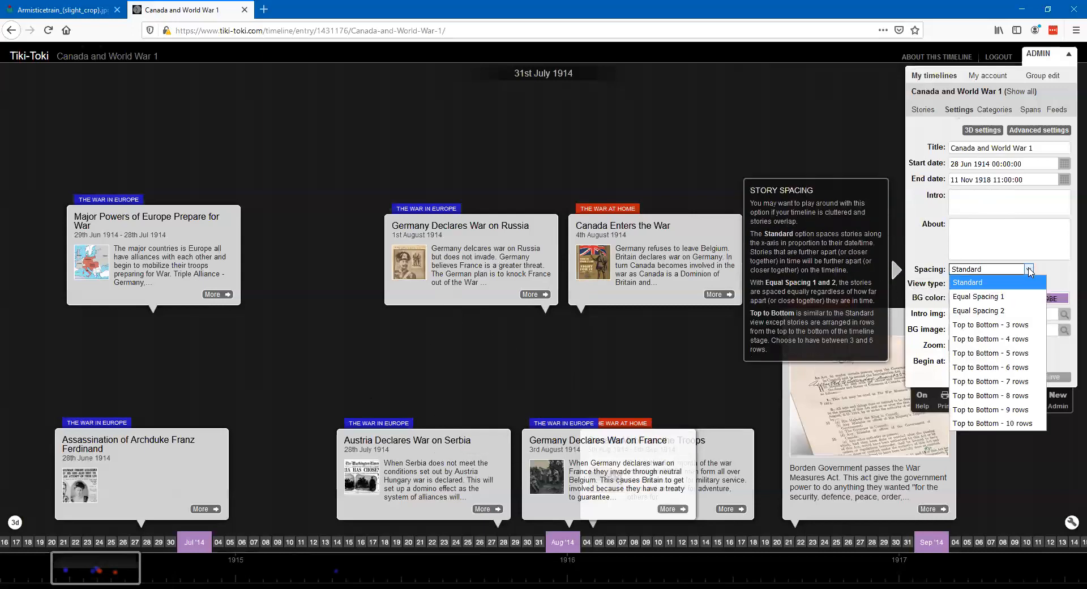
{"action": "left_click", "coordinate": [1010, 296]}
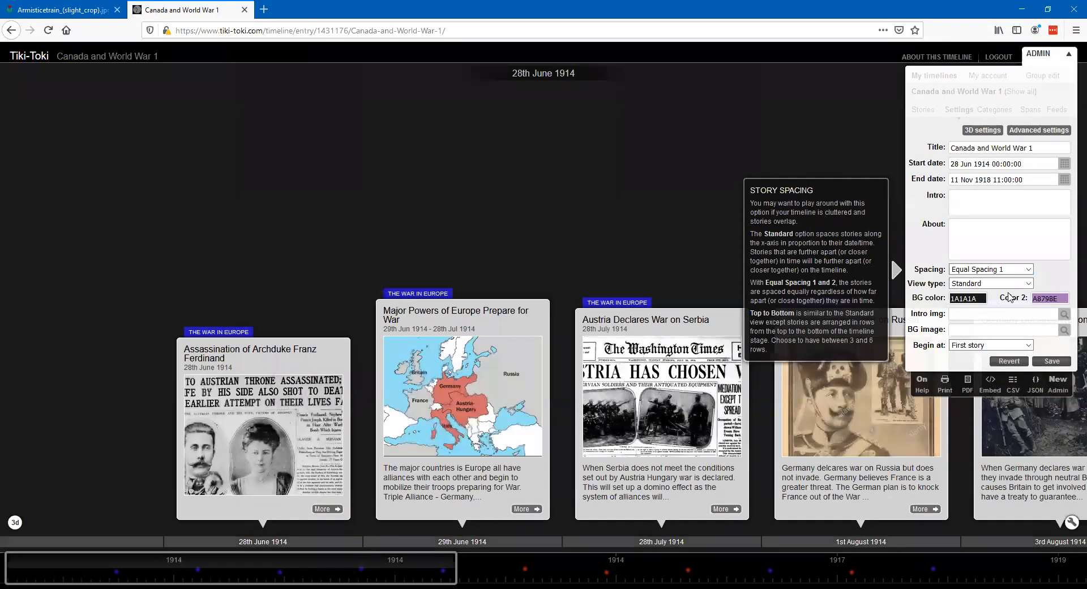
{"action": "left_click", "coordinate": [1029, 269]}
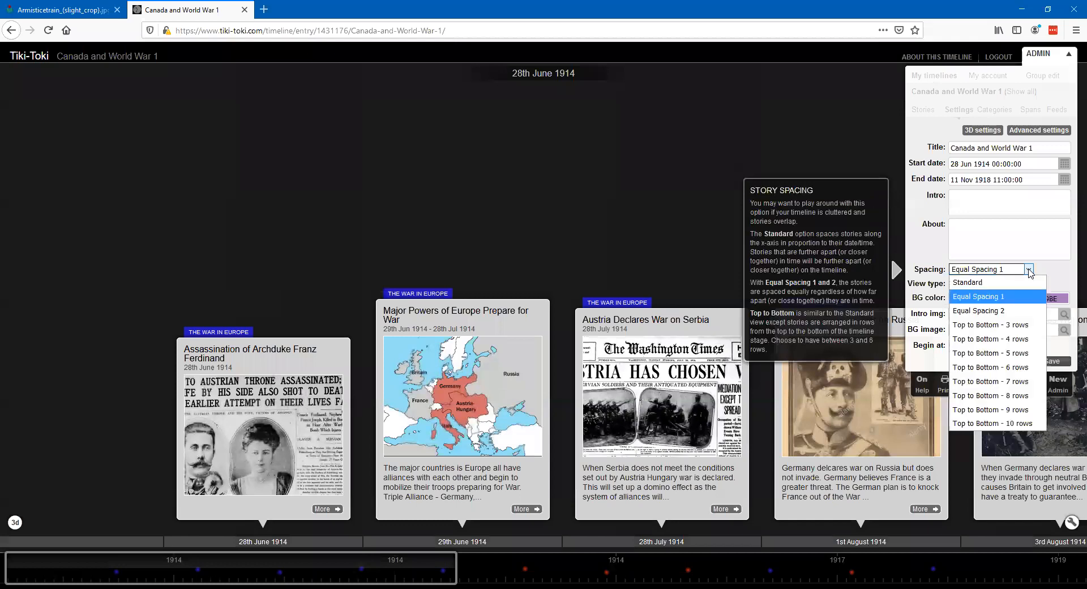
{"action": "left_click", "coordinate": [1016, 311]}
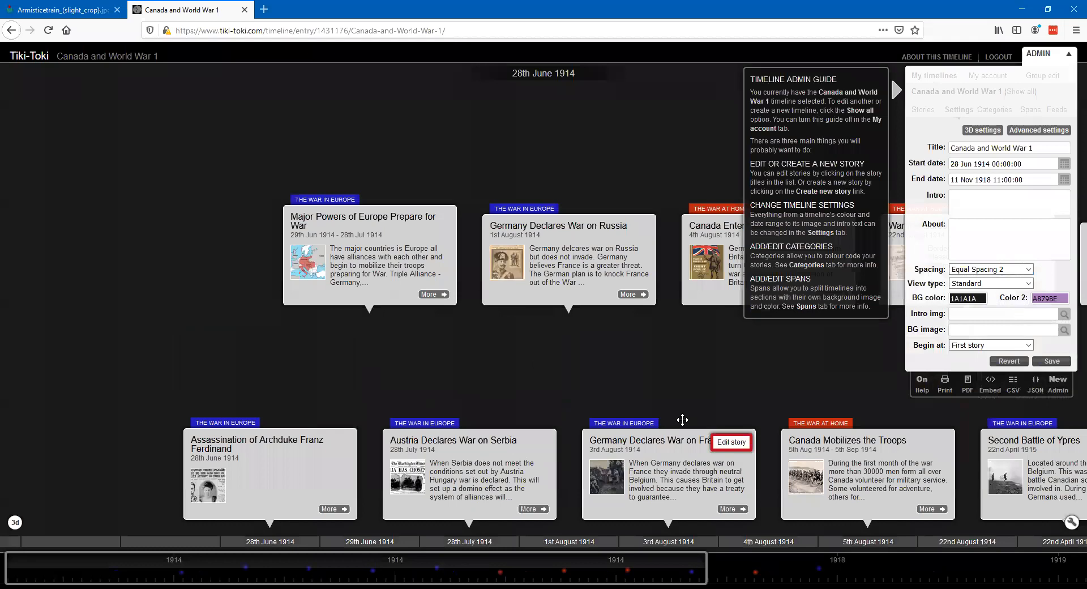
- Set the story spacing to "Top to Bottom - 5 rows" and examine how the stories around August 1914 are arranged
{"action": "left_click", "coordinate": [1029, 270]}
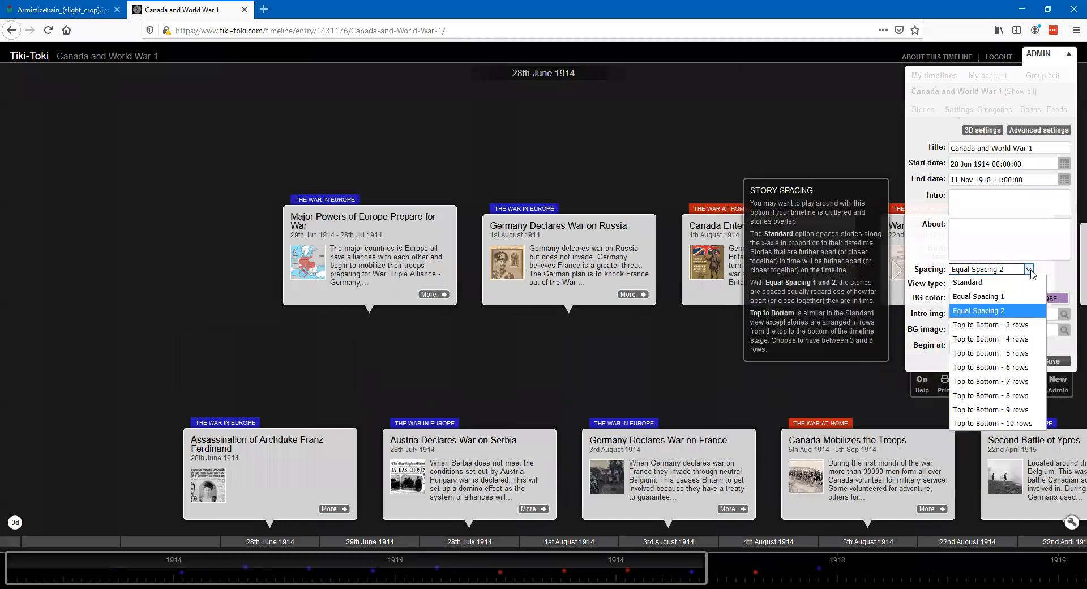
{"action": "left_click", "coordinate": [1006, 353]}
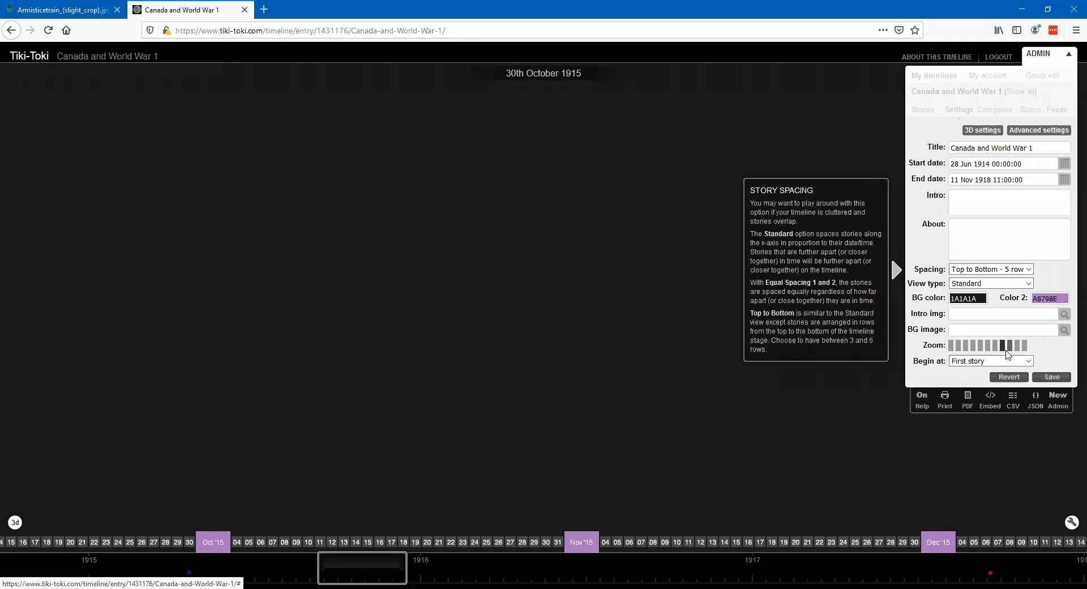
{"action": "scroll", "coordinate": [558, 413], "scroll_direction": "up", "scroll_amount": 10}
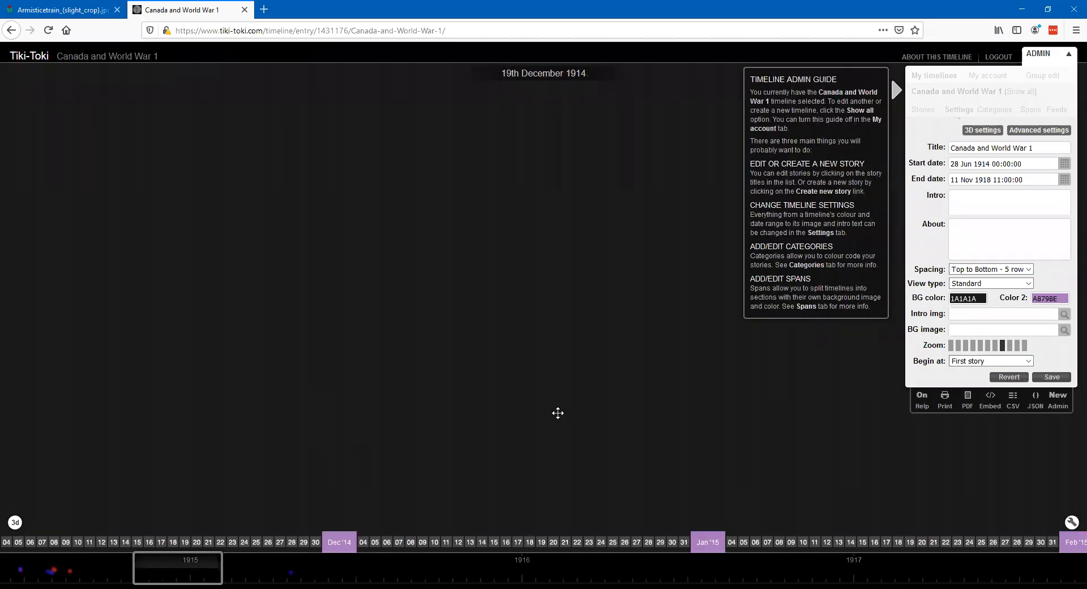
{"action": "scroll", "coordinate": [558, 413], "scroll_direction": "up", "scroll_amount": 5}
{"action": "scroll", "coordinate": [558, 413], "scroll_direction": "down", "scroll_amount": 2}
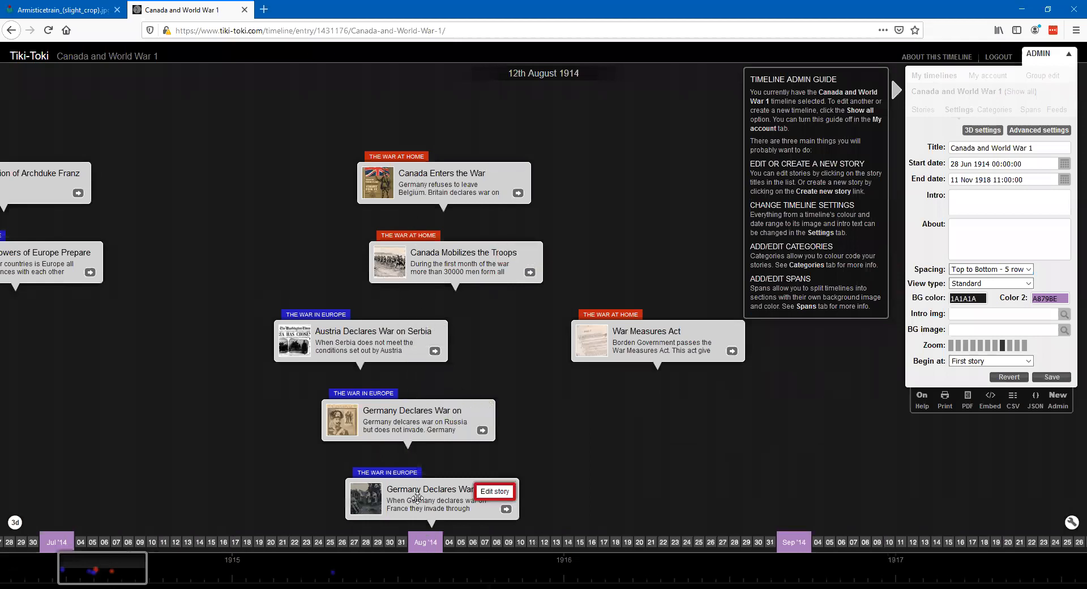
- Try the Category Bands and Coloured Stories view types for the timeline and examine how each one displays the stories
{"action": "left_click", "coordinate": [1028, 270]}
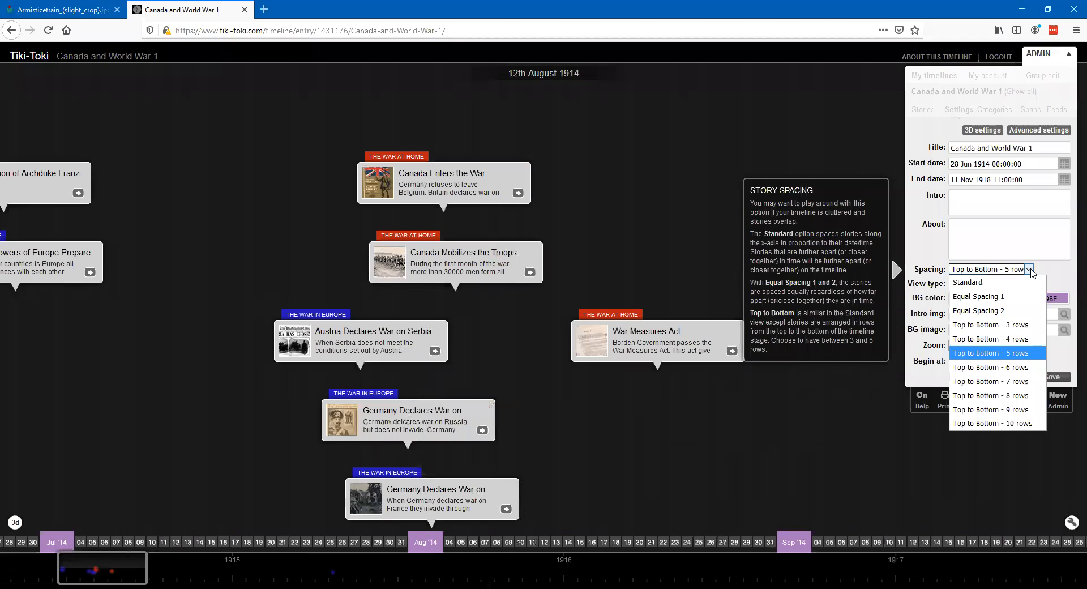
{"action": "left_click", "coordinate": [1029, 270]}
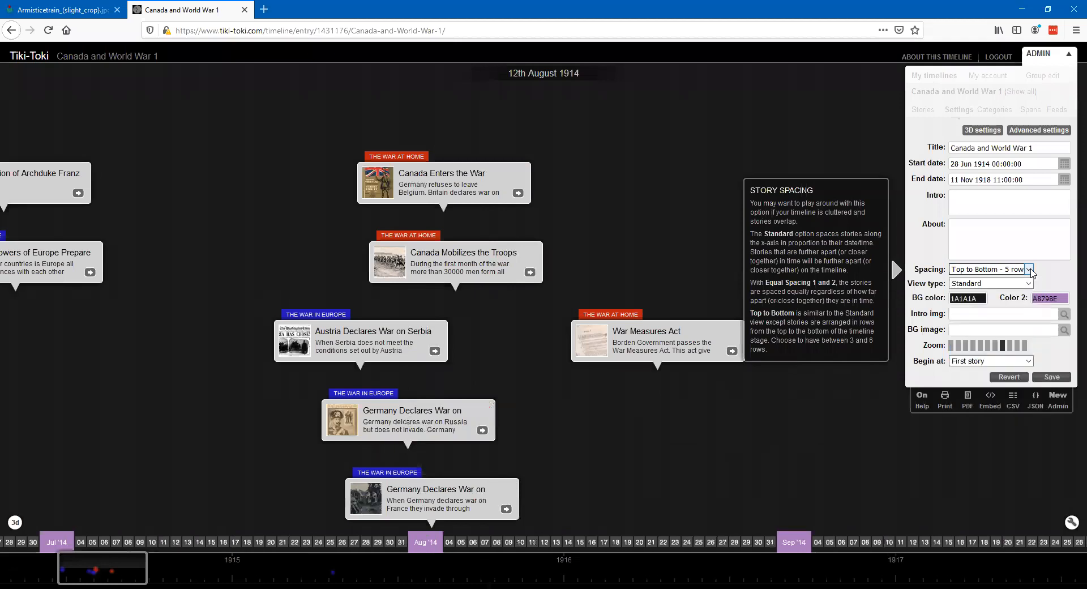
{"action": "left_click", "coordinate": [1028, 283]}
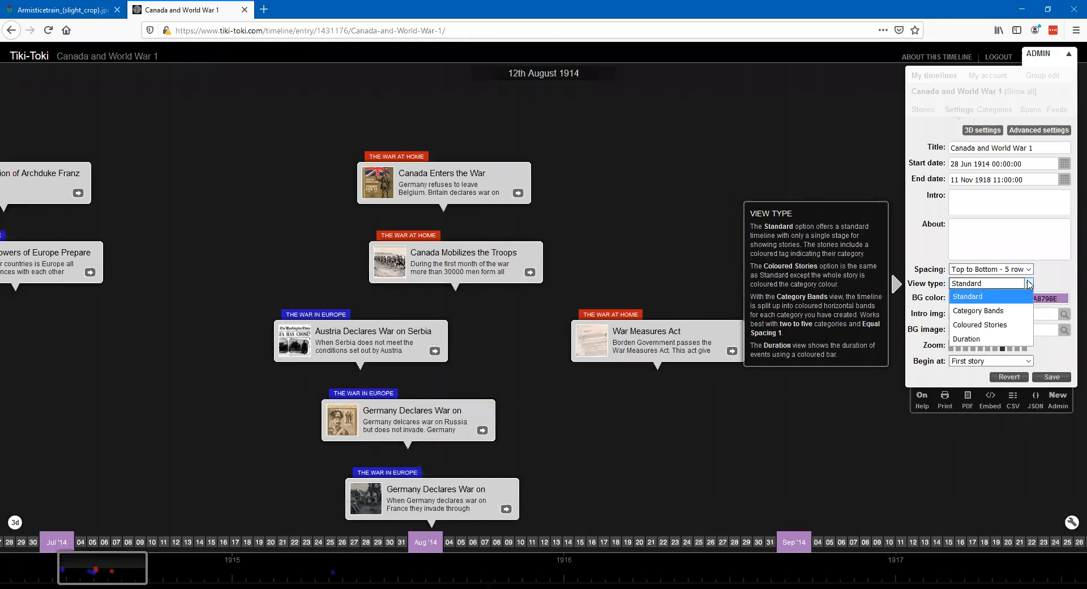
{"action": "left_click", "coordinate": [1010, 310]}
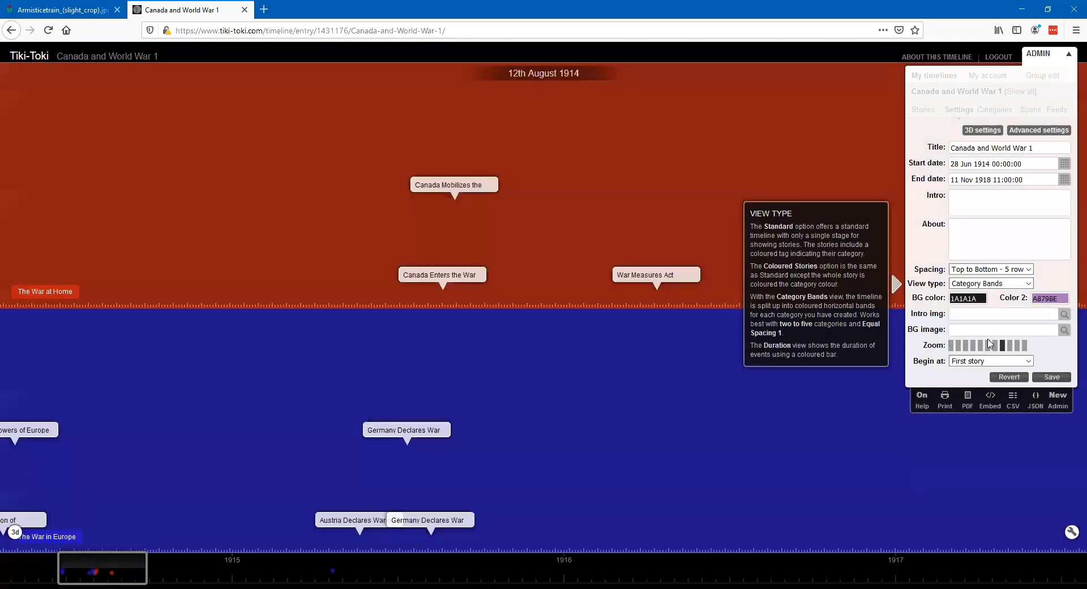
{"action": "mouse_move", "coordinate": [626, 278]}
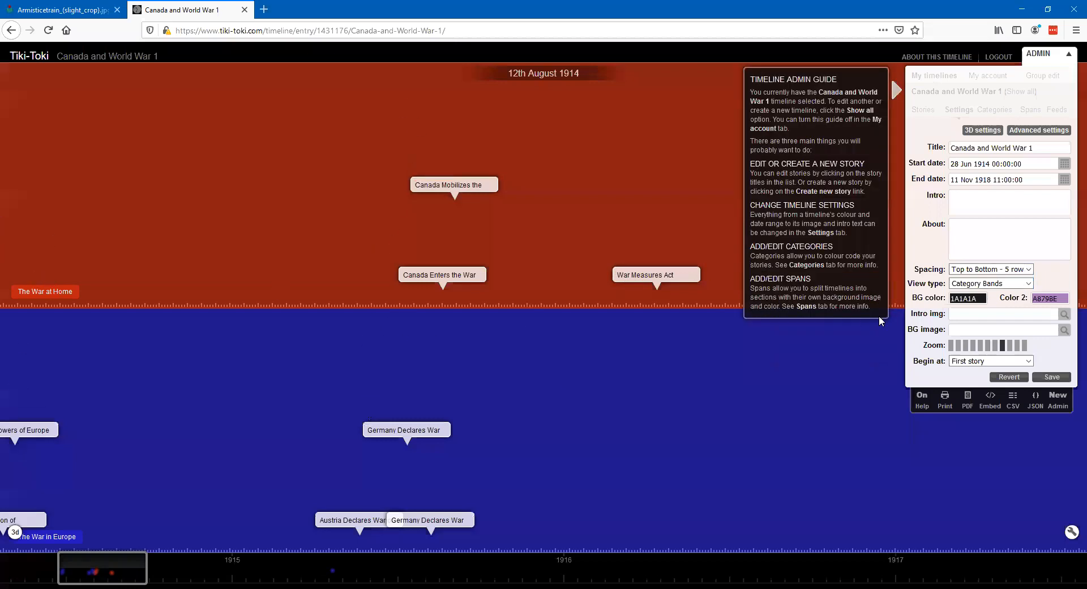
{"action": "left_click", "coordinate": [1026, 283]}
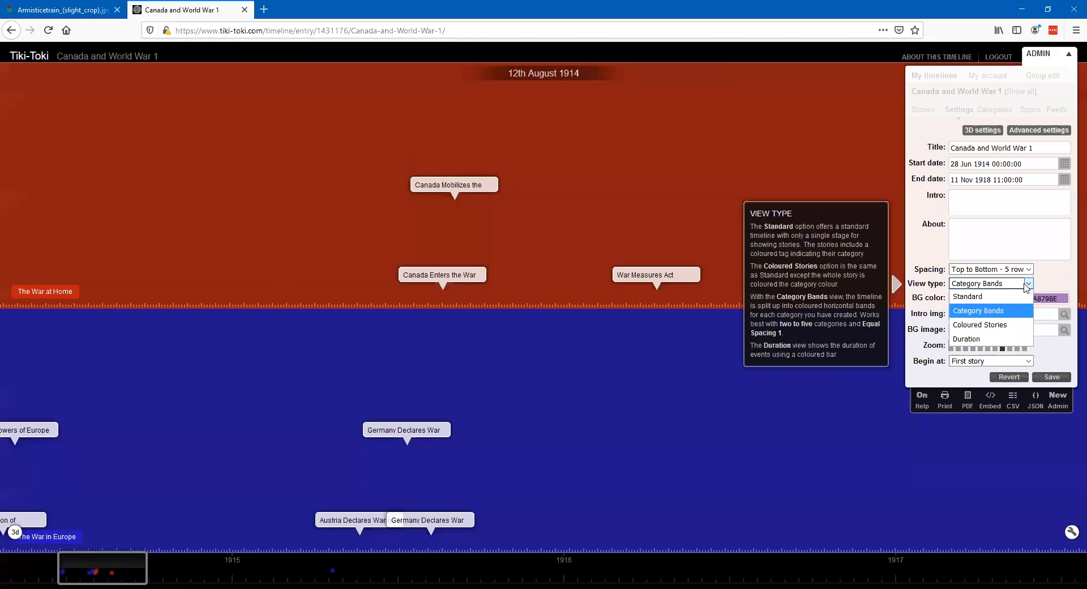
{"action": "left_click", "coordinate": [1012, 324]}
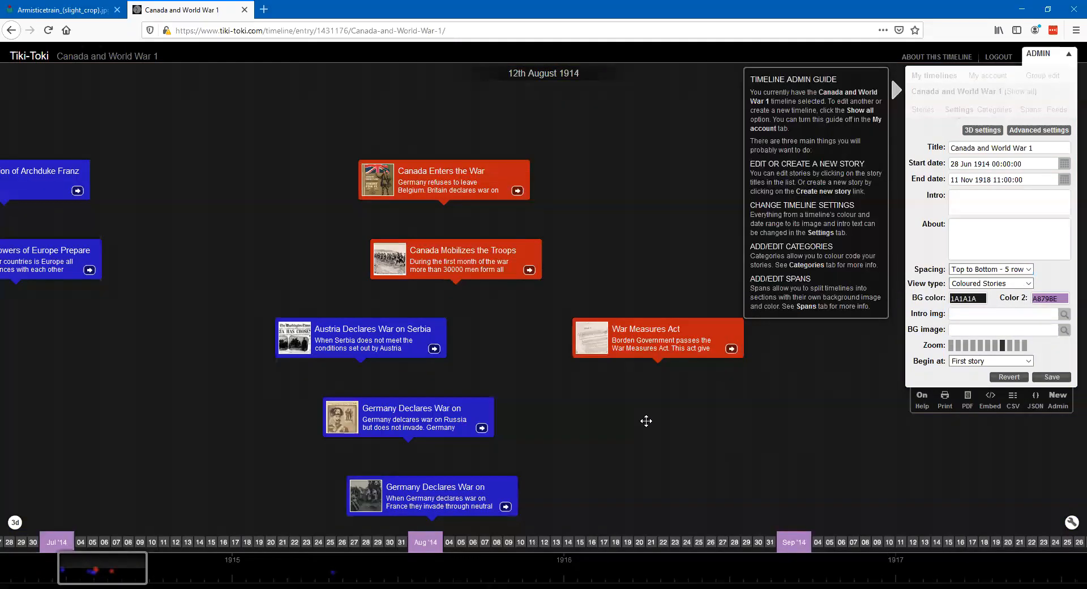
{"action": "mouse_move", "coordinate": [455, 257]}
- Try the Duration view type and return the timeline to the Standard view type
{"action": "left_click", "coordinate": [1025, 283]}
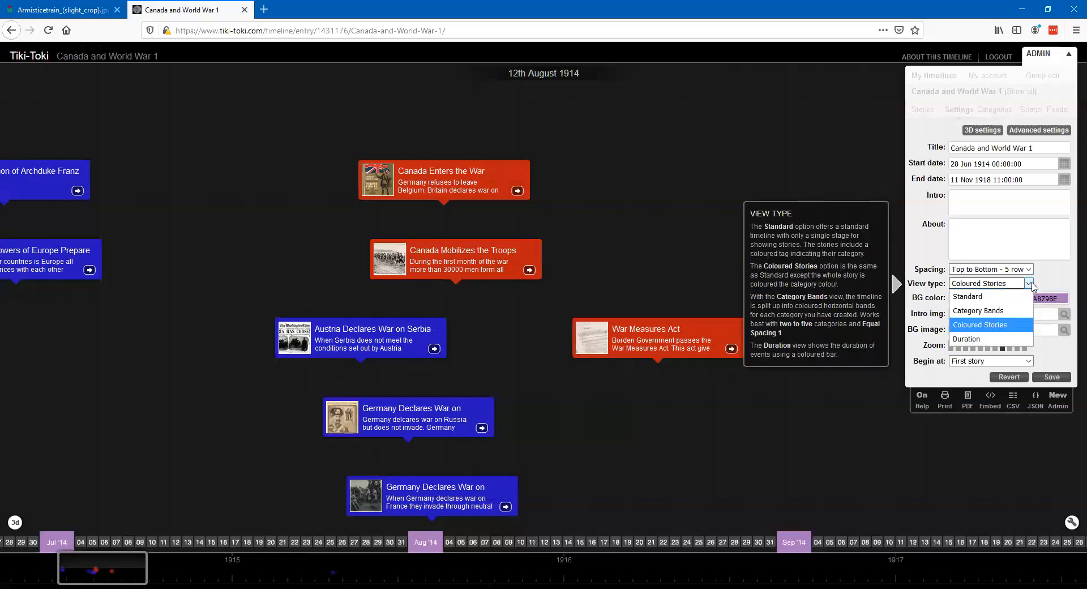
{"action": "left_click", "coordinate": [970, 340]}
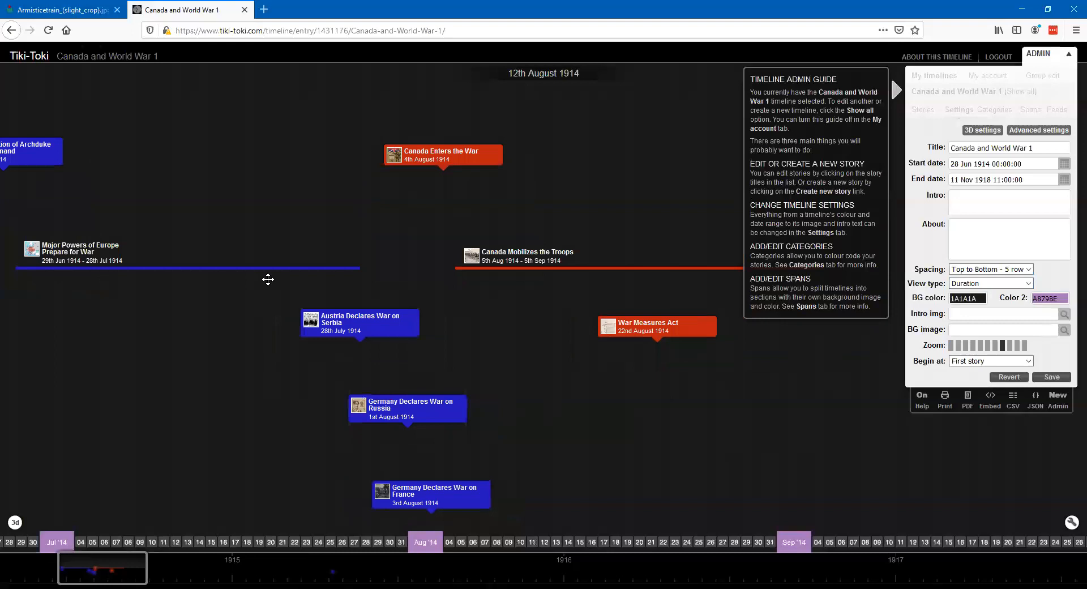
{"action": "left_click", "coordinate": [1028, 284]}
{"action": "left_click", "coordinate": [967, 296]}
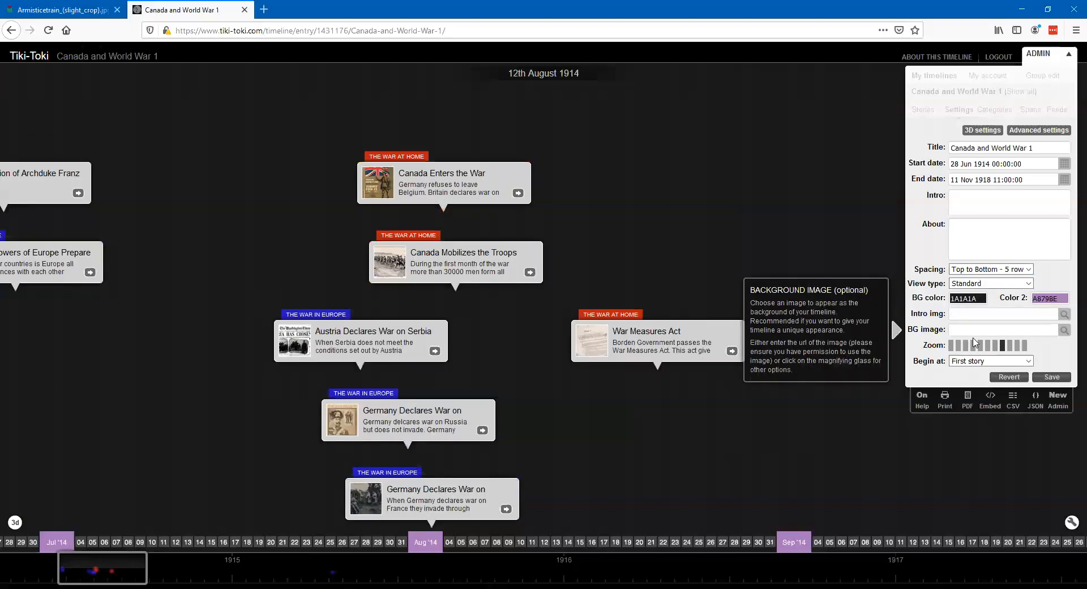
{"action": "mouse_move", "coordinate": [486, 197]}
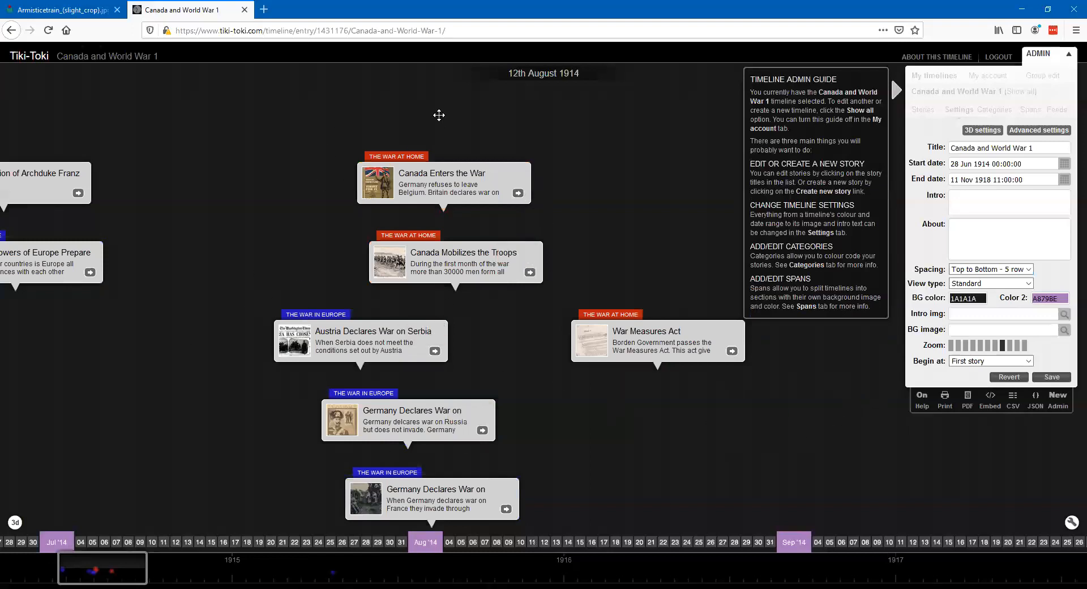
- Search Google Images for "canadian soldiers wwi" in the browser tab that holds the armistice photo
{"action": "mouse_move", "coordinate": [406, 285]}
{"action": "mouse_move", "coordinate": [931, 321]}
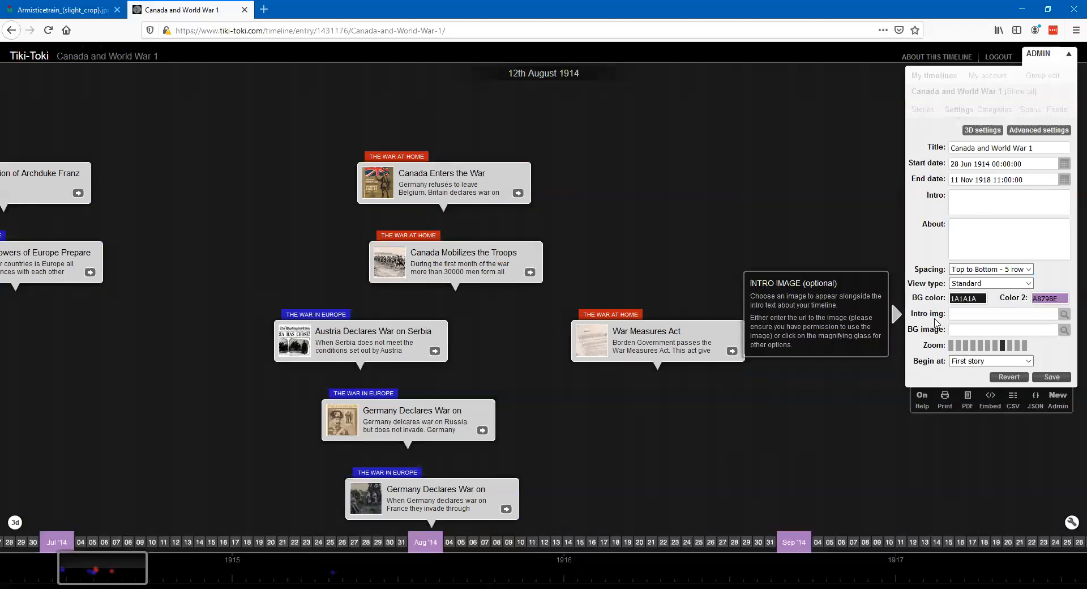
{"action": "mouse_move", "coordinate": [978, 334]}
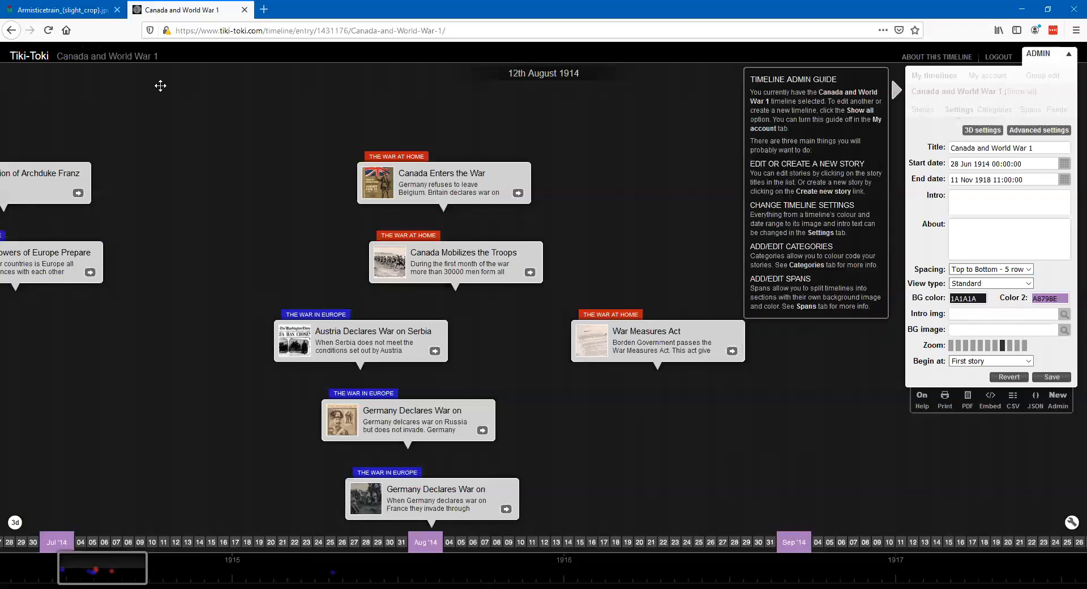
{"action": "left_click", "coordinate": [74, 15]}
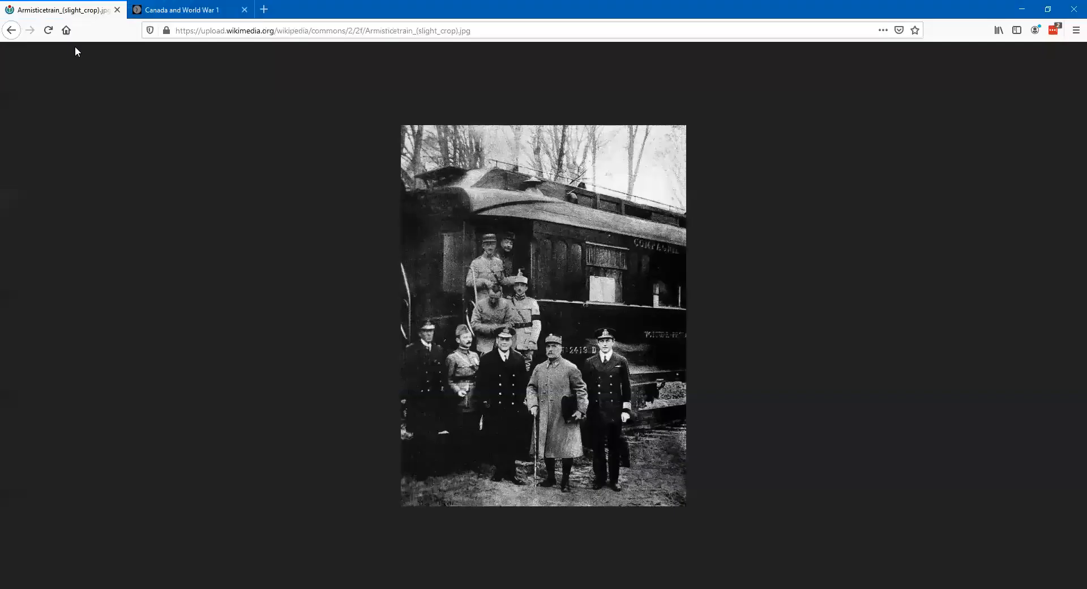
{"action": "left_click", "coordinate": [11, 30]}
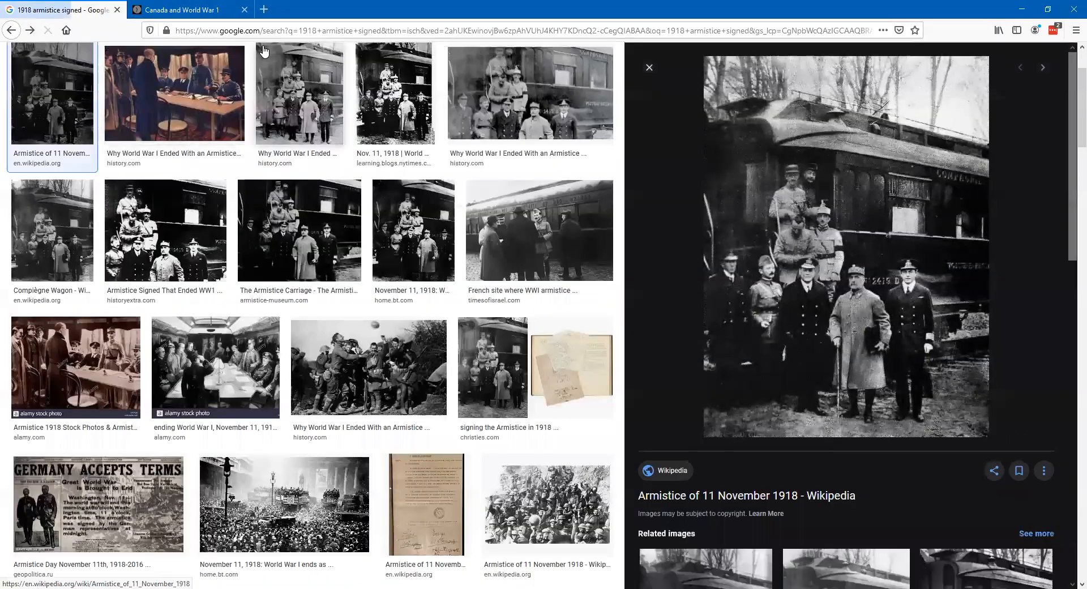
{"action": "left_click", "coordinate": [265, 31]}
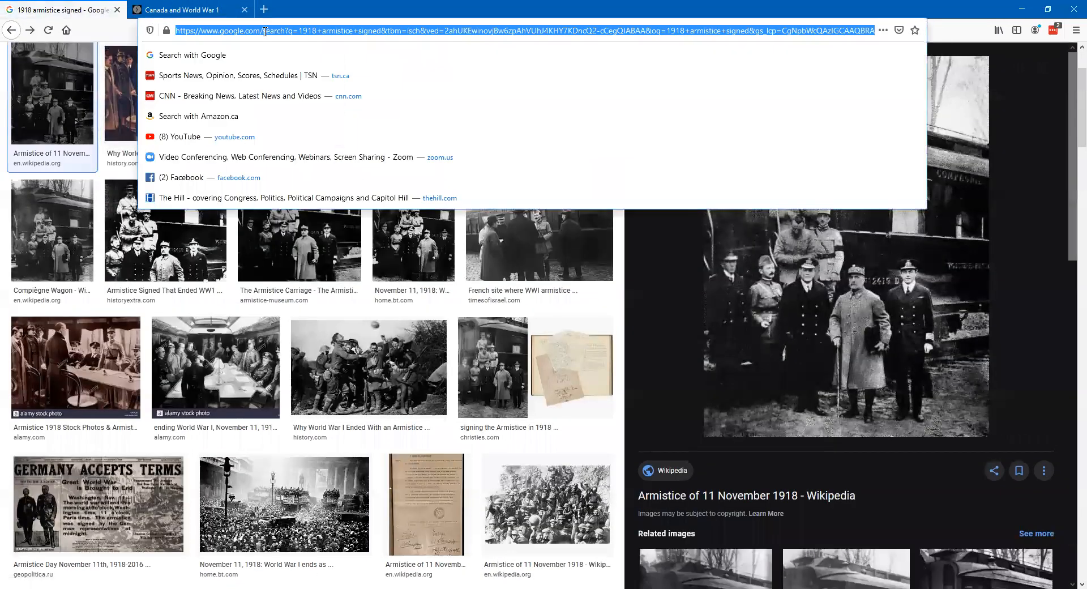
{"action": "type", "text": "canada"}
{"action": "key", "text": "BackSpace"}
{"action": "key", "text": "BackSpace"}
{"action": "key", "text": "BackSpace"}
{"action": "key", "text": "BackSpace"}
{"action": "key", "text": "BackSpace"}
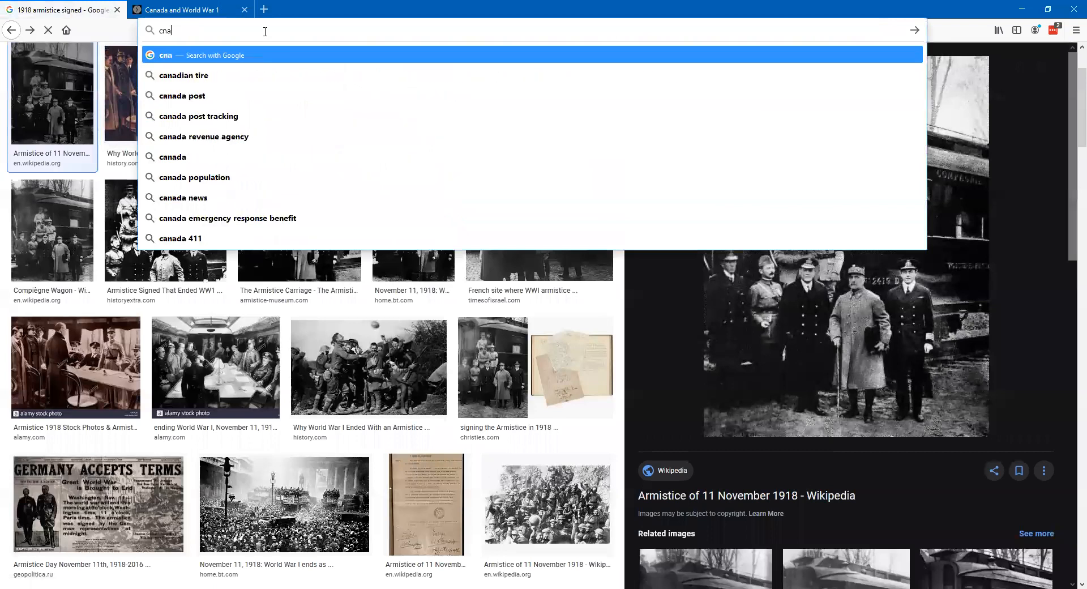
{"action": "type", "text": "anadian"}
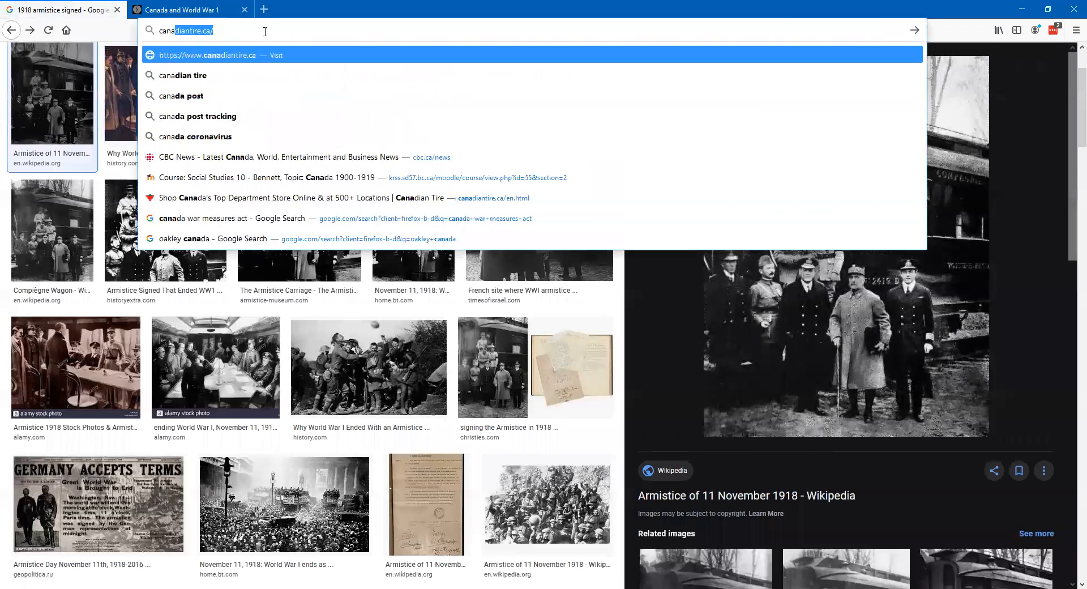
{"action": "type", "text": " solo"}
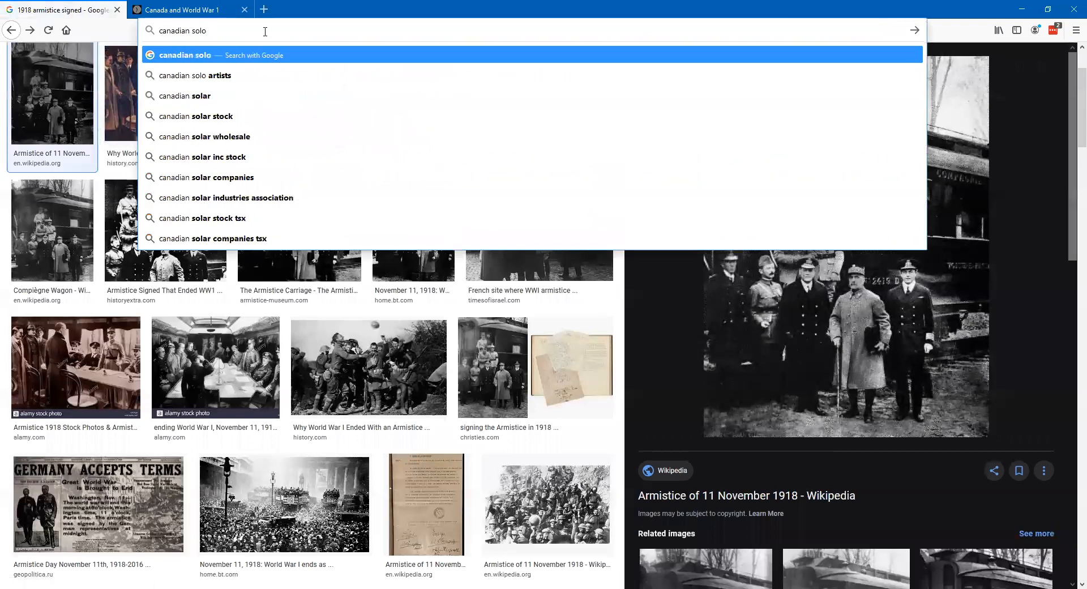
{"action": "key", "text": "BackSpace"}
{"action": "type", "text": "ldiers wwi"}
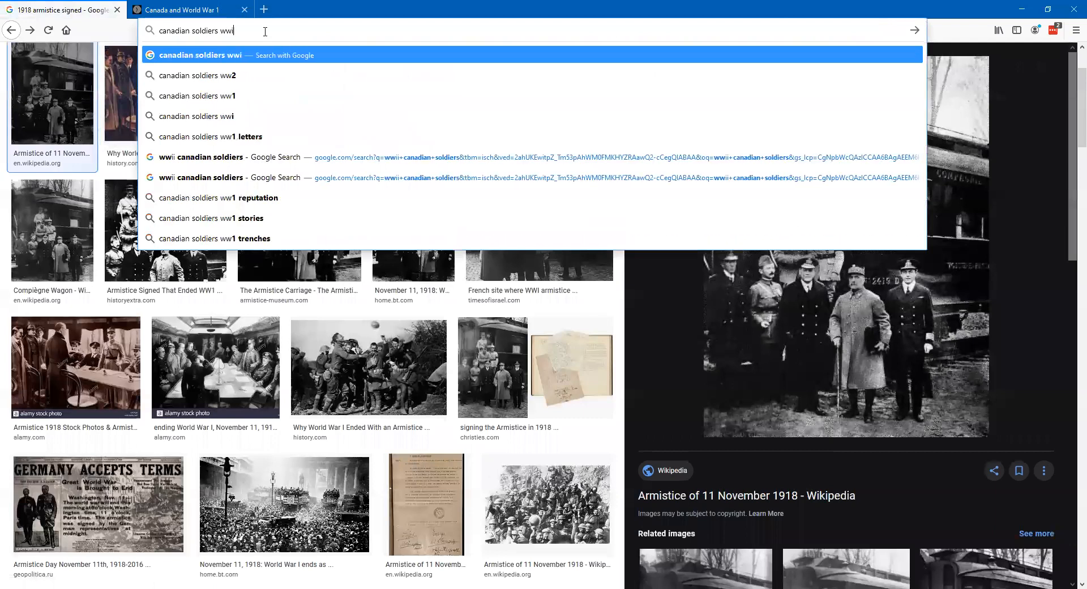
{"action": "key", "text": "Return"}
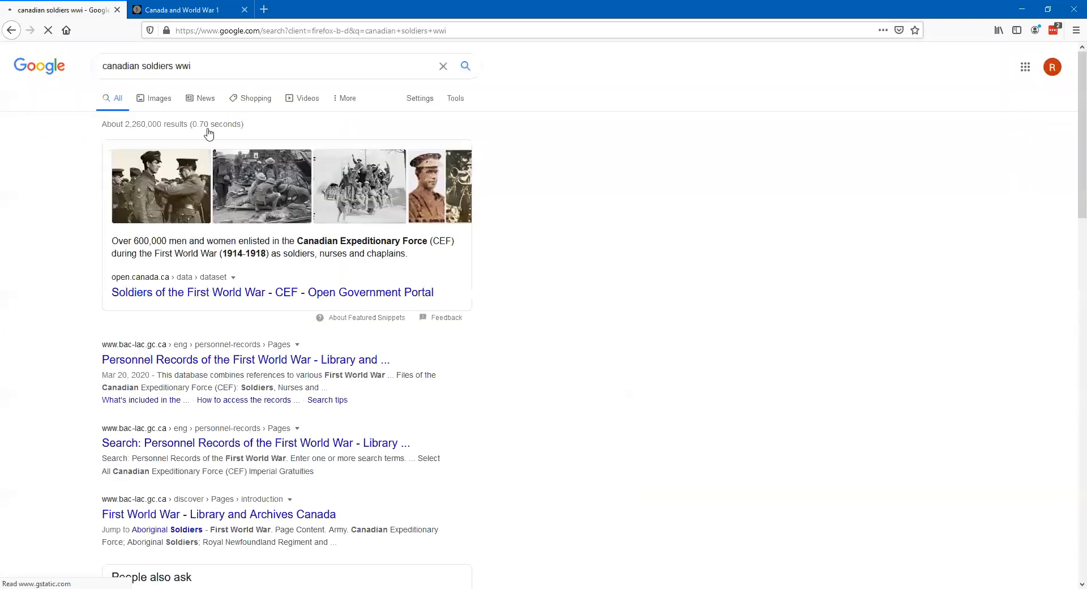
{"action": "left_click", "coordinate": [159, 98]}
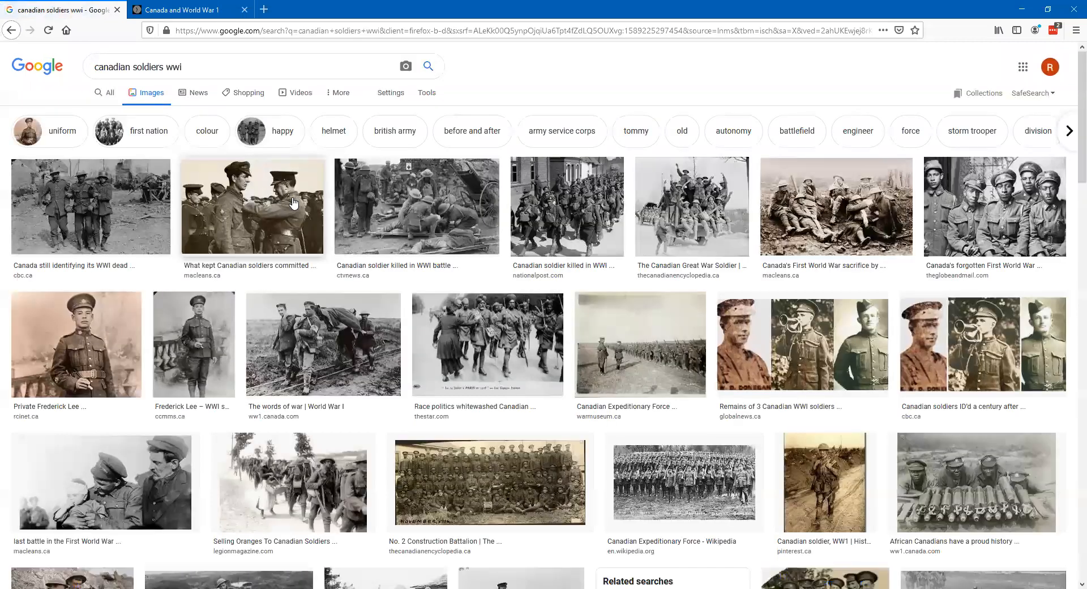
- Open the warmuseum.ca Canadian Expeditionary Force photo of marching soldiers at full size and copy its image address
{"action": "left_click", "coordinate": [639, 370]}
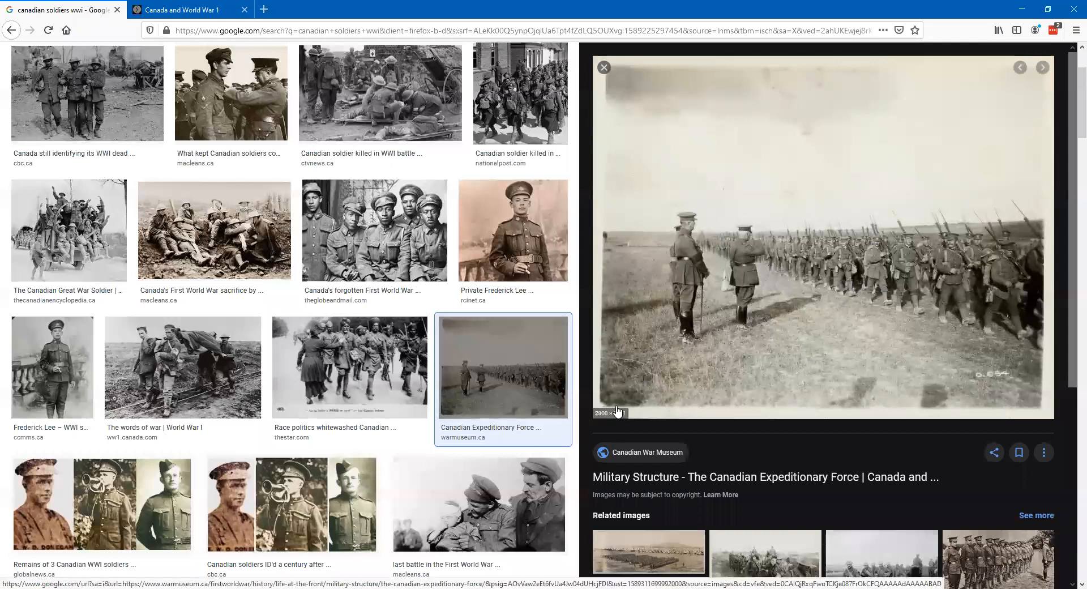
{"action": "right_click", "coordinate": [719, 275]}
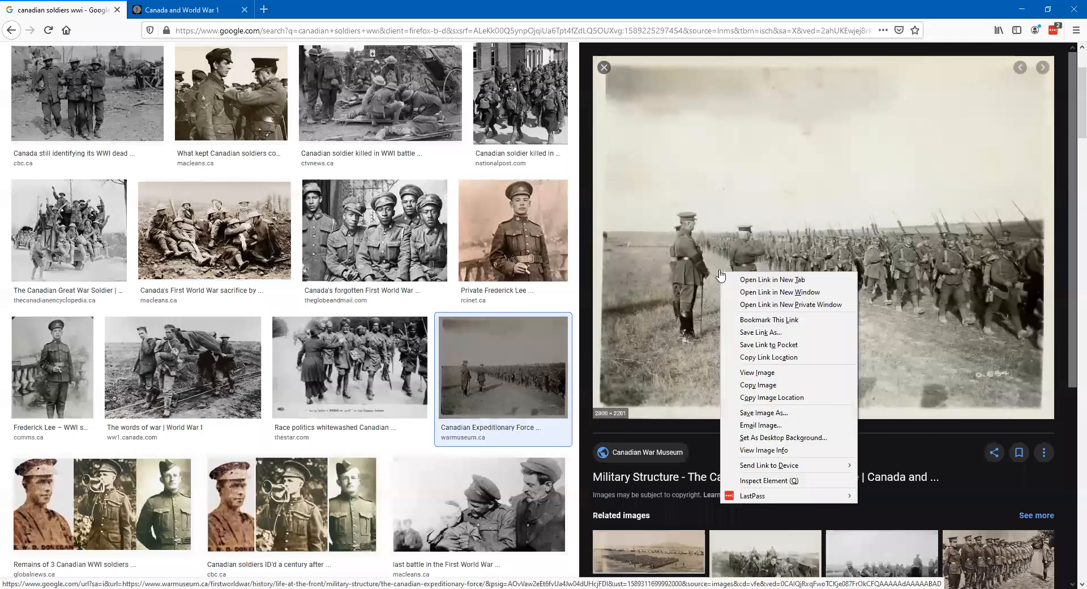
{"action": "left_click", "coordinate": [783, 378]}
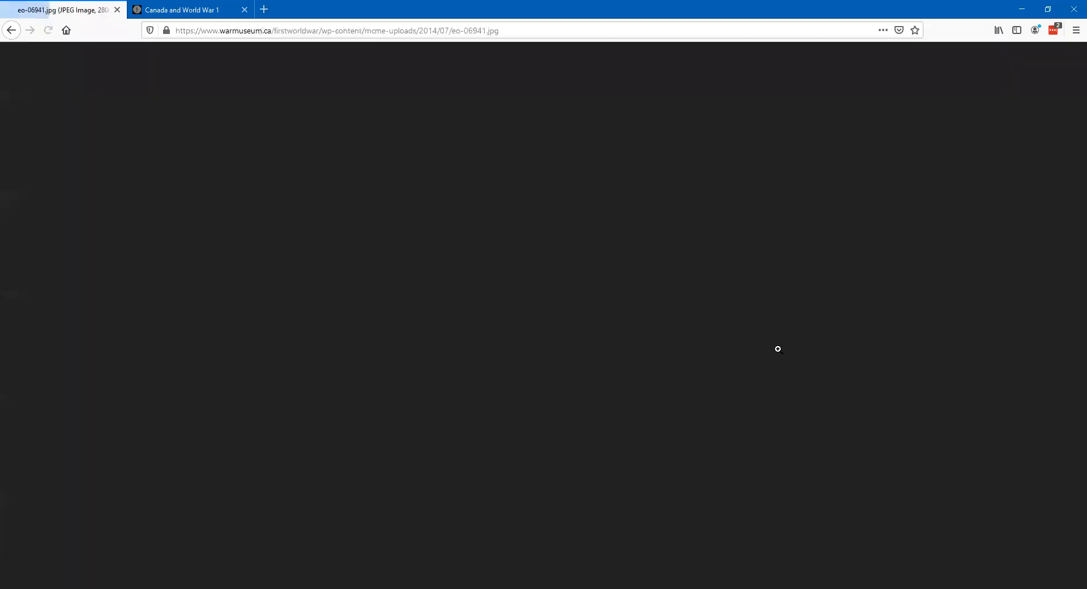
{"action": "right_click", "coordinate": [490, 304]}
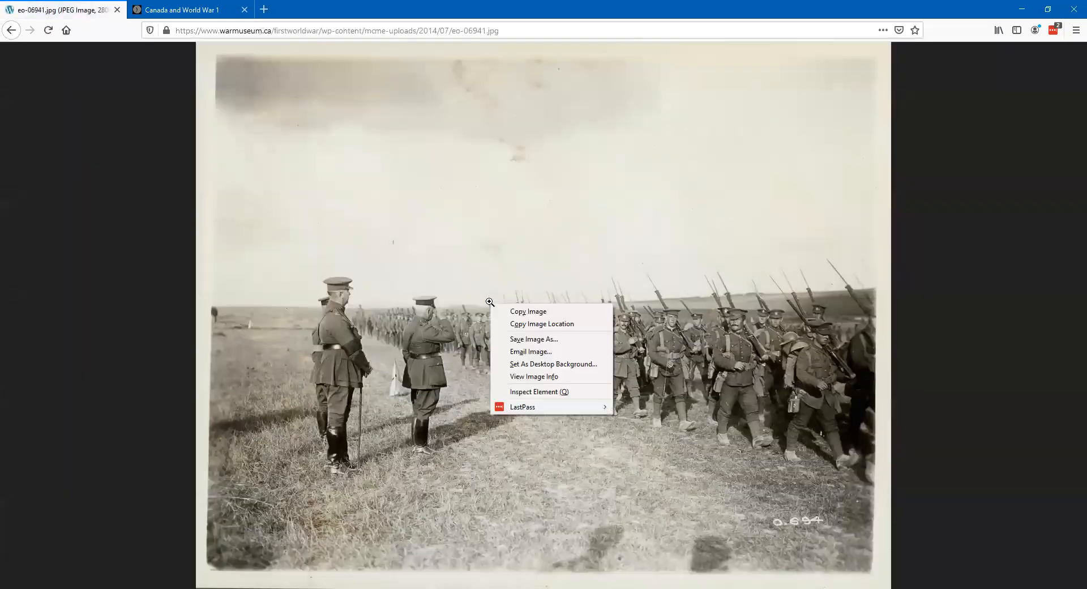
{"action": "left_click", "coordinate": [526, 324]}
- Set the copied eo-06941.jpg address as the "Canada and World War 1" timeline's background image and save the settings
{"action": "left_click", "coordinate": [178, 10]}
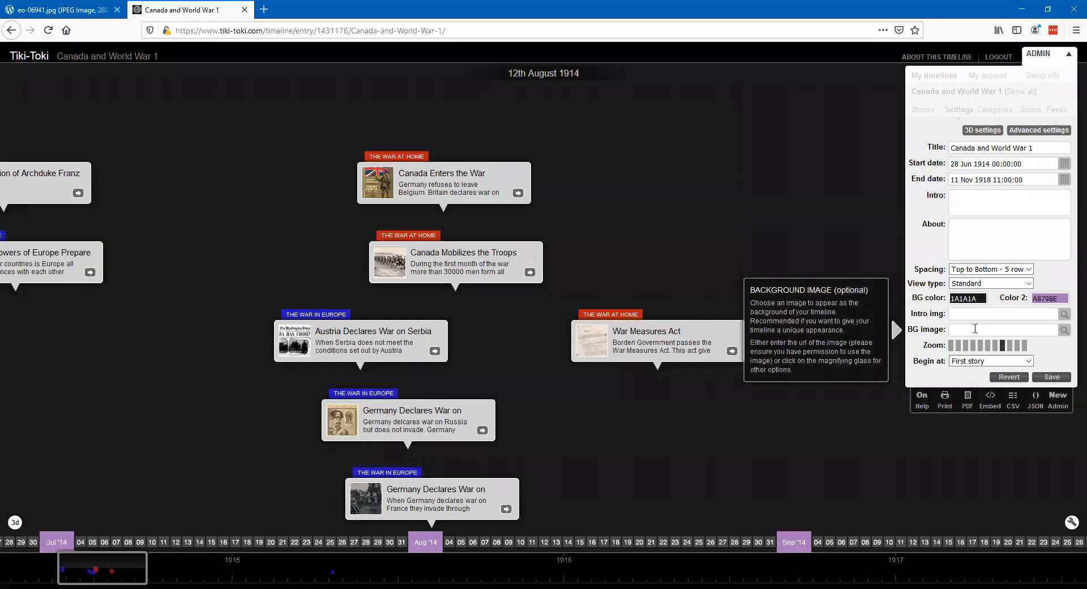
{"action": "key", "text": "ctrl+v"}
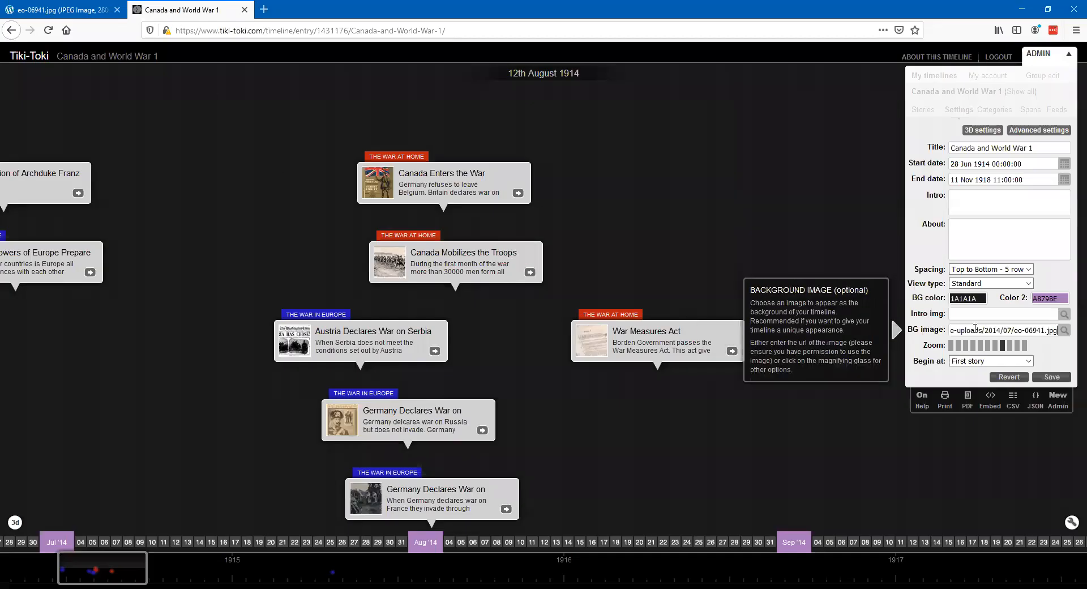
{"action": "left_click", "coordinate": [1053, 377]}
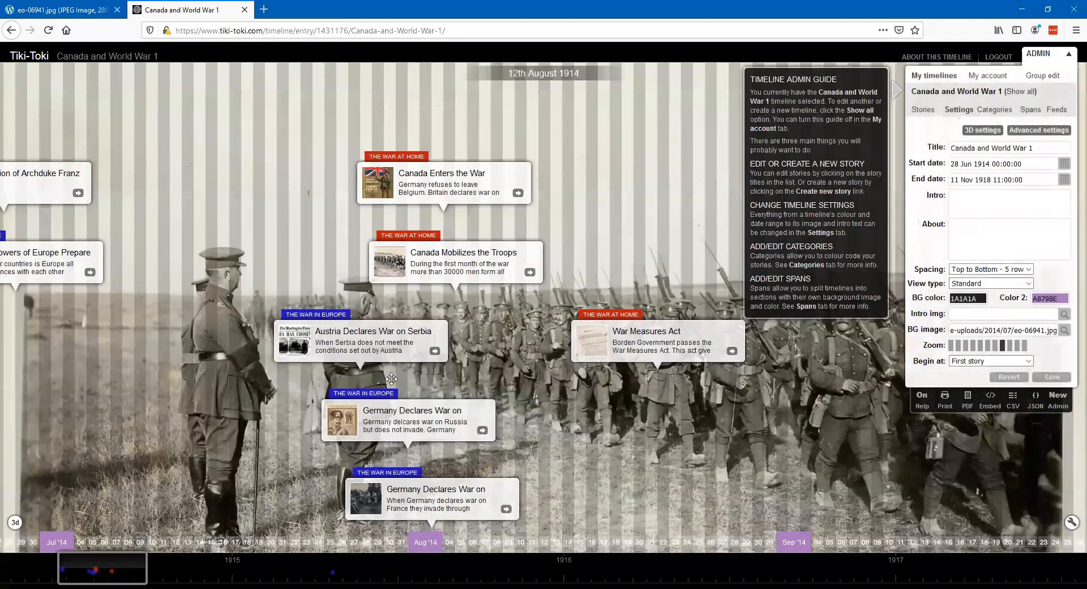
- Examine the stories around August 1914 against the new background photo
{"action": "left_click_drag", "start_coordinate": [853, 330], "coordinate": [655, 320]}
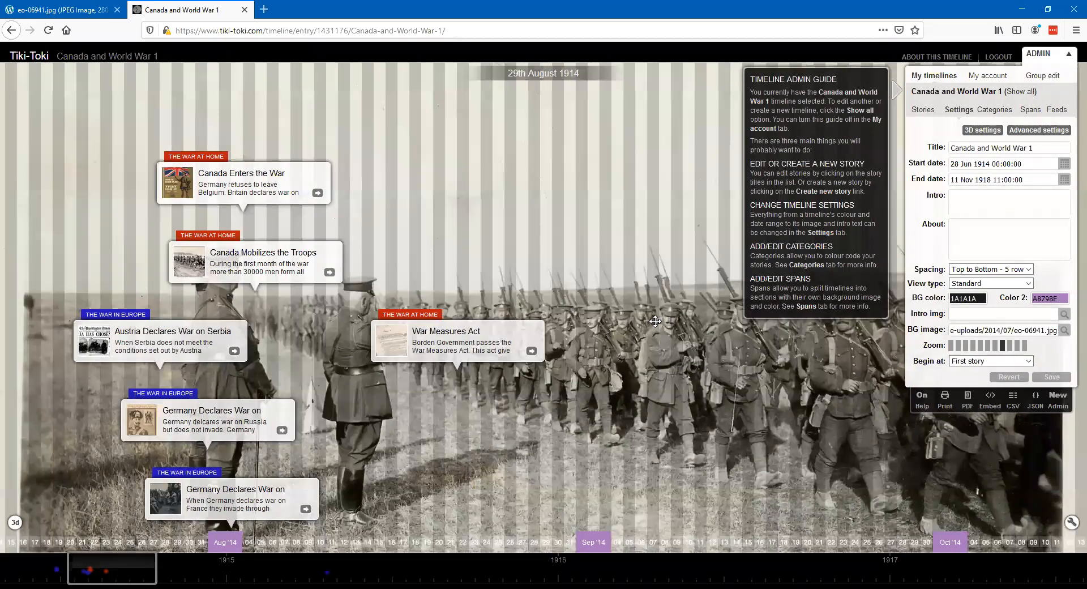
{"action": "scroll", "coordinate": [655, 320], "scroll_direction": "up", "scroll_amount": 9}
{"action": "scroll", "coordinate": [655, 321], "scroll_direction": "down", "scroll_amount": 6}
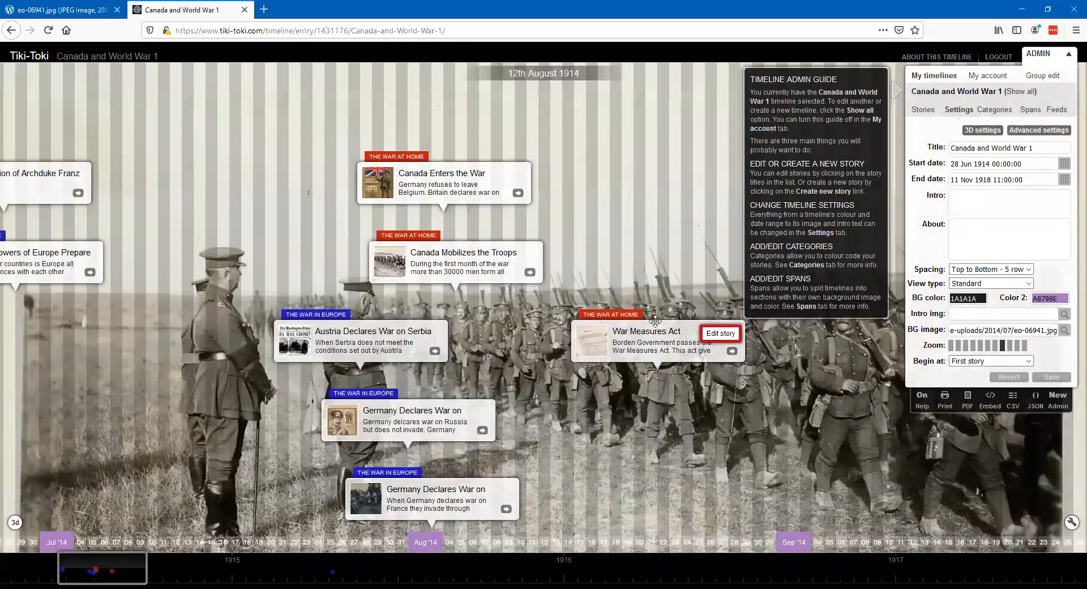
{"action": "scroll", "coordinate": [654, 321], "scroll_direction": "up", "scroll_amount": 3}
{"action": "scroll", "coordinate": [655, 321], "scroll_direction": "down", "scroll_amount": 1}
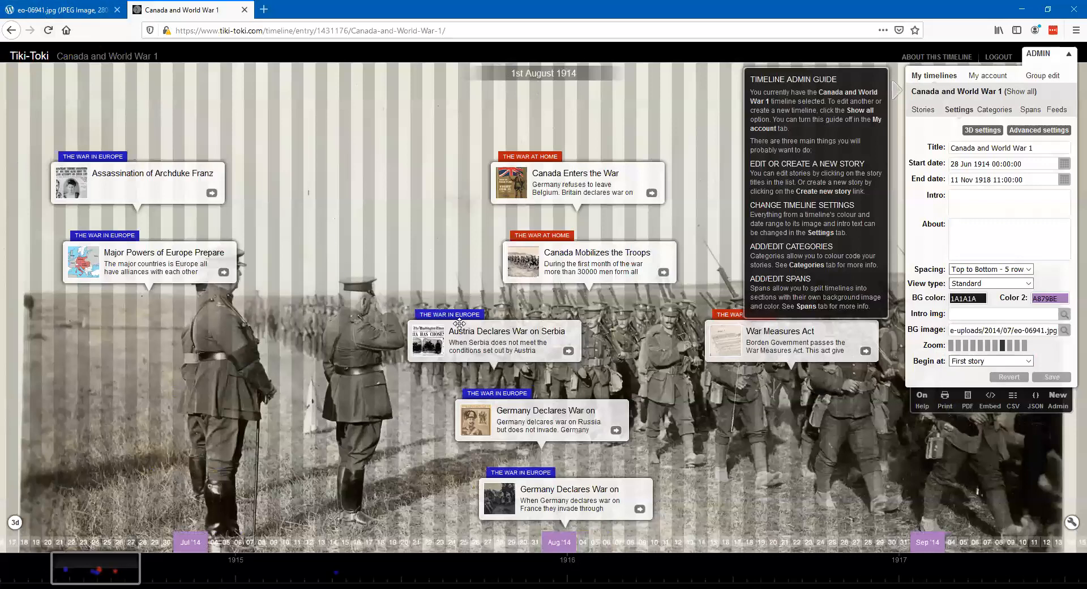
{"action": "scroll", "coordinate": [759, 435], "scroll_direction": "down", "scroll_amount": 2}
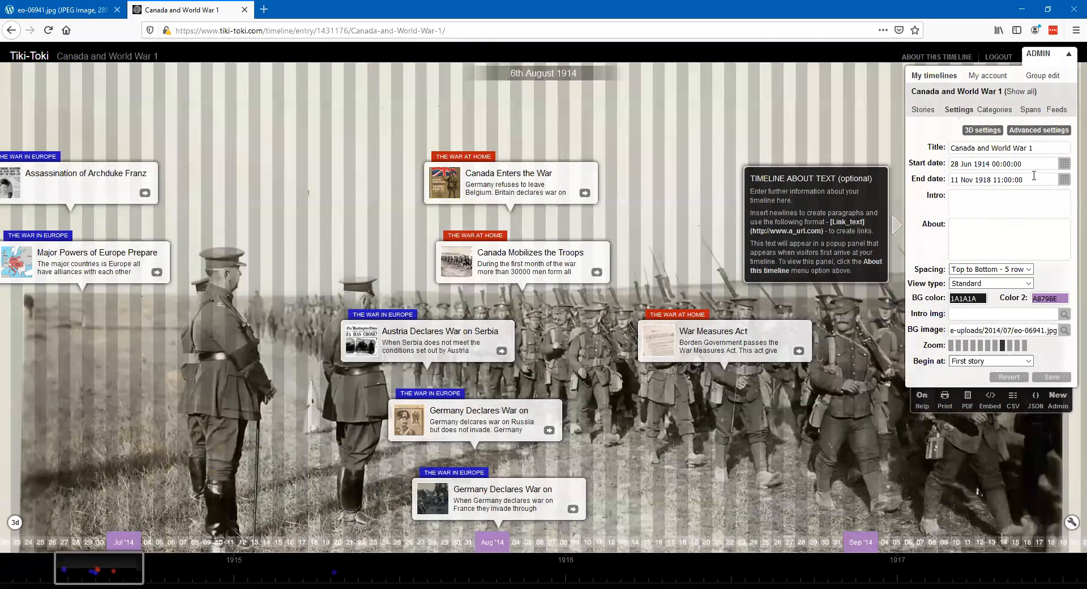
- Collapse the timeline's admin controls and highlight the timeline's web address for sharing
{"action": "left_click", "coordinate": [1069, 56]}
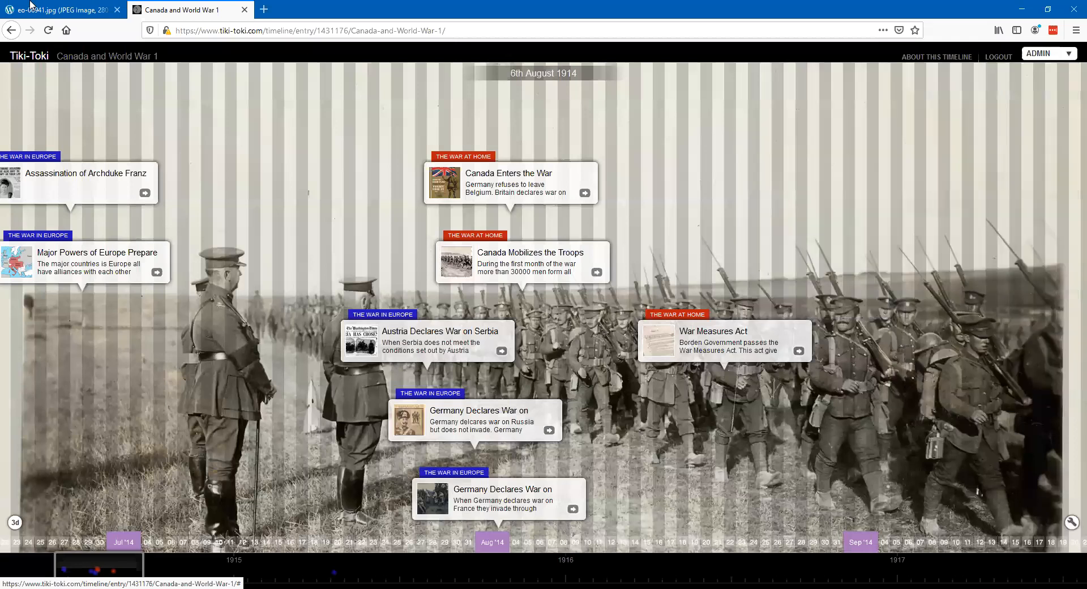
{"action": "left_click_drag", "start_coordinate": [449, 30], "coordinate": [163, 30]}
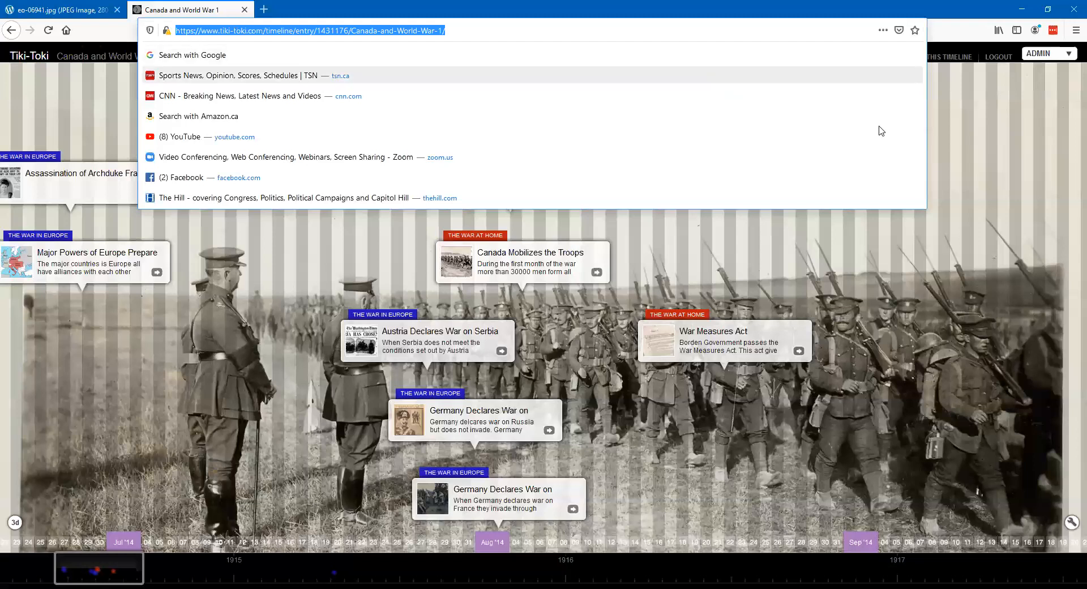
{"action": "left_click", "coordinate": [956, 140]}
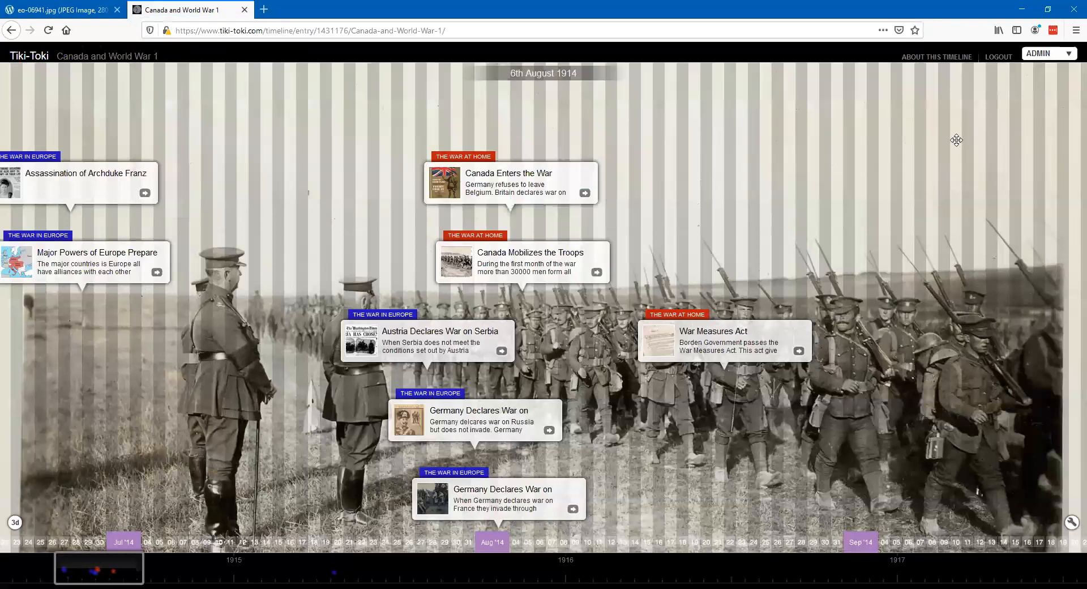